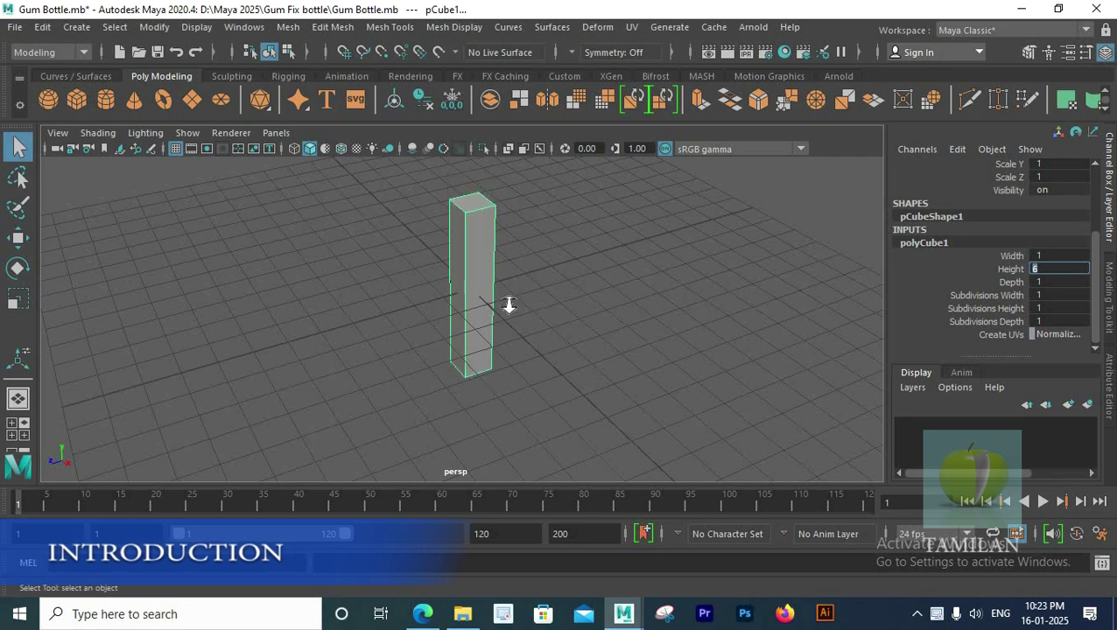
Set the cube's height to 6, width to 2 and depth to 2.
{"action": "key", "text": "Return"}
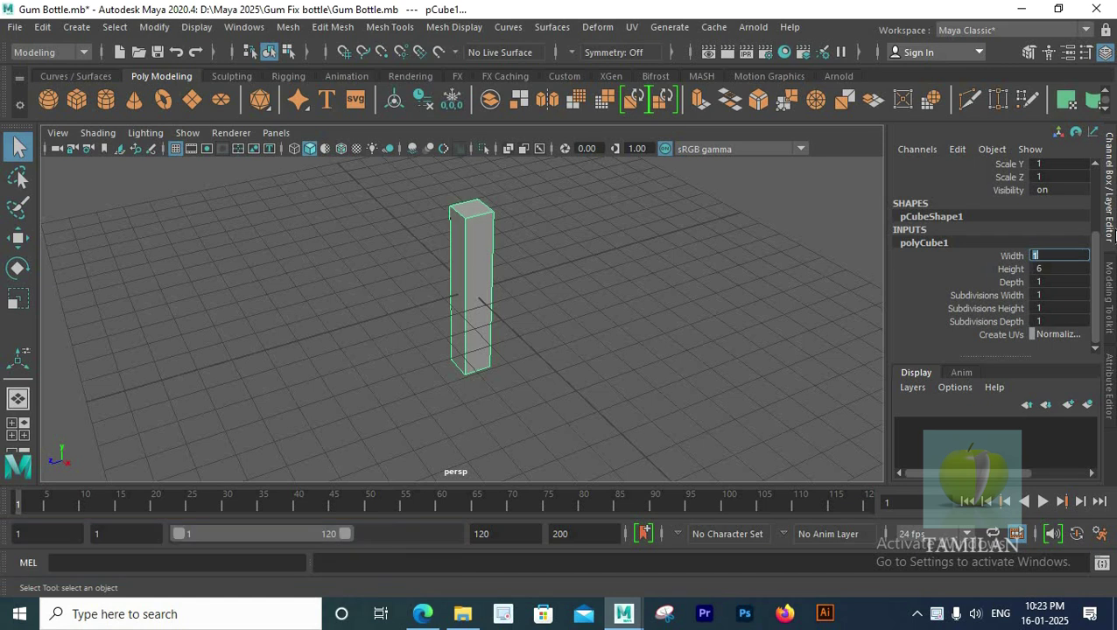
{"action": "key", "text": "Return"}
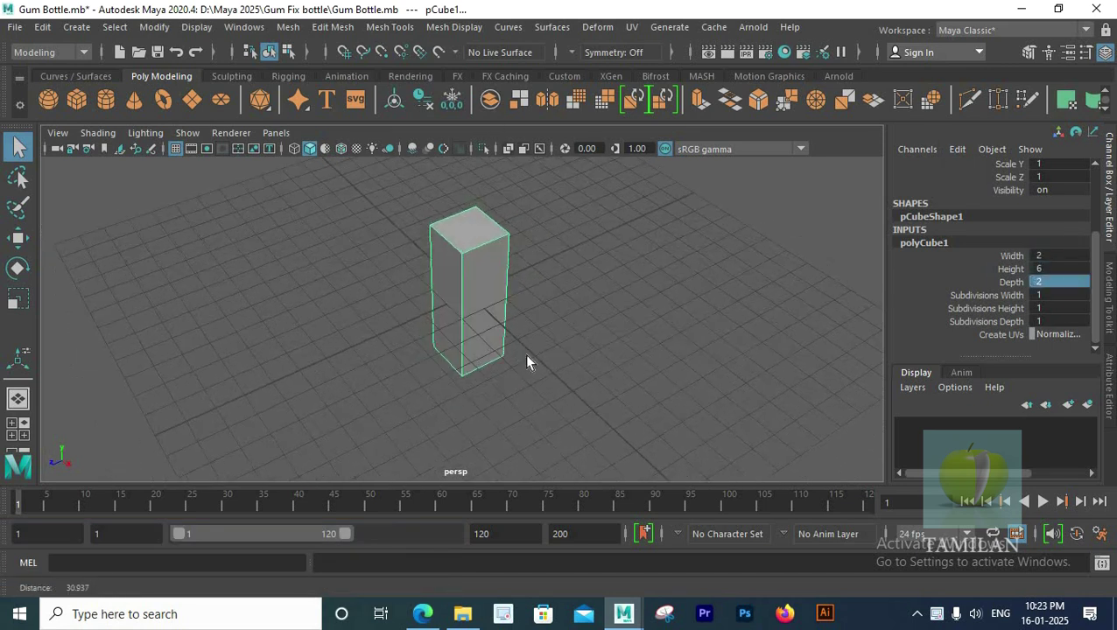
{"action": "key", "text": "space"}
{"action": "key", "text": "space"}
{"action": "left_click_drag", "start_coordinate": [494, 309], "coordinate": [659, 230], "text": "alt"}
{"action": "key", "text": "space"}
{"action": "key", "text": "space"}
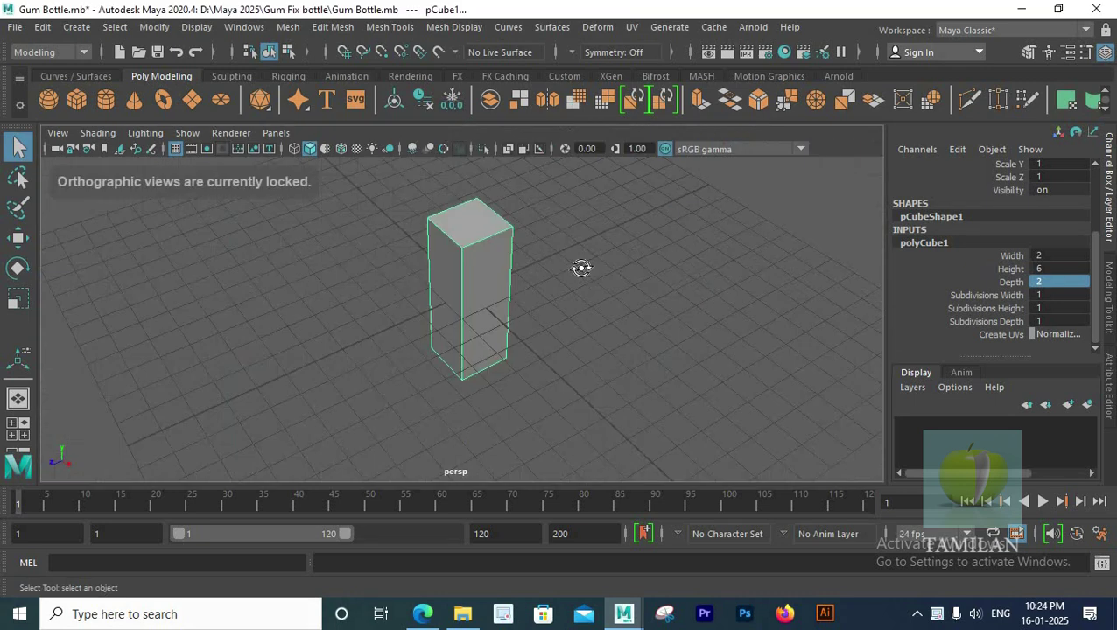
{"action": "left_click_drag", "start_coordinate": [490, 267], "coordinate": [461, 240], "text": "alt"}
Bevel the block's vertical edges with a fraction of about 0.849 and 6 segments.
{"action": "key", "text": "ctrl+z"}
{"action": "key", "text": "ctrl+z"}
{"action": "middle_click_drag", "start_coordinate": [786, 234], "coordinate": [785, 232]}
{"action": "key", "text": "ctrl+z"}
{"action": "left_click_drag", "start_coordinate": [581, 265], "coordinate": [597, 297], "text": "alt"}
{"action": "scroll", "coordinate": [523, 282], "scroll_direction": "up", "scroll_amount": 3}
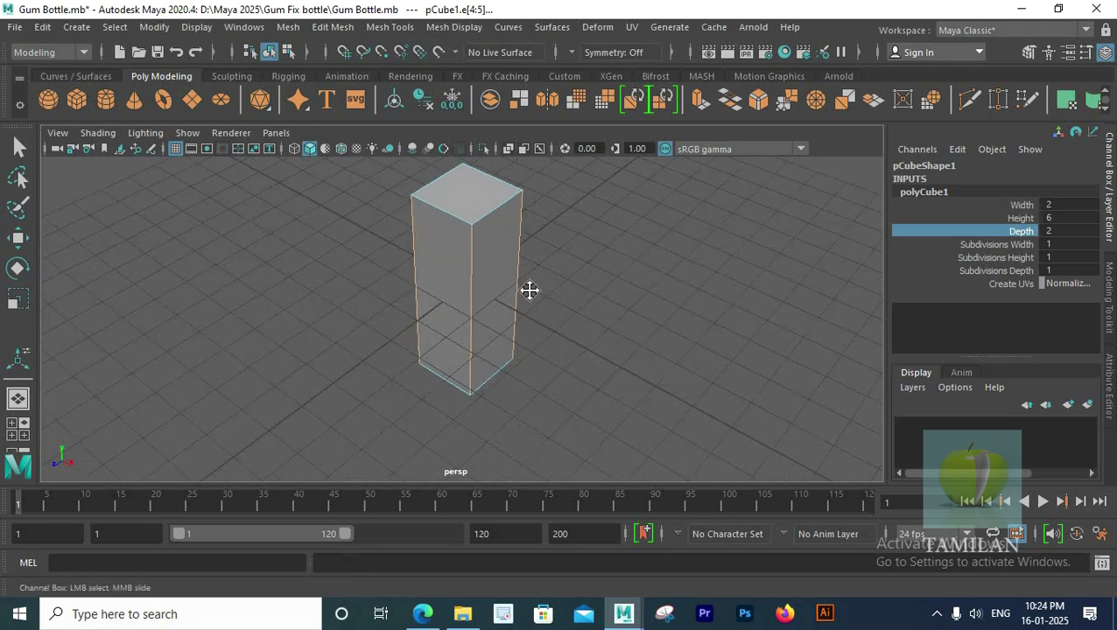
{"action": "left_click_drag", "start_coordinate": [522, 282], "coordinate": [621, 314], "text": "alt"}
{"action": "left_click", "coordinate": [331, 28]}
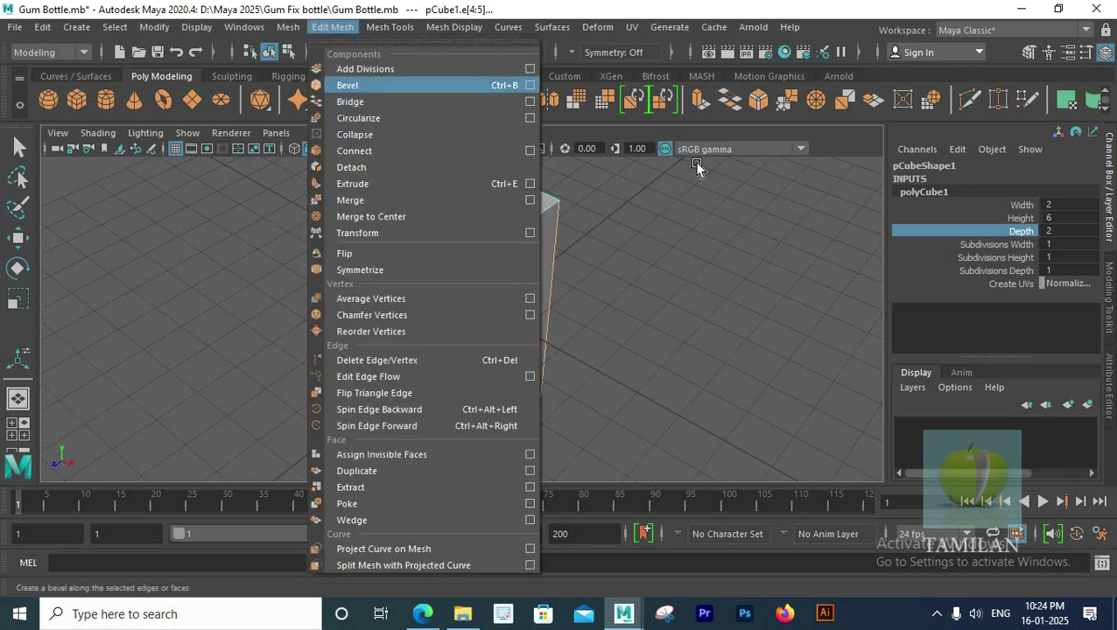
{"action": "left_click", "coordinate": [530, 85]}
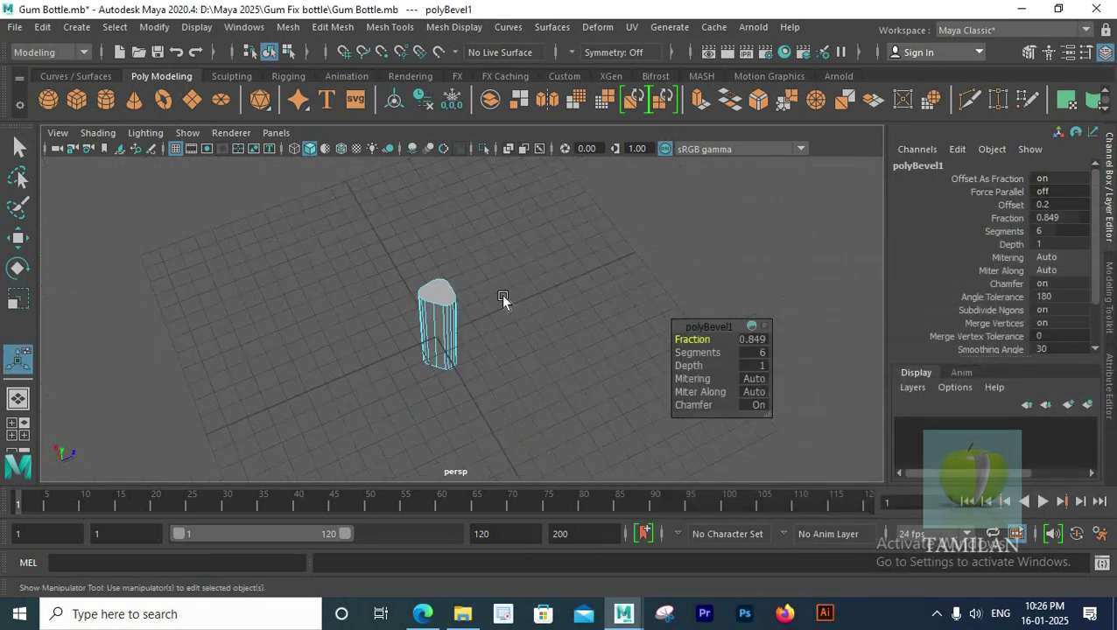
Extrude the bottom face of the body downward by a Local Translate Z of 0.248.
{"action": "left_click_drag", "start_coordinate": [501, 333], "coordinate": [615, 302], "text": "alt"}
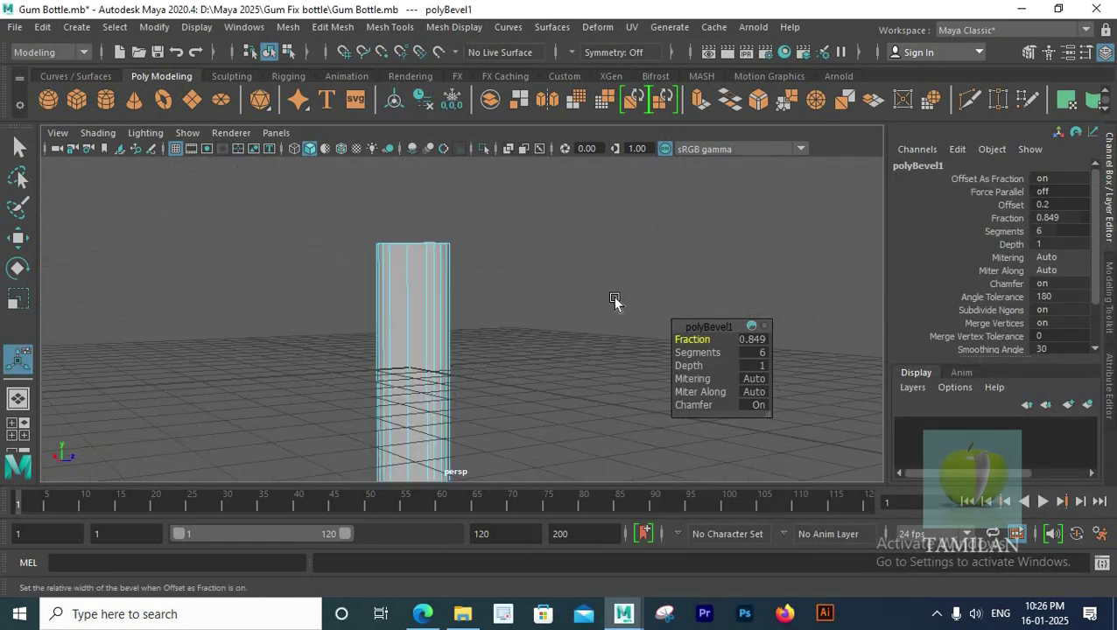
{"action": "middle_click_drag", "start_coordinate": [437, 388], "coordinate": [442, 230], "text": "alt"}
{"action": "left_click_drag", "start_coordinate": [443, 411], "coordinate": [448, 348], "text": "alt"}
{"action": "scroll", "coordinate": [450, 350], "scroll_direction": "up", "scroll_amount": 6}
{"action": "right_click_drag", "start_coordinate": [573, 317], "coordinate": [573, 292]}
{"action": "left_click", "coordinate": [558, 320]}
{"action": "right_click_drag", "start_coordinate": [546, 158], "coordinate": [544, 249]}
{"action": "left_click", "coordinate": [600, 337]}
{"action": "right_click_drag", "start_coordinate": [601, 227], "coordinate": [608, 276], "text": "shift"}
{"action": "key", "text": "space"}
{"action": "key", "text": "space"}
{"action": "scroll", "coordinate": [544, 274], "scroll_direction": "up", "scroll_amount": 3}
{"action": "left_click_drag", "start_coordinate": [661, 295], "coordinate": [662, 308]}
{"action": "left_click_drag", "start_coordinate": [703, 222], "coordinate": [549, 329], "text": "alt"}
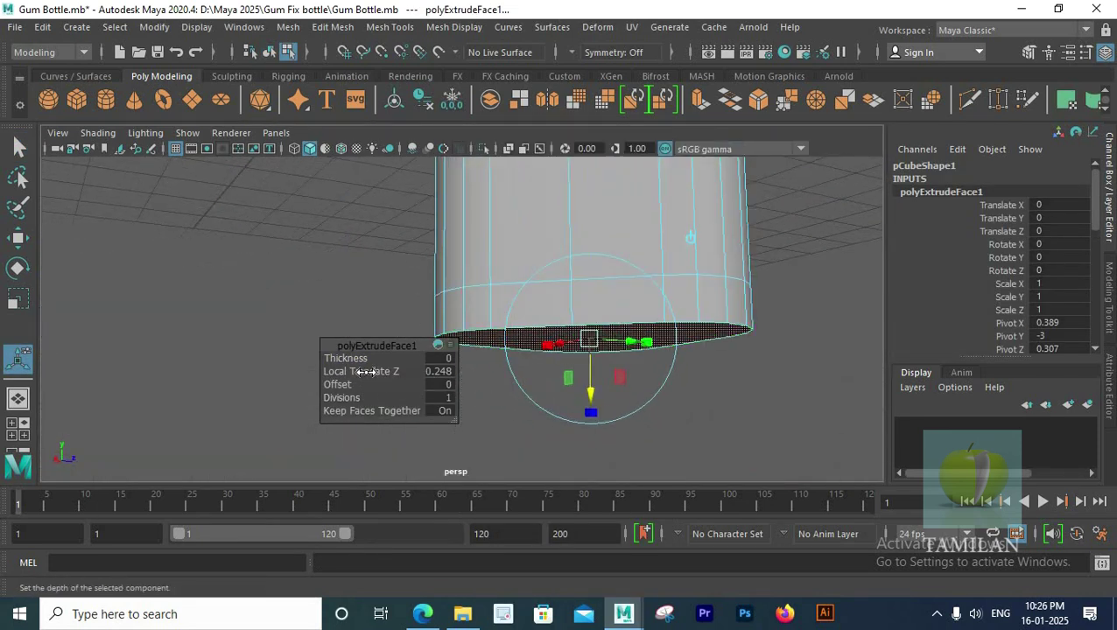
Bevel the outer edge loop around the bottom of the body with width 0.8493 and 6 segments.
{"action": "right_click_drag", "start_coordinate": [562, 221], "coordinate": [624, 173]}
{"action": "scroll", "coordinate": [592, 297], "scroll_direction": "down", "scroll_amount": 2}
{"action": "right_click_drag", "start_coordinate": [591, 316], "coordinate": [575, 217]}
{"action": "left_click", "coordinate": [582, 328]}
{"action": "left_click_drag", "start_coordinate": [576, 291], "coordinate": [511, 325], "text": "alt"}
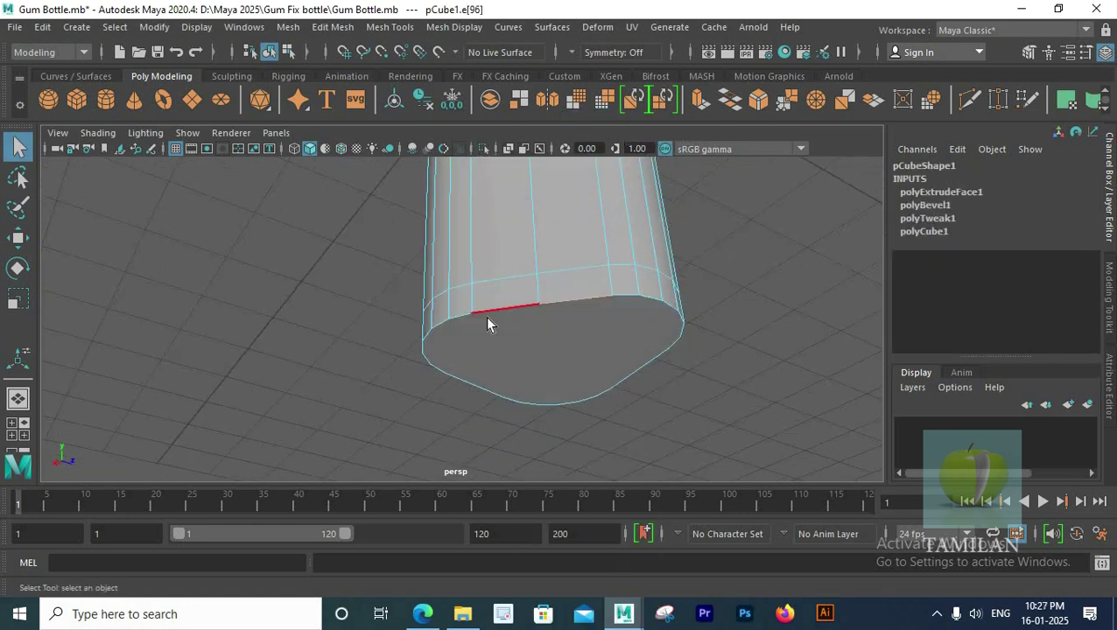
{"action": "key", "text": "space"}
{"action": "key", "text": "space"}
{"action": "middle_click_drag", "start_coordinate": [679, 276], "coordinate": [579, 346], "text": "alt"}
{"action": "left_click_drag", "start_coordinate": [692, 347], "coordinate": [494, 298]}
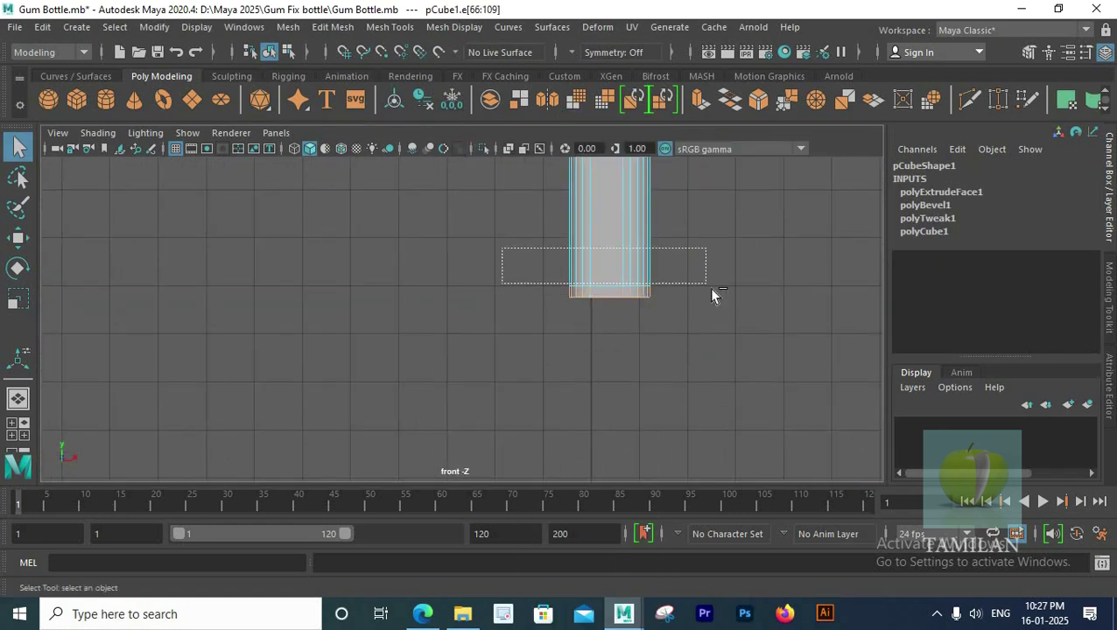
{"action": "left_click_drag", "start_coordinate": [718, 297], "coordinate": [719, 293]}
{"action": "middle_click_drag", "start_coordinate": [718, 292], "coordinate": [583, 377], "text": "alt"}
{"action": "left_click", "coordinate": [333, 26]}
{"action": "left_click", "coordinate": [522, 85]}
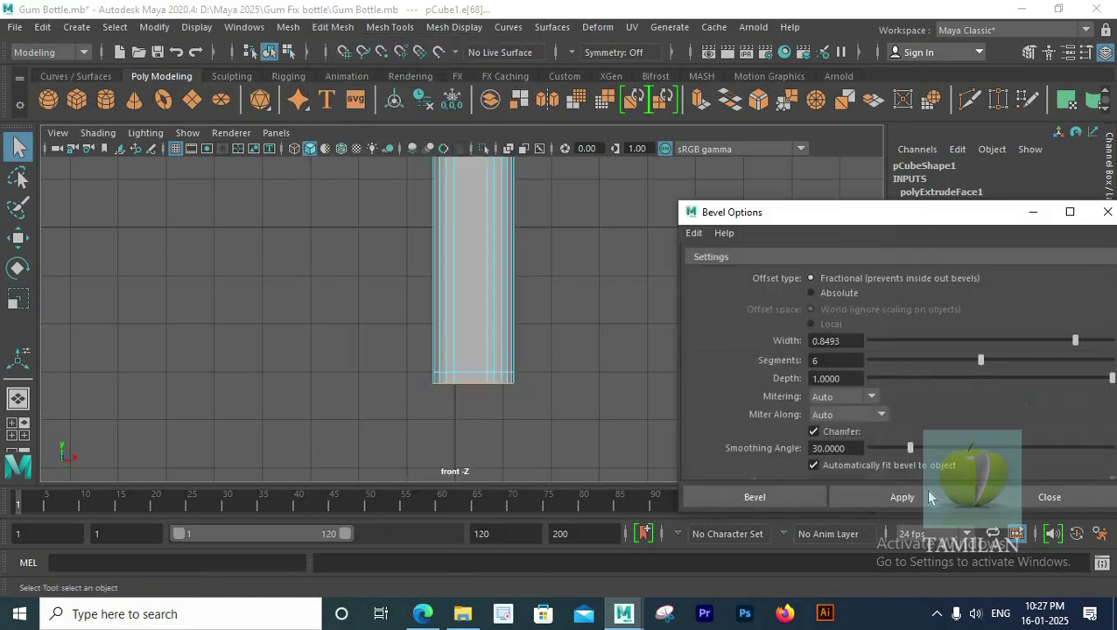
{"action": "scroll", "coordinate": [489, 352], "scroll_direction": "up", "scroll_amount": 1}
{"action": "left_click", "coordinate": [1049, 498]}
In the front view, move the body's top vertices down to a height of about 1.19.
{"action": "key", "text": "space"}
{"action": "key", "text": "space"}
{"action": "left_click_drag", "start_coordinate": [615, 302], "coordinate": [488, 240], "text": "alt"}
{"action": "right_click", "coordinate": [486, 236]}
{"action": "right_click_drag", "start_coordinate": [628, 320], "coordinate": [543, 375], "text": "alt"}
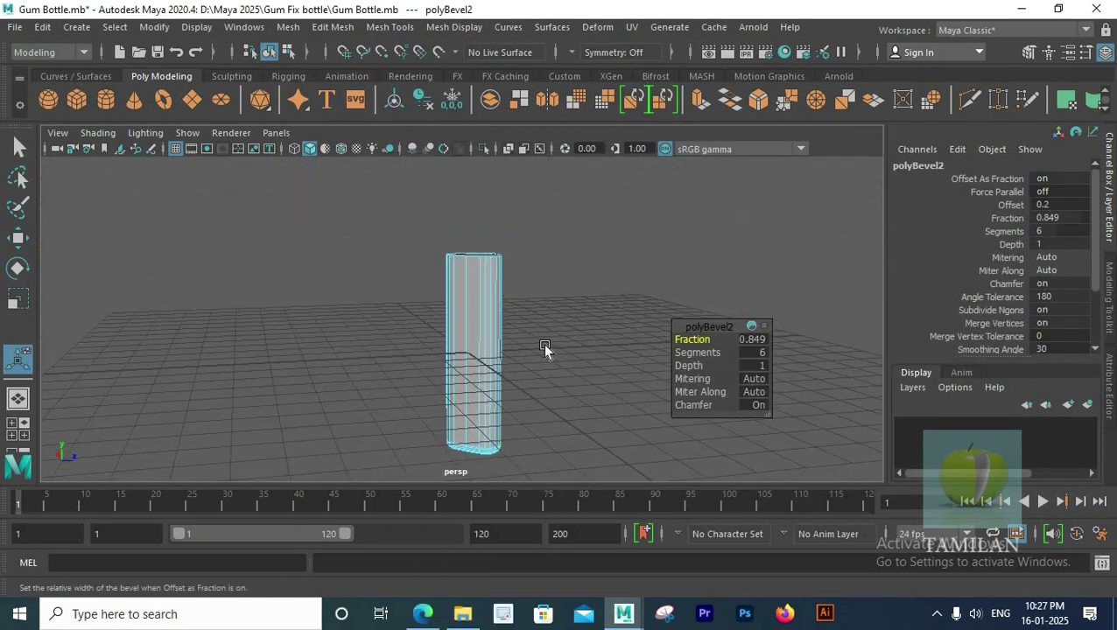
{"action": "key", "text": "space"}
{"action": "key", "text": "space"}
{"action": "scroll", "coordinate": [450, 278], "scroll_direction": "down", "scroll_amount": 5}
{"action": "right_click_drag", "start_coordinate": [469, 291], "coordinate": [391, 157]}
{"action": "left_click_drag", "start_coordinate": [499, 280], "coordinate": [422, 256]}
{"action": "scroll", "coordinate": [438, 254], "scroll_direction": "up", "scroll_amount": 3}
{"action": "key", "text": "w"}
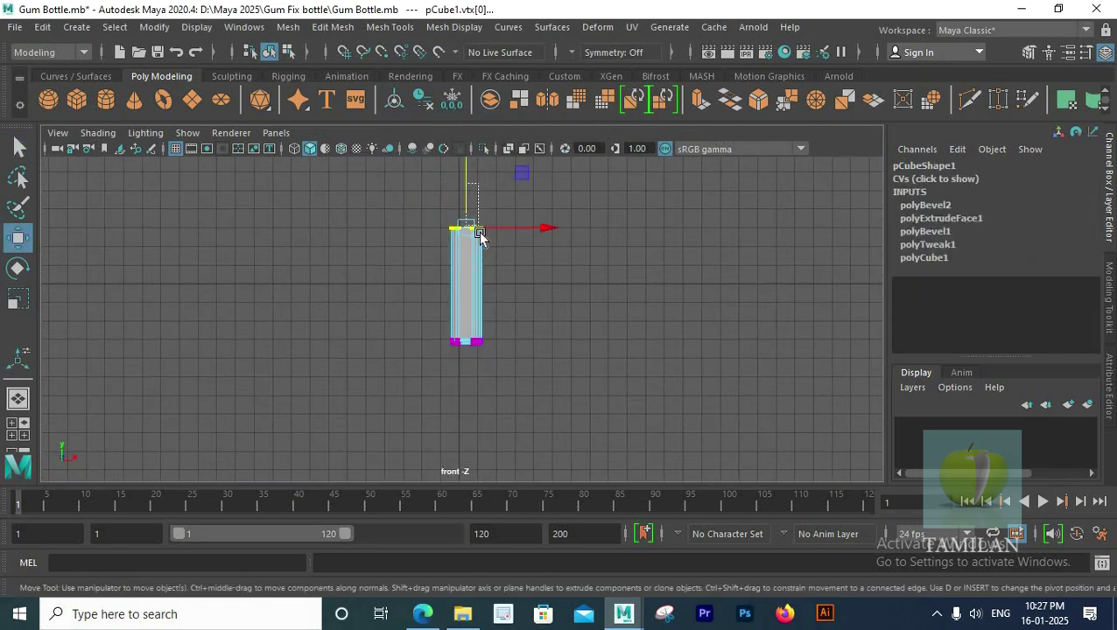
{"action": "key", "text": "space"}
{"action": "key", "text": "space"}
Extrude the top face of the shortened body with an offset of 0.3, undoing the first upward pull.
{"action": "right_click_drag", "start_coordinate": [460, 162], "coordinate": [458, 208]}
{"action": "key", "text": "space"}
{"action": "key", "text": "space"}
{"action": "left_click_drag", "start_coordinate": [419, 312], "coordinate": [586, 364]}
{"action": "key", "text": "space"}
{"action": "key", "text": "space"}
{"action": "right_click_drag", "start_coordinate": [497, 226], "coordinate": [491, 269], "text": "shift"}
{"action": "key", "text": "space"}
{"action": "key", "text": "space"}
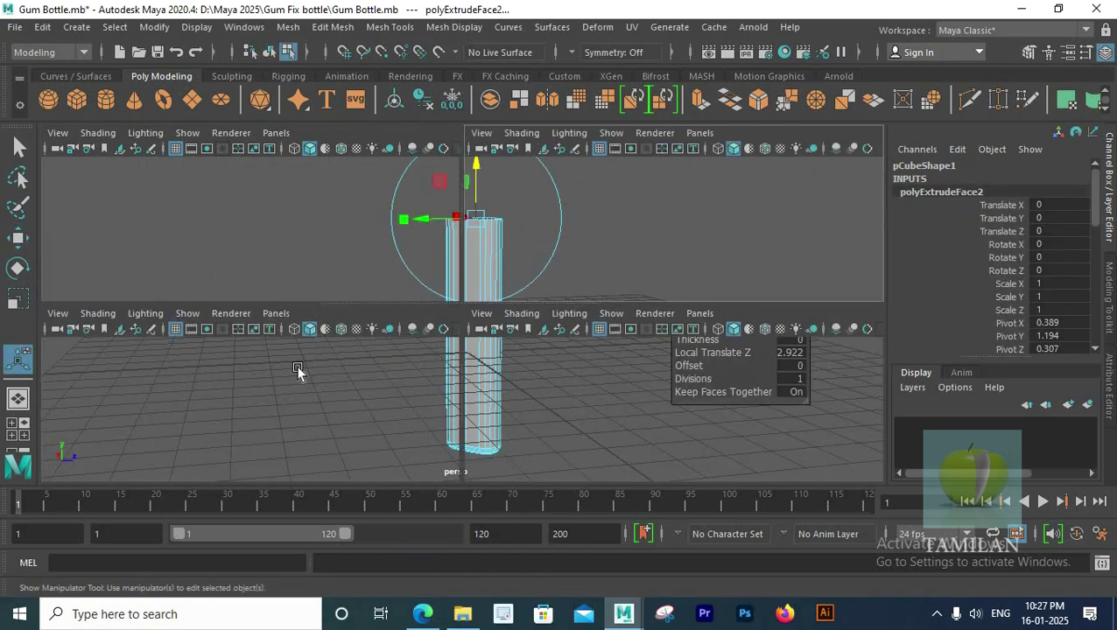
{"action": "key", "text": "ctrl+z"}
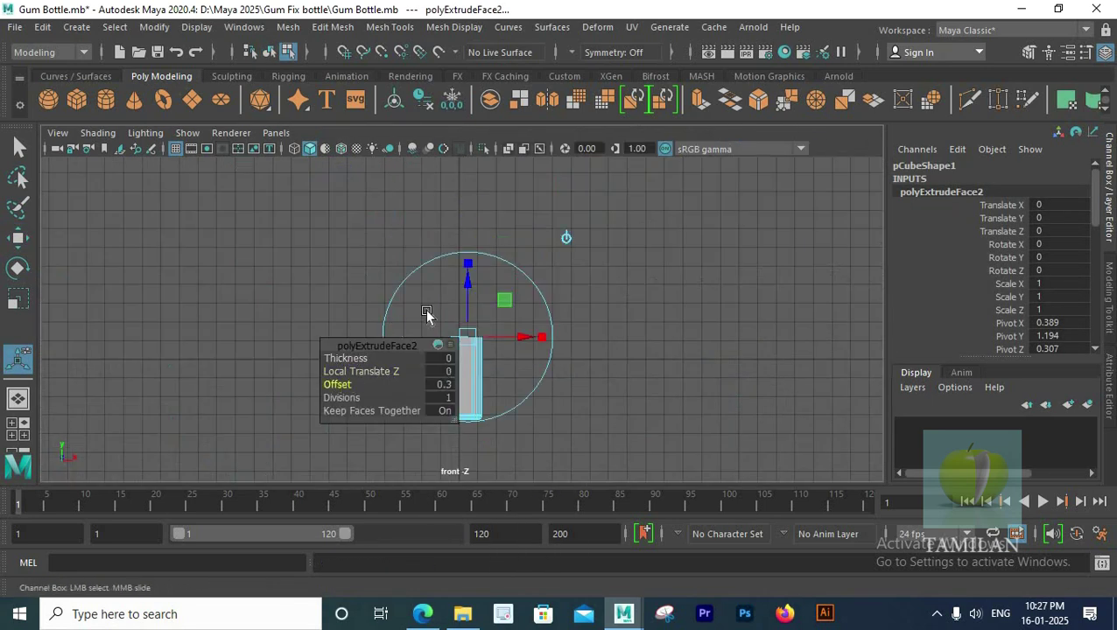
Raise the extruded top face to a Local Translate Z of 3.302 to form the tapered upper section.
{"action": "scroll", "coordinate": [501, 329], "scroll_direction": "up", "scroll_amount": 5}
{"action": "middle_click_drag", "start_coordinate": [499, 328], "coordinate": [544, 254], "text": "alt"}
{"action": "left_click_drag", "start_coordinate": [540, 245], "coordinate": [616, 84]}
{"action": "scroll", "coordinate": [532, 282], "scroll_direction": "down", "scroll_amount": 5}
{"action": "key", "text": "space"}
{"action": "key", "text": "space"}
{"action": "left_click_drag", "start_coordinate": [545, 308], "coordinate": [645, 393], "text": "alt"}
{"action": "left_click_drag", "start_coordinate": [541, 292], "coordinate": [531, 313], "text": "alt"}
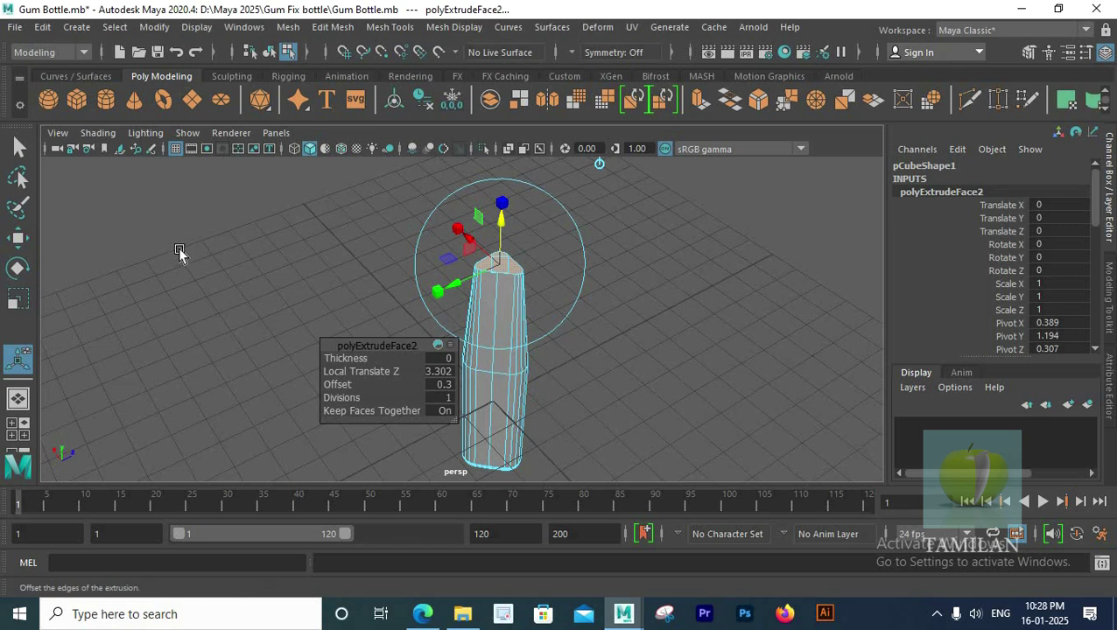
Preview the bottle with mesh smoothing and check its shape in the perspective view.
{"action": "key", "text": "1"}
{"action": "left_click_drag", "start_coordinate": [642, 257], "coordinate": [464, 329], "text": "alt"}
{"action": "key", "text": "3"}
{"action": "right_click_drag", "start_coordinate": [498, 306], "coordinate": [581, 138]}
{"action": "left_click", "coordinate": [592, 222]}
{"action": "left_click_drag", "start_coordinate": [592, 236], "coordinate": [538, 337], "text": "alt"}
In the front view, move the middle ring of vertices, where the taper begins, vertically.
{"action": "left_click", "coordinate": [484, 335]}
{"action": "key", "text": "space"}
{"action": "key", "text": "space"}
{"action": "right_click_drag", "start_coordinate": [504, 265], "coordinate": [455, 261]}
{"action": "left_click_drag", "start_coordinate": [450, 287], "coordinate": [550, 329]}
{"action": "key", "text": "w"}
{"action": "left_click_drag", "start_coordinate": [501, 231], "coordinate": [501, 255]}
Scale the top ring of vertices slightly to adjust the width of the bottle's upper end.
{"action": "left_click_drag", "start_coordinate": [451, 203], "coordinate": [574, 259]}
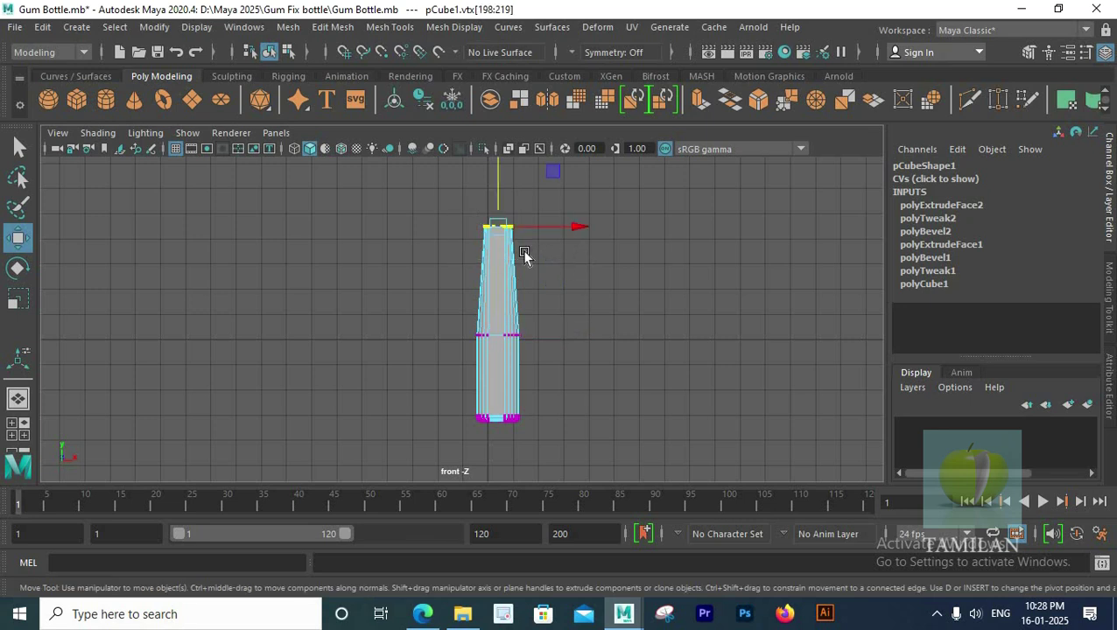
{"action": "key", "text": "r"}
{"action": "left_click_drag", "start_coordinate": [499, 220], "coordinate": [491, 210]}
Center the bottle's pivot and raise the whole object to Translate Y 3.248.
{"action": "key", "text": "w"}
{"action": "scroll", "coordinate": [499, 206], "scroll_direction": "down", "scroll_amount": 2}
{"action": "right_click_drag", "start_coordinate": [484, 306], "coordinate": [573, 140]}
{"action": "left_click", "coordinate": [155, 27]}
{"action": "left_click", "coordinate": [189, 147]}
{"action": "left_click_drag", "start_coordinate": [487, 259], "coordinate": [488, 205]}
In the top view, switch to wireframe and move the bottle horizontally onto the grid's centre.
{"action": "key", "text": "space"}
{"action": "key", "text": "space"}
{"action": "key", "text": "space"}
{"action": "key", "text": "space"}
{"action": "scroll", "coordinate": [456, 349], "scroll_direction": "up", "scroll_amount": 2}
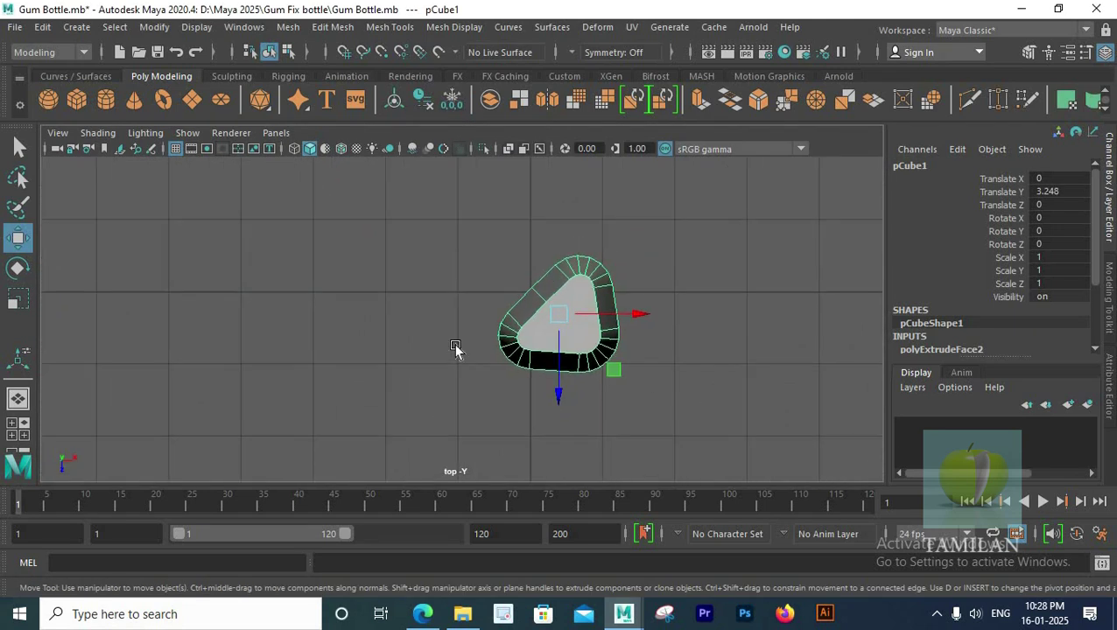
{"action": "key", "text": "4"}
{"action": "left_click_drag", "start_coordinate": [571, 315], "coordinate": [560, 295]}
{"action": "scroll", "coordinate": [470, 342], "scroll_direction": "down", "scroll_amount": 5}
{"action": "key", "text": "space"}
{"action": "key", "text": "space"}
{"action": "key", "text": "space"}
{"action": "key", "text": "space"}
Bevel the edge loop between the straight body and the taper with width 0.5582 and 6 segments.
{"action": "key", "text": "q"}
{"action": "left_click_drag", "start_coordinate": [659, 251], "coordinate": [499, 257], "text": "alt"}
{"action": "scroll", "coordinate": [480, 238], "scroll_direction": "up", "scroll_amount": 5}
{"action": "right_click_drag", "start_coordinate": [479, 233], "coordinate": [478, 176]}
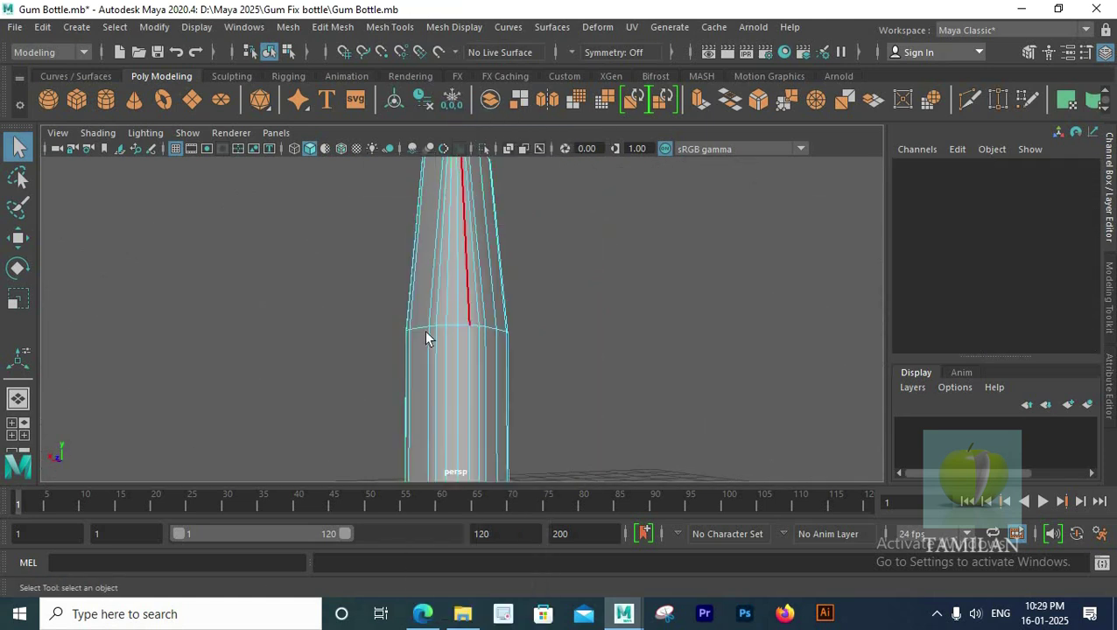
{"action": "double_click", "coordinate": [418, 331]}
{"action": "left_click", "coordinate": [332, 27]}
{"action": "left_click", "coordinate": [524, 100]}
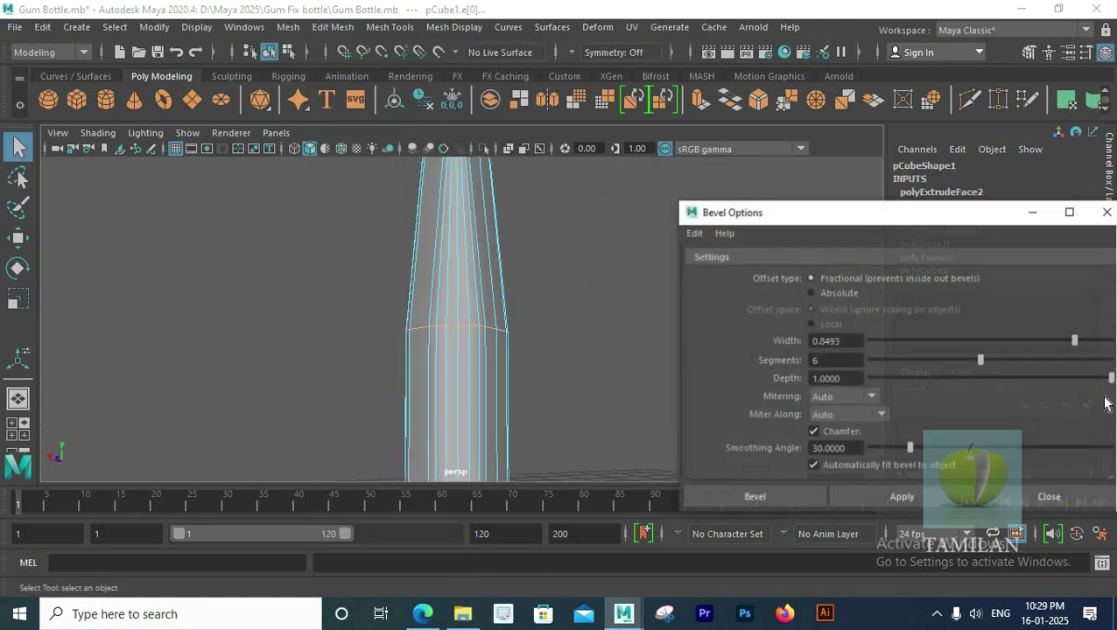
{"action": "left_click", "coordinate": [902, 497]}
{"action": "scroll", "coordinate": [548, 341], "scroll_direction": "down", "scroll_amount": 5}
{"action": "left_click_drag", "start_coordinate": [558, 364], "coordinate": [588, 367], "text": "alt"}
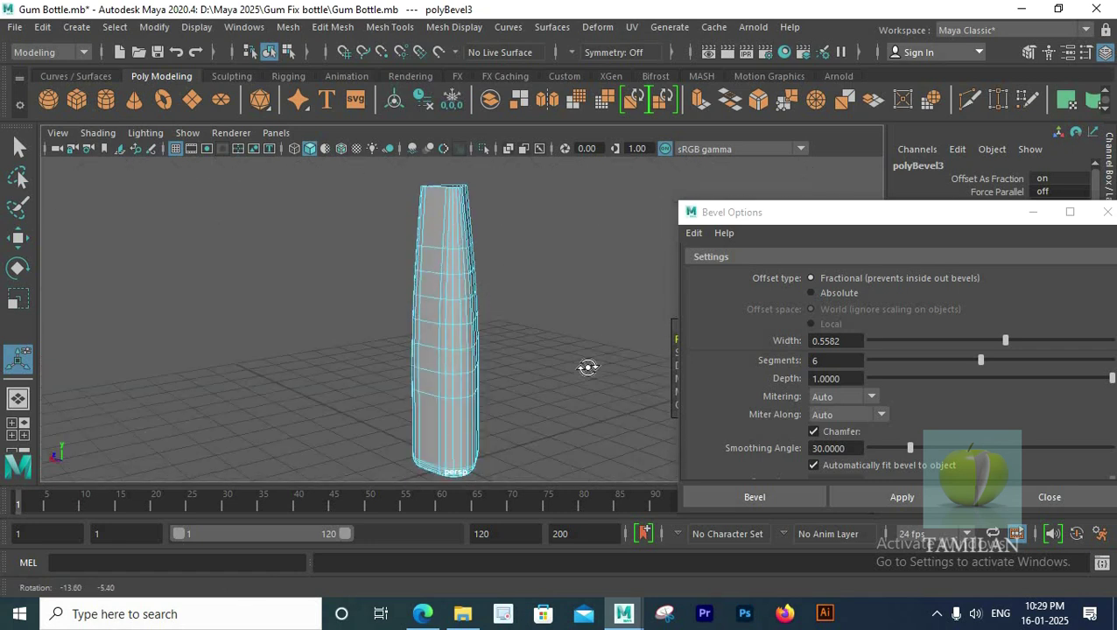
{"action": "left_click", "coordinate": [1050, 497]}
In the front view, scale up the horizontal edge loops around the middle of the body to bulge it slightly.
{"action": "key", "text": "space"}
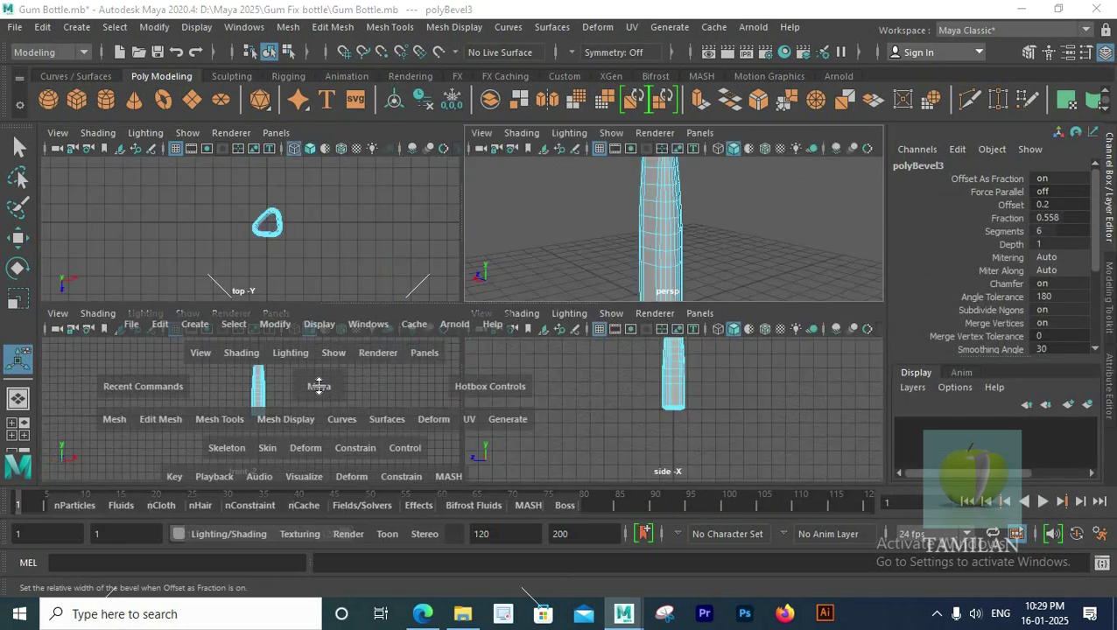
{"action": "key", "text": "space"}
{"action": "right_click_drag", "start_coordinate": [490, 162], "coordinate": [491, 119]}
{"action": "scroll", "coordinate": [521, 327], "scroll_direction": "up", "scroll_amount": 2}
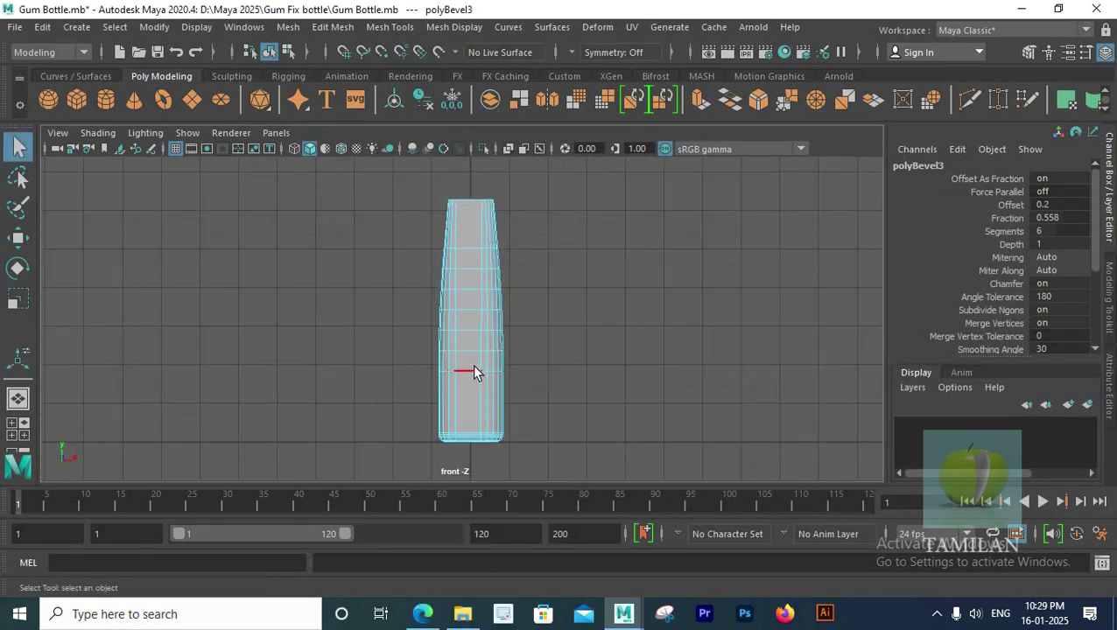
{"action": "double_click", "coordinate": [470, 359]}
{"action": "key", "text": "r"}
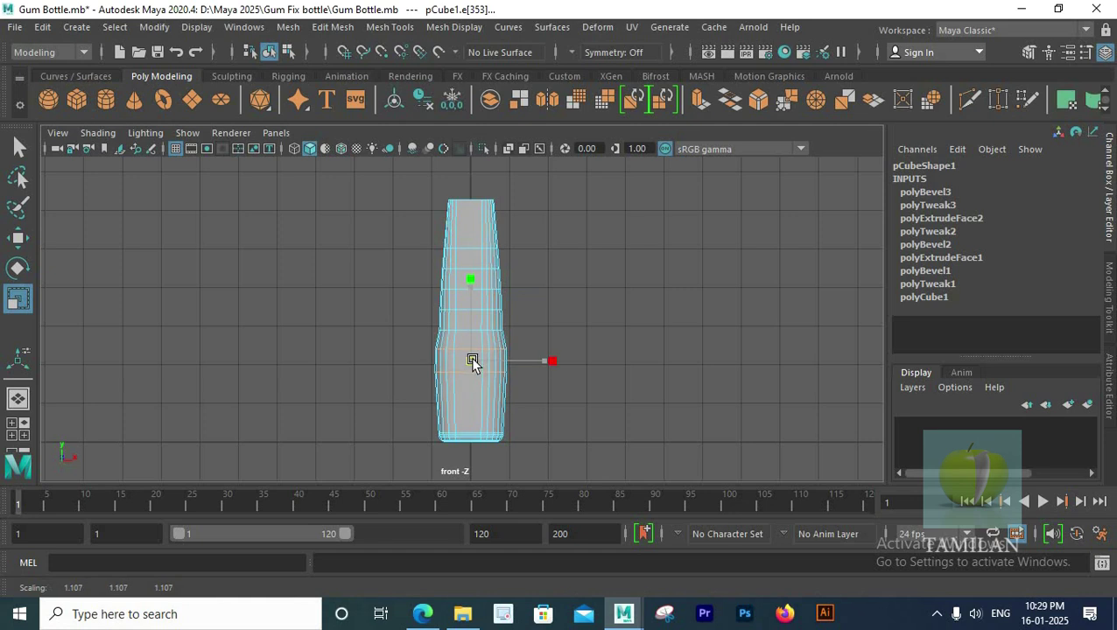
{"action": "scroll", "coordinate": [506, 325], "scroll_direction": "up", "scroll_amount": 3}
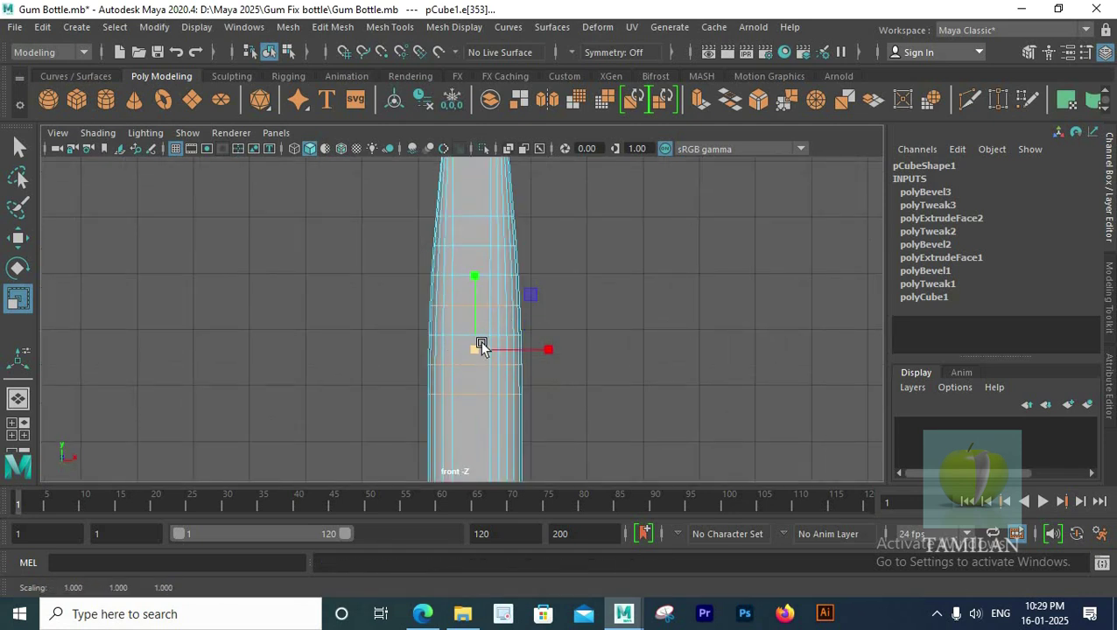
{"action": "scroll", "coordinate": [459, 340], "scroll_direction": "up", "scroll_amount": 2}
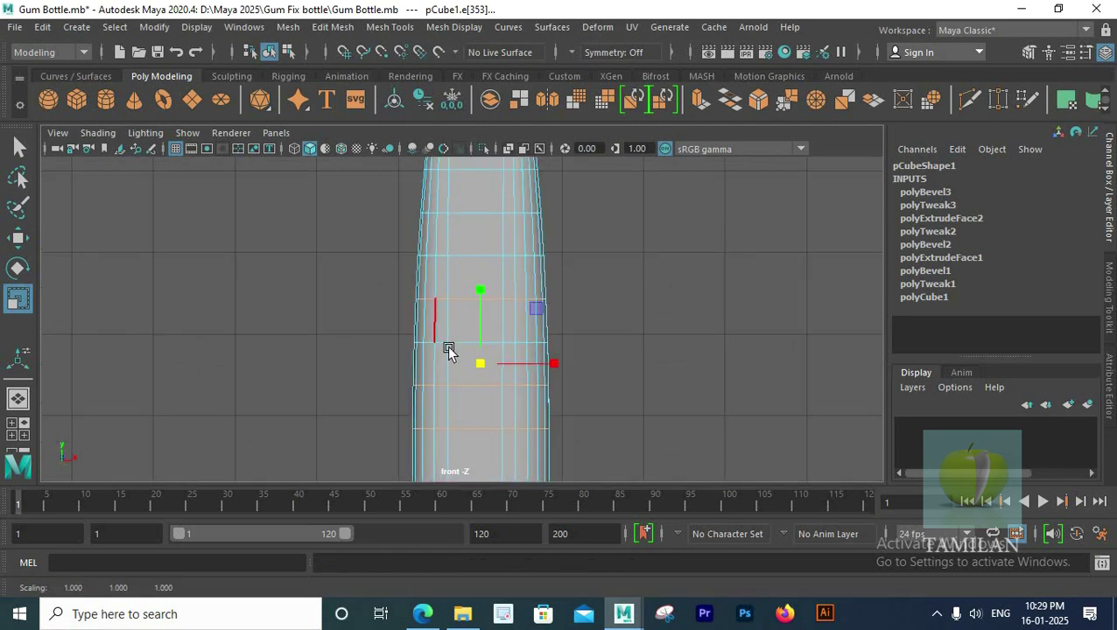
{"action": "scroll", "coordinate": [484, 367], "scroll_direction": "down", "scroll_amount": 3}
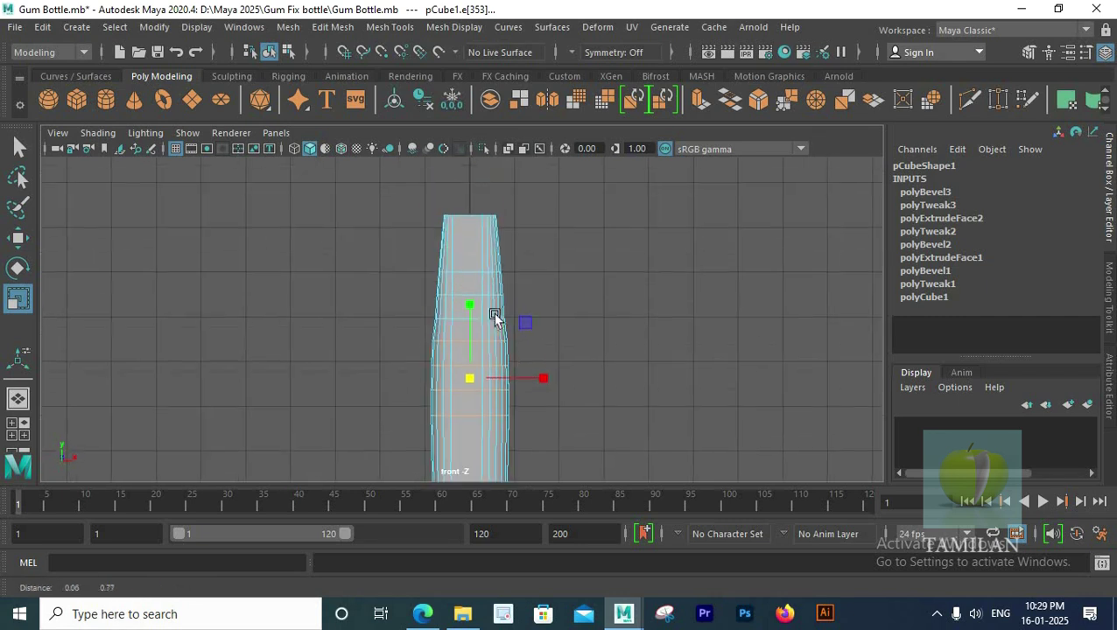
Scale the three edge loops above the bulge to about 1.025 to smooth the transition into the taper.
{"action": "scroll", "coordinate": [490, 254], "scroll_direction": "up", "scroll_amount": 3}
{"action": "key", "text": "q"}
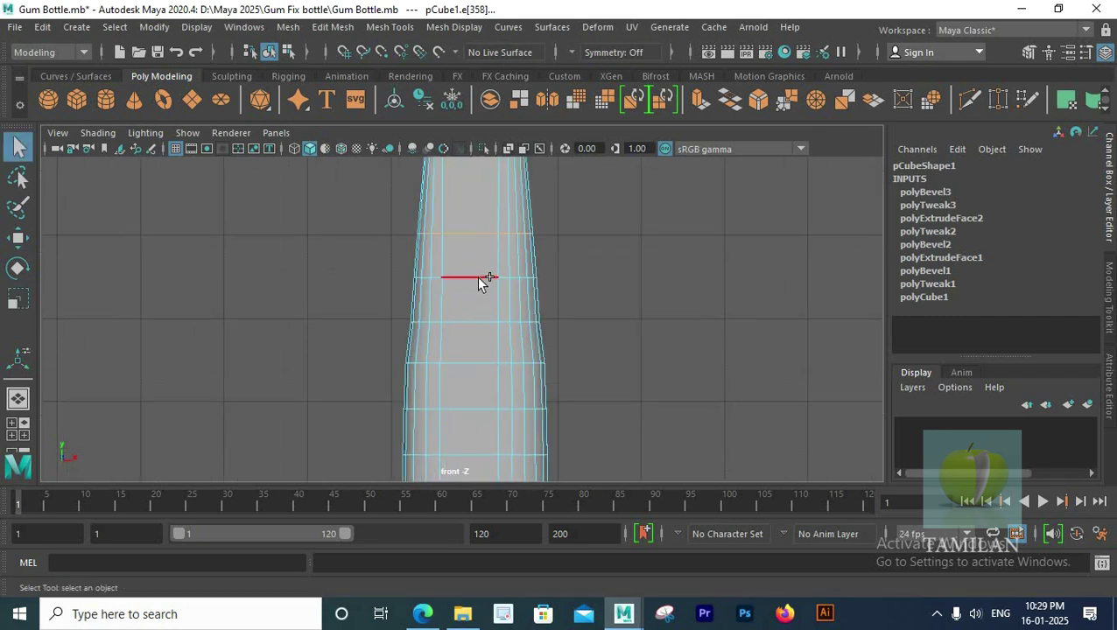
{"action": "key", "text": "r"}
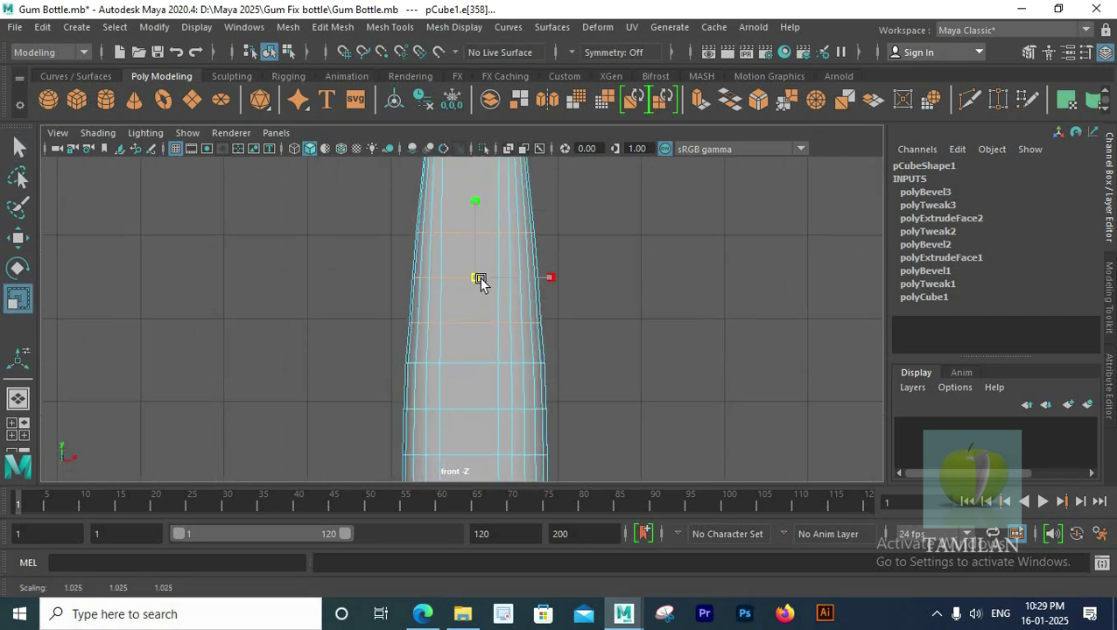
{"action": "scroll", "coordinate": [478, 280], "scroll_direction": "down", "scroll_amount": 3}
Return to object mode, deselect the bottle and examine its smoothed silhouette in the perspective view.
{"action": "key", "text": "space"}
{"action": "key", "text": "space"}
{"action": "right_click_drag", "start_coordinate": [421, 162], "coordinate": [492, 137]}
{"action": "left_click", "coordinate": [518, 263]}
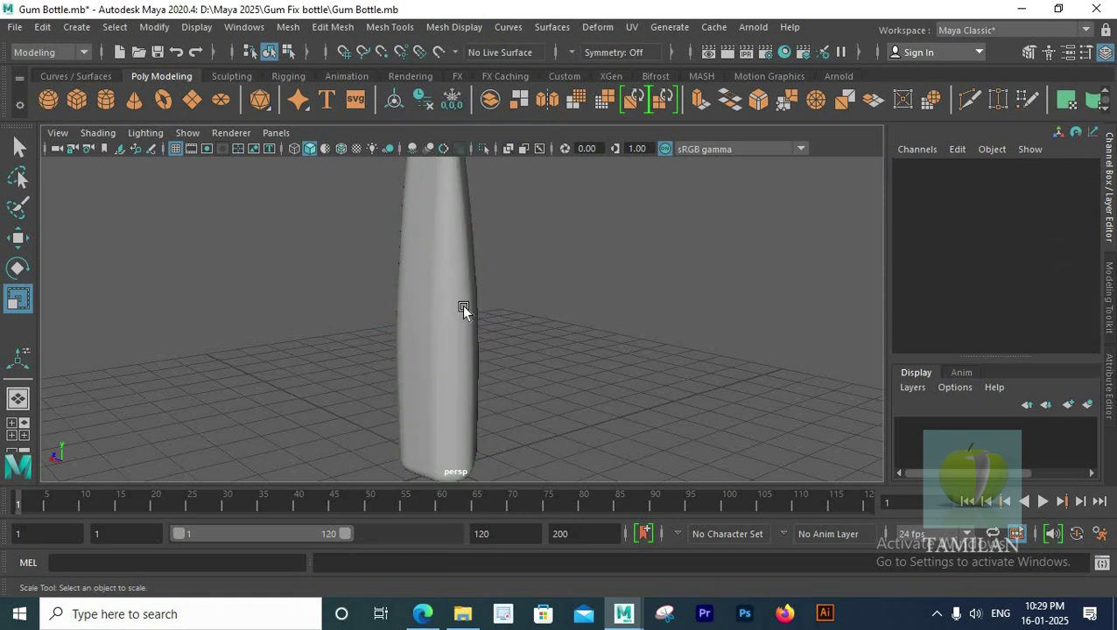
{"action": "left_click", "coordinate": [464, 310]}
{"action": "key", "text": "space"}
{"action": "key", "text": "space"}
{"action": "left_click", "coordinate": [571, 270]}
{"action": "scroll", "coordinate": [498, 302], "scroll_direction": "up", "scroll_amount": 2}
{"action": "mouse_move", "coordinate": [498, 302]}
{"action": "left_mouse_down", "text": "alt"}
{"action": "mouse_move", "coordinate": [472, 303]}
{"action": "mouse_move", "coordinate": [515, 310]}
{"action": "left_mouse_up", "text": "alt"}
{"action": "scroll", "coordinate": [515, 309], "scroll_direction": "down", "scroll_amount": 2}
{"action": "scroll", "coordinate": [517, 311], "scroll_direction": "up", "scroll_amount": 1}
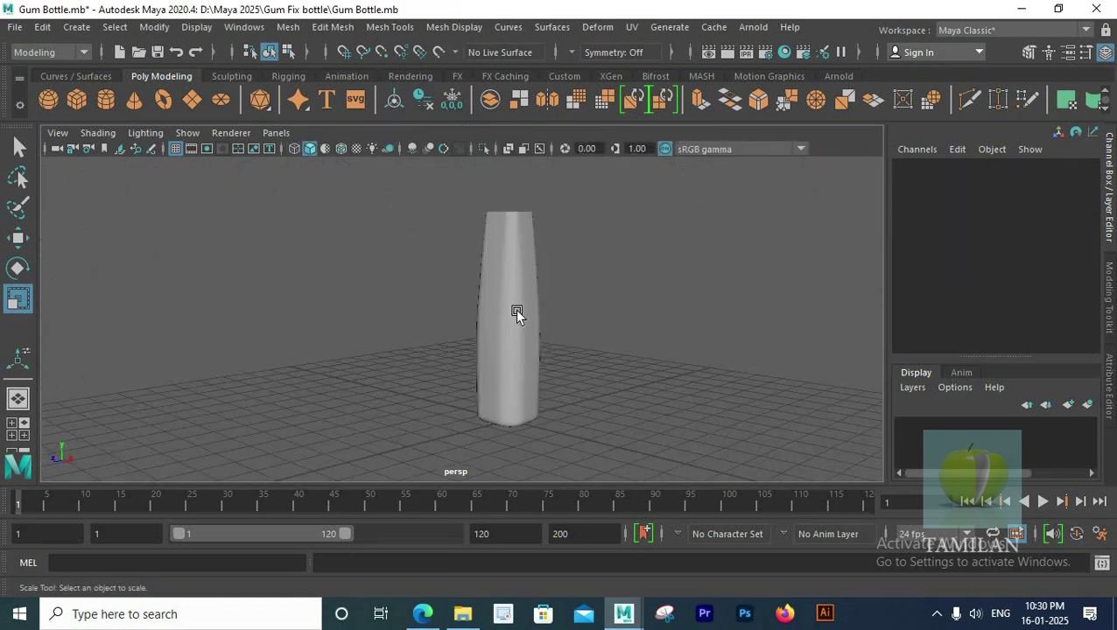
{"action": "scroll", "coordinate": [517, 312], "scroll_direction": "up", "scroll_amount": 4}
{"action": "scroll", "coordinate": [462, 349], "scroll_direction": "down", "scroll_amount": 5}
{"action": "left_click_drag", "start_coordinate": [464, 376], "coordinate": [470, 396], "text": "alt"}
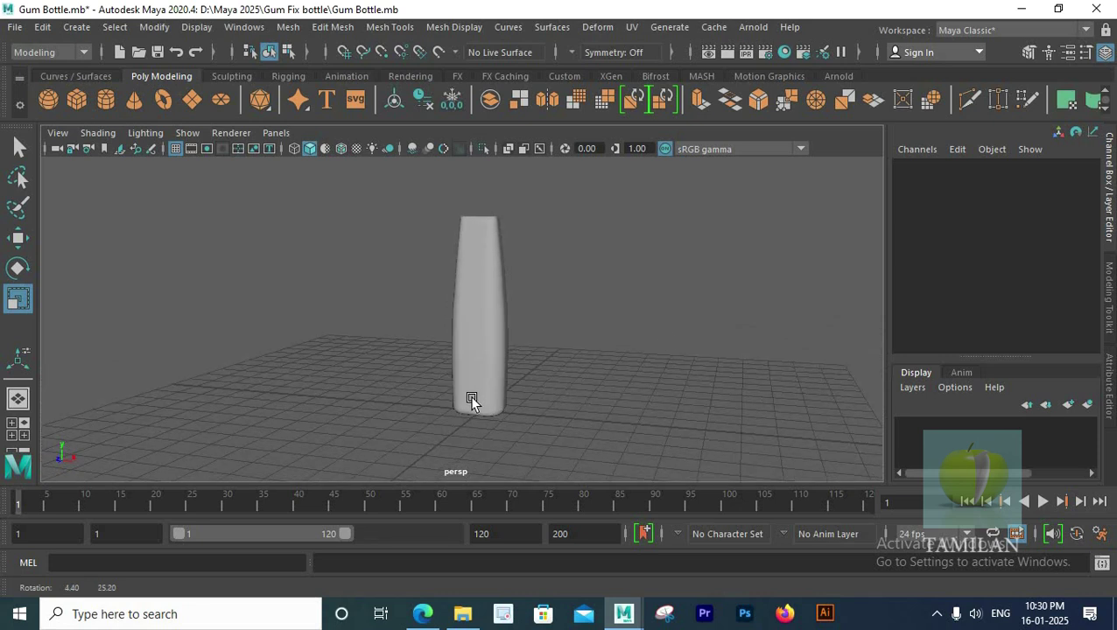
Create a polygon cylinder and raise it to just above the top of the bottle.
{"action": "scroll", "coordinate": [493, 271], "scroll_direction": "up", "scroll_amount": 2}
{"action": "left_click", "coordinate": [106, 99]}
{"action": "scroll", "coordinate": [494, 315], "scroll_direction": "down", "scroll_amount": 5}
{"action": "key", "text": "w"}
{"action": "left_click_drag", "start_coordinate": [482, 321], "coordinate": [515, 200]}
{"action": "key", "text": "space"}
{"action": "key", "text": "space"}
{"action": "scroll", "coordinate": [602, 364], "scroll_direction": "up", "scroll_amount": 3}
{"action": "scroll", "coordinate": [601, 366], "scroll_direction": "up", "scroll_amount": 1}
Set the cylinder's radius to 0.4 and its height to 0.5.
{"action": "left_click", "coordinate": [931, 349]}
{"action": "scroll", "coordinate": [1016, 327], "scroll_direction": "down", "scroll_amount": 2}
{"action": "left_click", "coordinate": [1059, 255]}
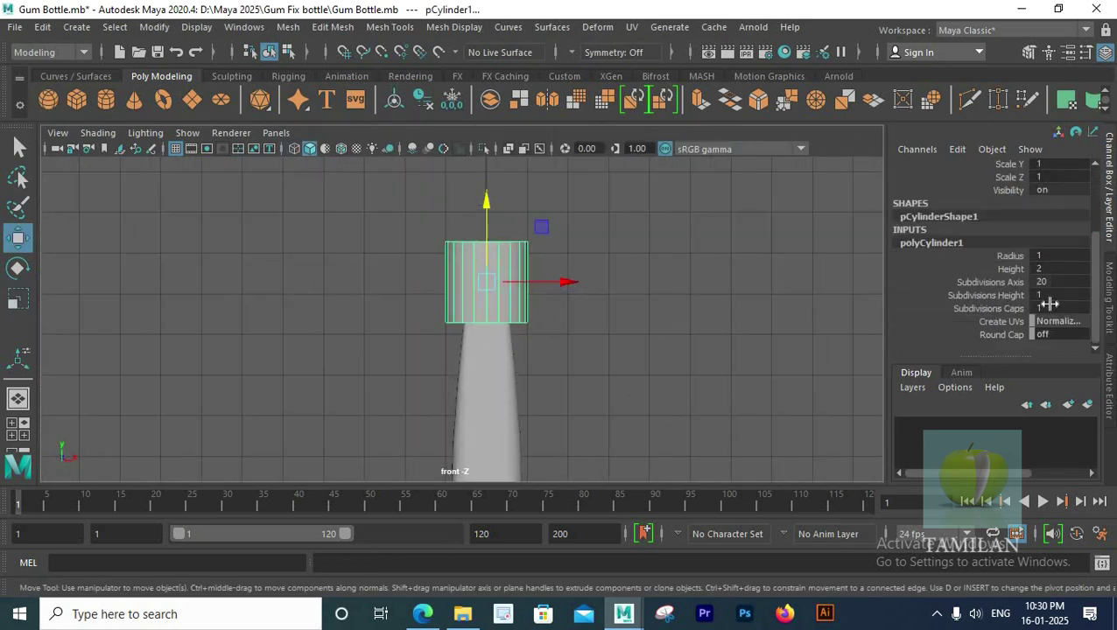
{"action": "type", "text": "0.5"}
{"action": "key", "text": "Return"}
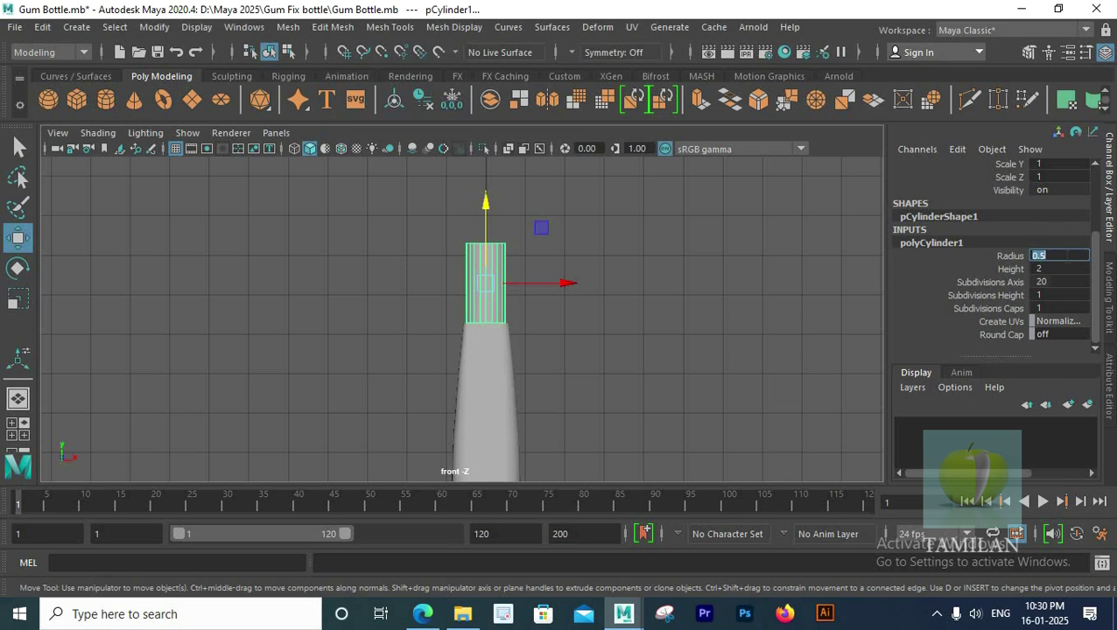
{"action": "key", "text": "Return"}
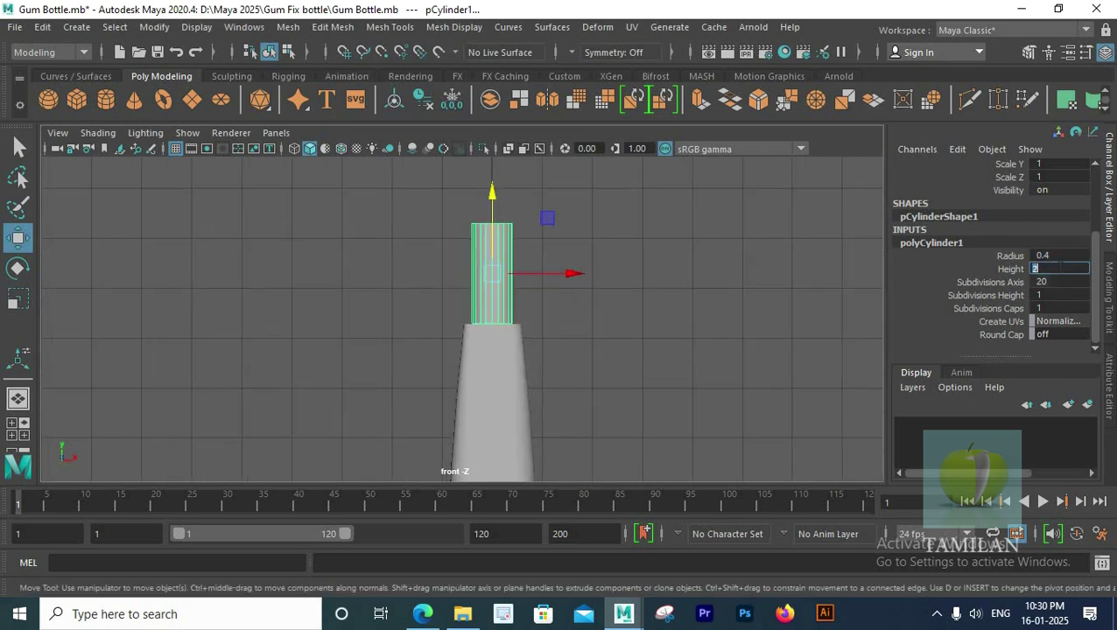
Lower the cylinder in the front view to rest on the bottle's top at a Y position of about 6.454.
{"action": "left_click_drag", "start_coordinate": [491, 199], "coordinate": [489, 237]}
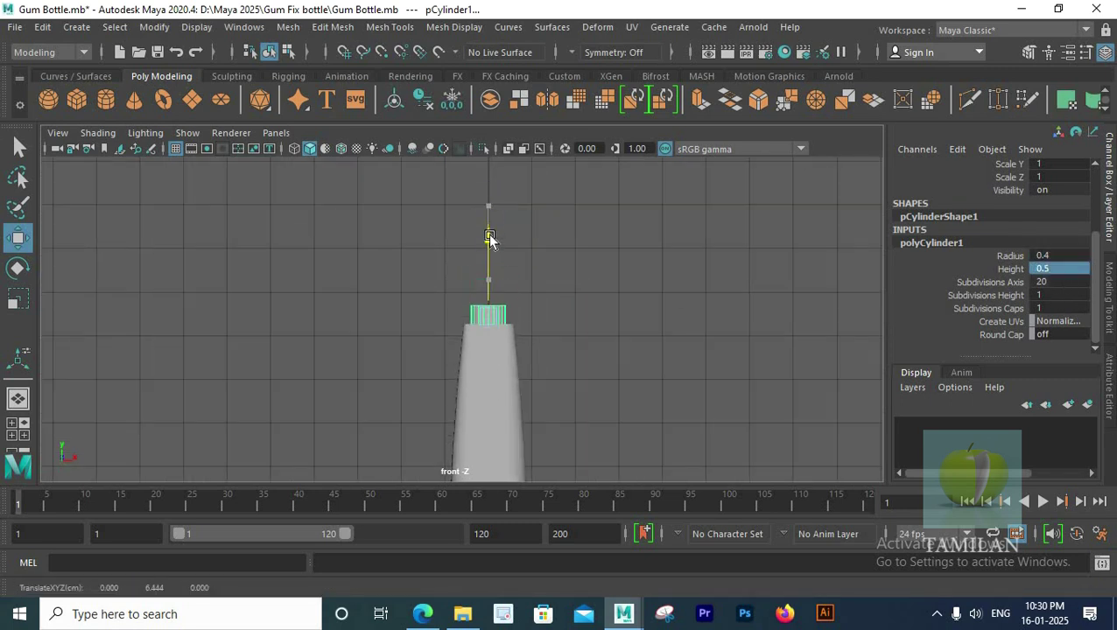
{"action": "scroll", "coordinate": [517, 227], "scroll_direction": "up", "scroll_amount": 6}
{"action": "left_click_drag", "start_coordinate": [547, 216], "coordinate": [547, 225]}
{"action": "key", "text": "space"}
{"action": "key", "text": "space"}
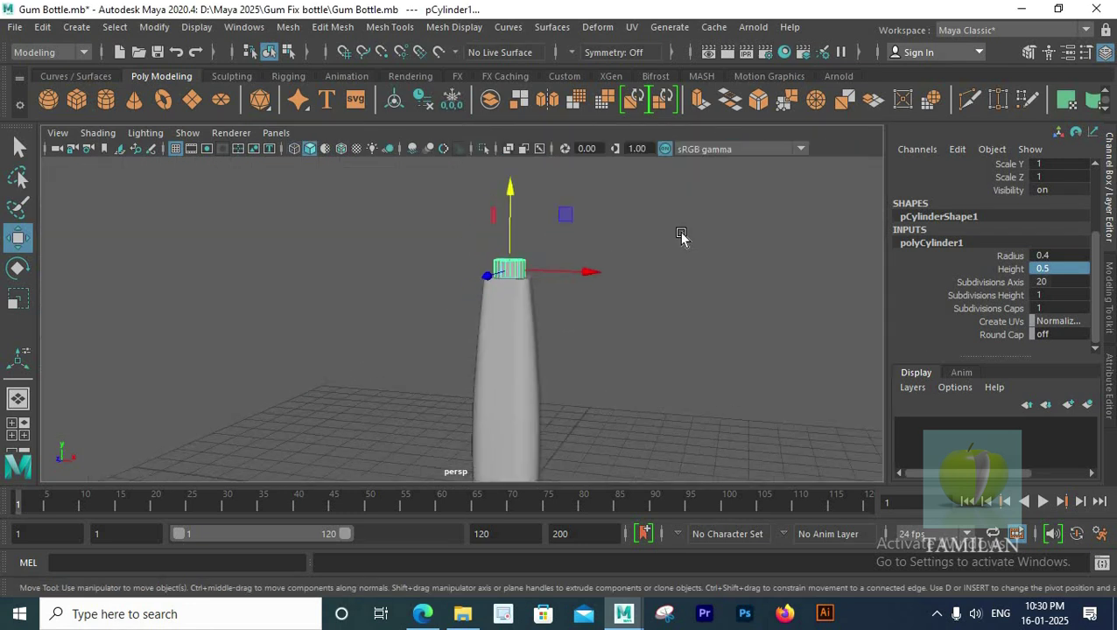
Select all vertical side edges around the cap cylinder in edge mode.
{"action": "scroll", "coordinate": [648, 238], "scroll_direction": "up", "scroll_amount": 5}
{"action": "middle_click_drag", "start_coordinate": [600, 237], "coordinate": [516, 299], "text": "alt"}
{"action": "scroll", "coordinate": [518, 300], "scroll_direction": "up", "scroll_amount": 3}
{"action": "right_click_drag", "start_coordinate": [522, 230], "coordinate": [523, 123]}
{"action": "left_click_drag", "start_coordinate": [394, 243], "coordinate": [606, 261]}
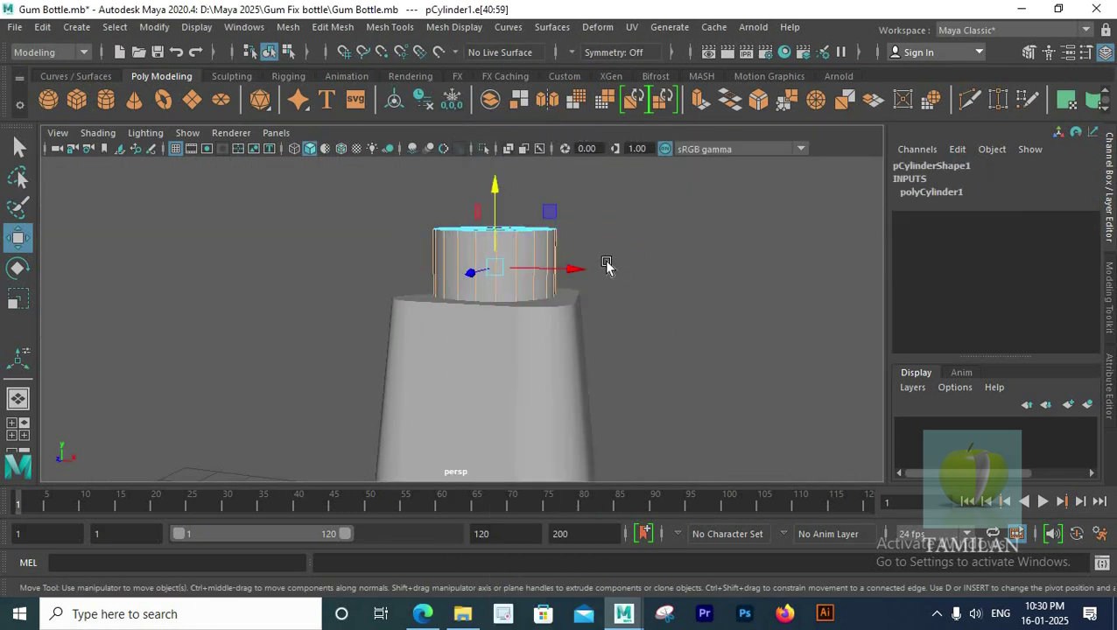
Try to bevel the cylinder's vertical side edges with width 0.5582 and 6 segments.
{"action": "left_click", "coordinate": [333, 27]}
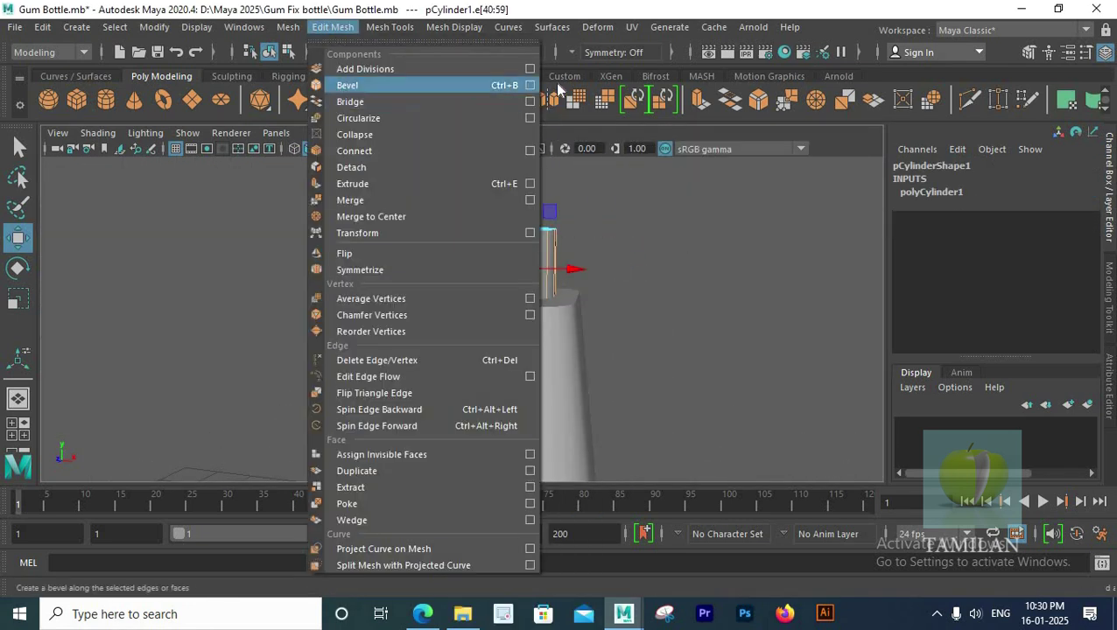
{"action": "left_click", "coordinate": [530, 85]}
{"action": "left_click", "coordinate": [902, 496]}
{"action": "left_click_drag", "start_coordinate": [525, 254], "coordinate": [551, 298], "text": "alt"}
{"action": "scroll", "coordinate": [552, 289], "scroll_direction": "up", "scroll_amount": 3}
{"action": "middle_click_drag", "start_coordinate": [525, 271], "coordinate": [446, 367], "text": "alt"}
{"action": "scroll", "coordinate": [482, 260], "scroll_direction": "up", "scroll_amount": 4}
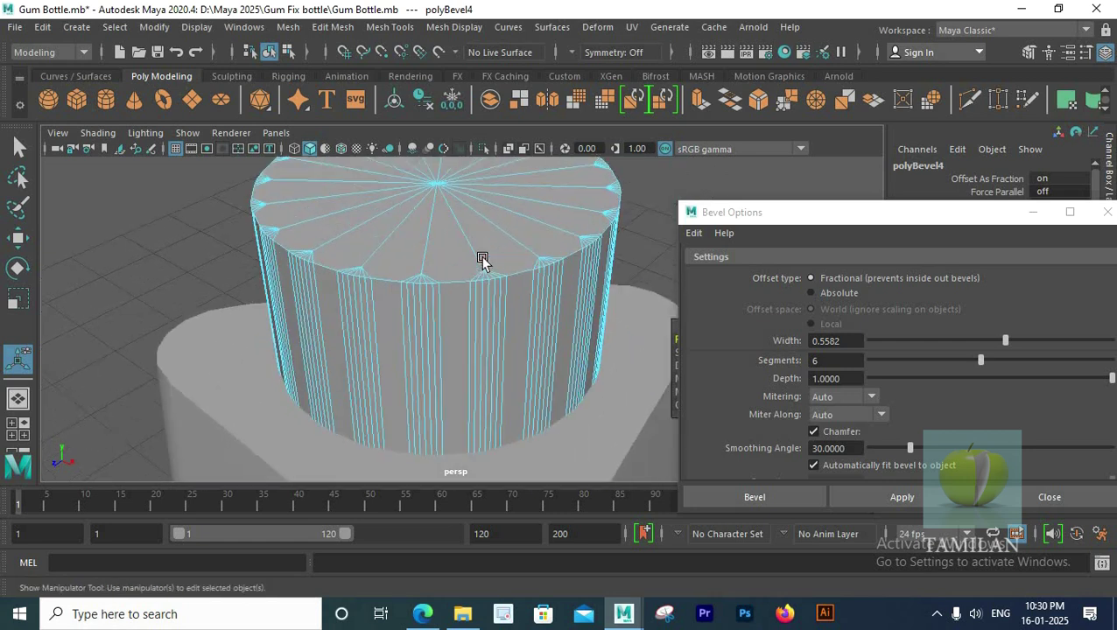
{"action": "scroll", "coordinate": [473, 280], "scroll_direction": "down", "scroll_amount": 5}
{"action": "middle_click_drag", "start_coordinate": [461, 306], "coordinate": [429, 326], "text": "alt"}
{"action": "key", "text": "ctrl+z"}
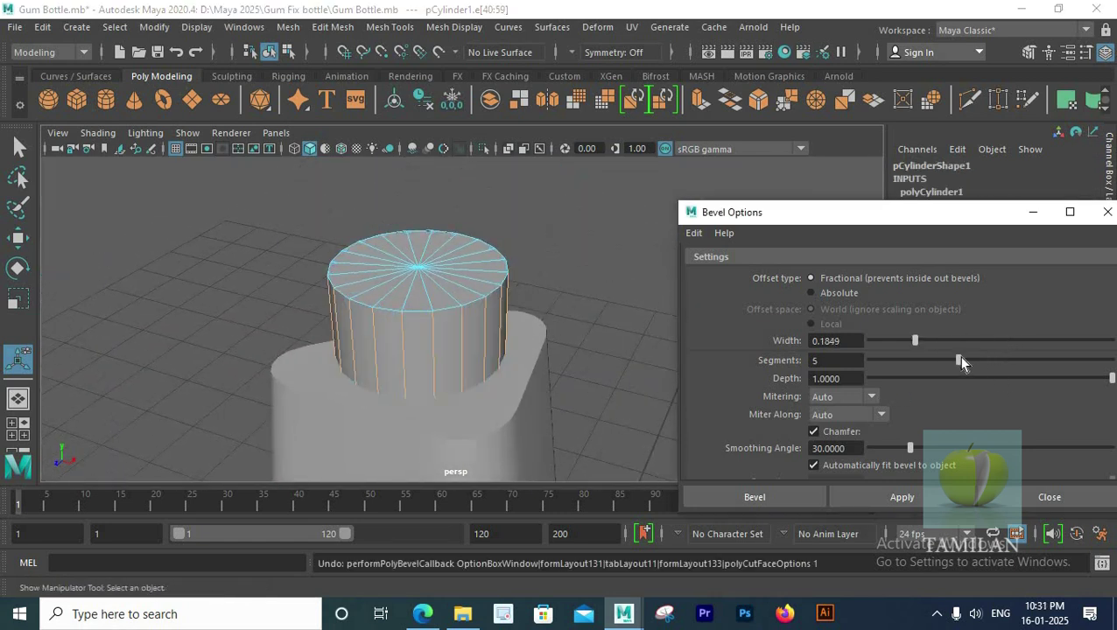
Bevel the cylinder's vertical side edges with width 0.1849 and 5 segments.
{"action": "left_click", "coordinate": [889, 497]}
{"action": "scroll", "coordinate": [424, 321], "scroll_direction": "up", "scroll_amount": 5}
{"action": "scroll", "coordinate": [424, 321], "scroll_direction": "down", "scroll_amount": 3}
{"action": "mouse_move", "coordinate": [411, 333]}
{"action": "left_mouse_down", "text": "alt"}
{"action": "mouse_move", "coordinate": [352, 377]}
{"action": "mouse_move", "coordinate": [423, 331]}
{"action": "left_mouse_up", "text": "alt"}
Select the wide vertical faces between the bevelled strips all around the cap cylinder.
{"action": "right_click_drag", "start_coordinate": [429, 328], "coordinate": [431, 205]}
{"action": "left_click", "coordinate": [413, 368]}
{"action": "left_click", "coordinate": [286, 358], "text": "shift"}
{"action": "left_click_drag", "start_coordinate": [285, 358], "coordinate": [379, 374], "text": "alt"}
{"action": "left_click", "coordinate": [404, 333], "text": "shift"}
{"action": "left_click_drag", "start_coordinate": [357, 337], "coordinate": [512, 356], "text": "alt"}
{"action": "left_click", "coordinate": [453, 347], "text": "shift"}
{"action": "left_click", "coordinate": [430, 342], "text": "shift"}
{"action": "left_click", "coordinate": [499, 351], "text": "shift"}
{"action": "left_click_drag", "start_coordinate": [394, 333], "coordinate": [552, 368], "text": "alt"}
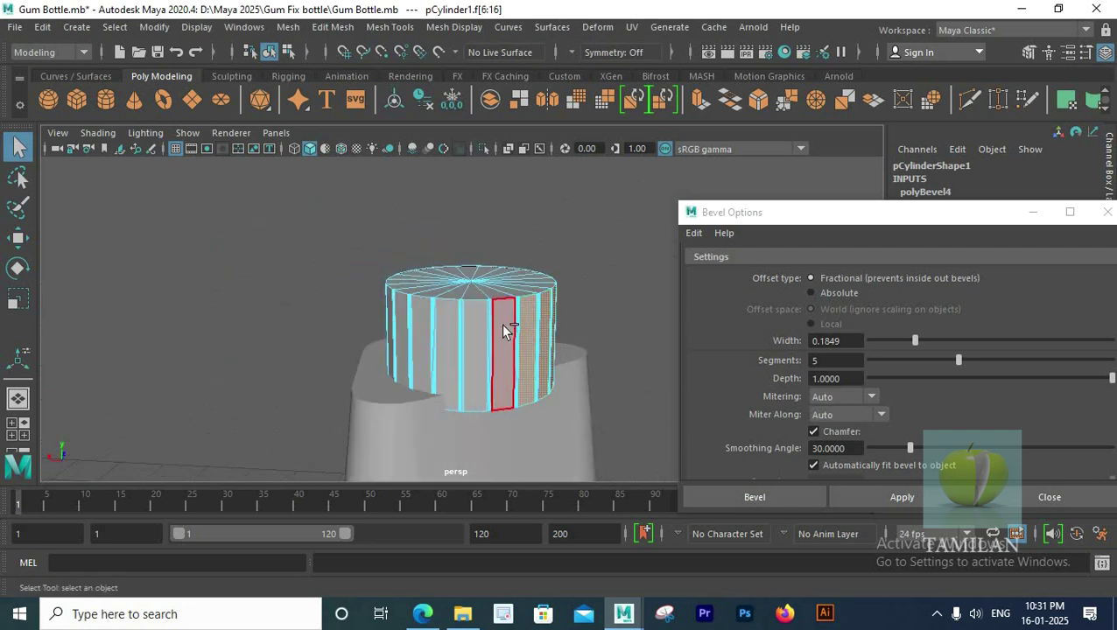
{"action": "left_click", "coordinate": [501, 324], "text": "shift"}
{"action": "left_click_drag", "start_coordinate": [469, 330], "coordinate": [555, 337], "text": "alt"}
{"action": "left_click", "coordinate": [553, 319], "text": "shift"}
{"action": "left_click", "coordinate": [526, 337], "text": "shift"}
{"action": "left_click_drag", "start_coordinate": [466, 360], "coordinate": [533, 365], "text": "alt"}
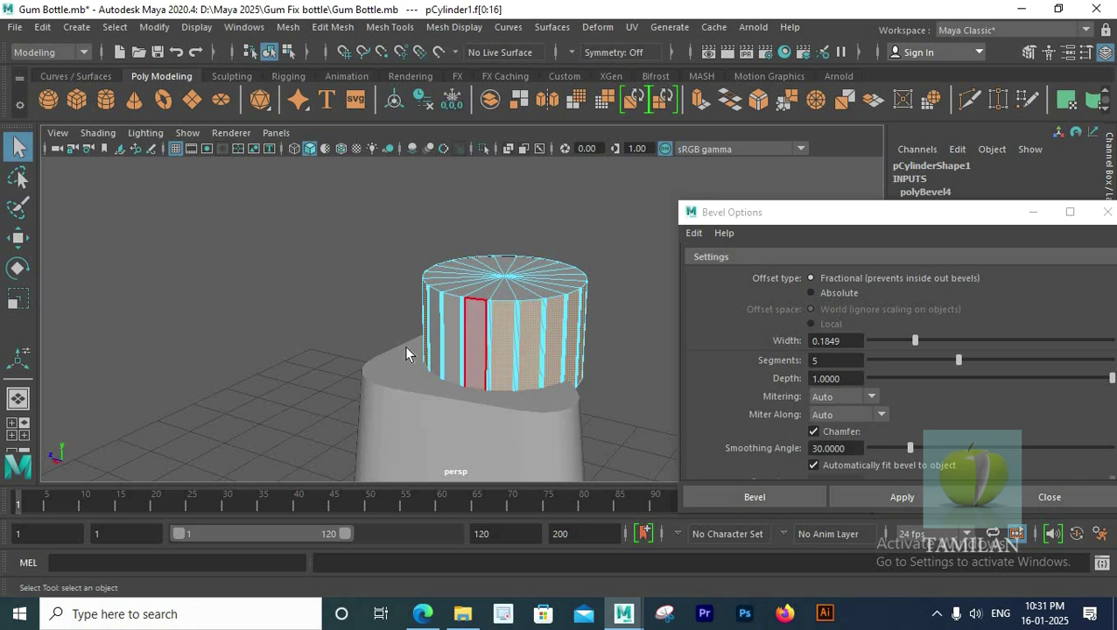
{"action": "left_click_drag", "start_coordinate": [410, 348], "coordinate": [509, 304], "text": "alt"}
Extrude the selected side faces with a thickness of 0.01 and close the bevel options.
{"action": "right_click_drag", "start_coordinate": [530, 308], "coordinate": [525, 271], "text": "shift"}
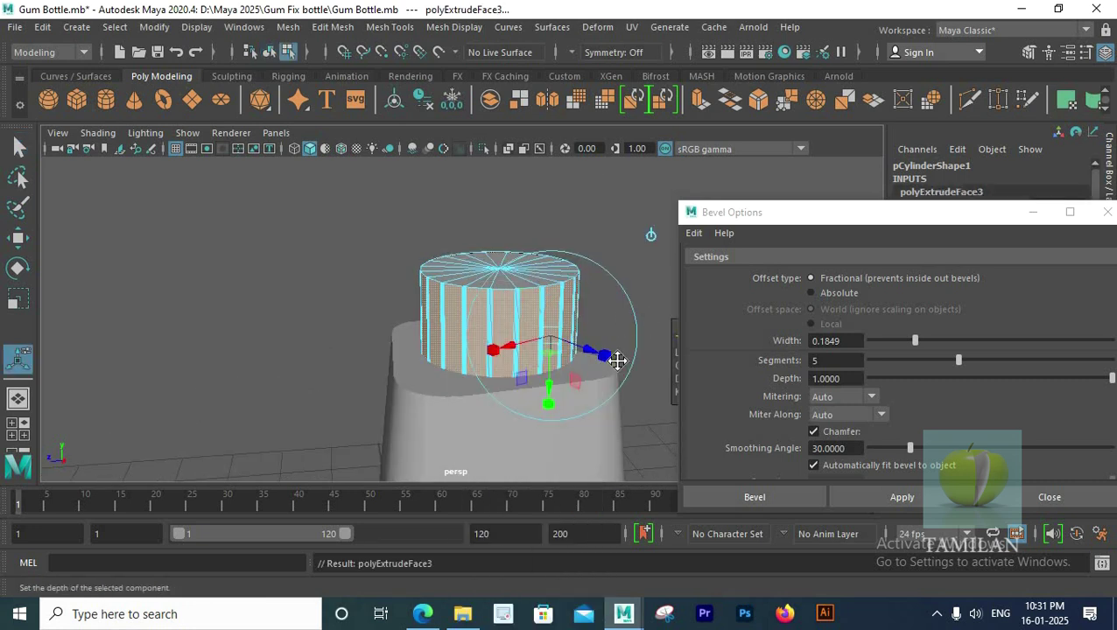
{"action": "left_click", "coordinate": [1107, 212]}
{"action": "left_click_drag", "start_coordinate": [704, 338], "coordinate": [701, 339]}
{"action": "key", "text": "ctrl+z"}
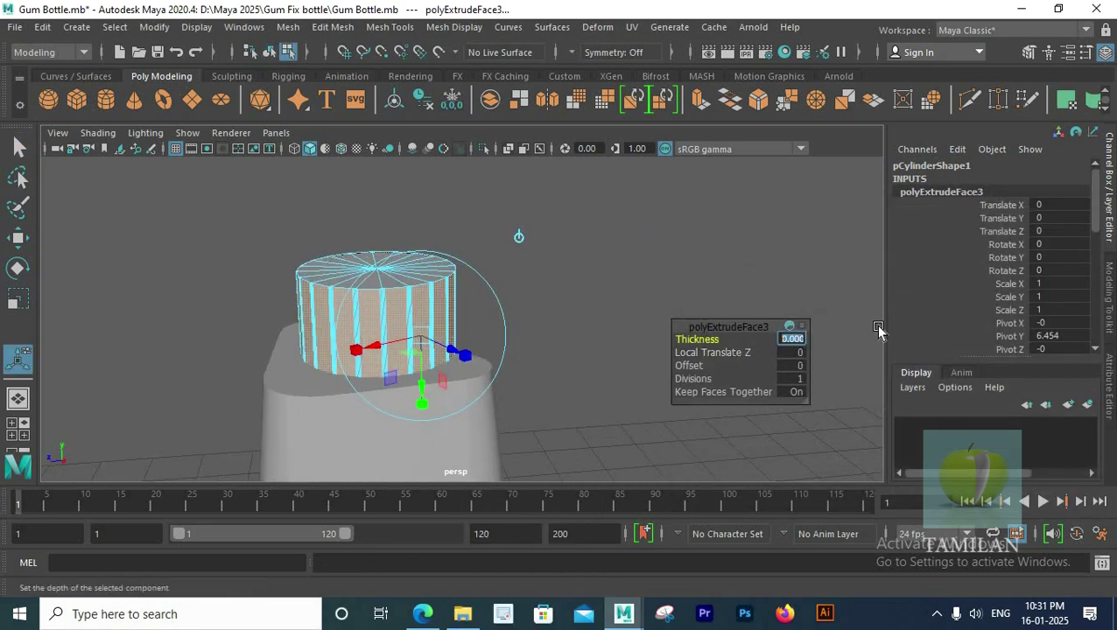
{"action": "left_click_drag", "start_coordinate": [448, 290], "coordinate": [451, 326], "text": "alt"}
{"action": "scroll", "coordinate": [543, 372], "scroll_direction": "up", "scroll_amount": 5}
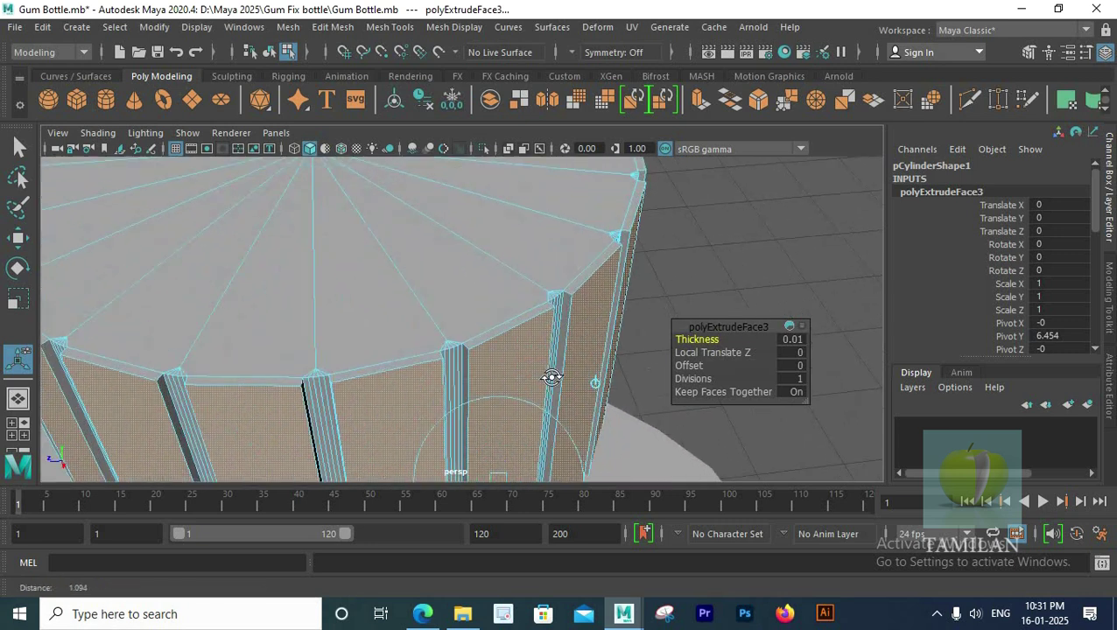
{"action": "left_click_drag", "start_coordinate": [553, 375], "coordinate": [561, 386], "text": "alt"}
Replace the side-face extrusion's thickness with a small negative value and return the cylinder to object mode.
{"action": "key", "text": "ctrl+z"}
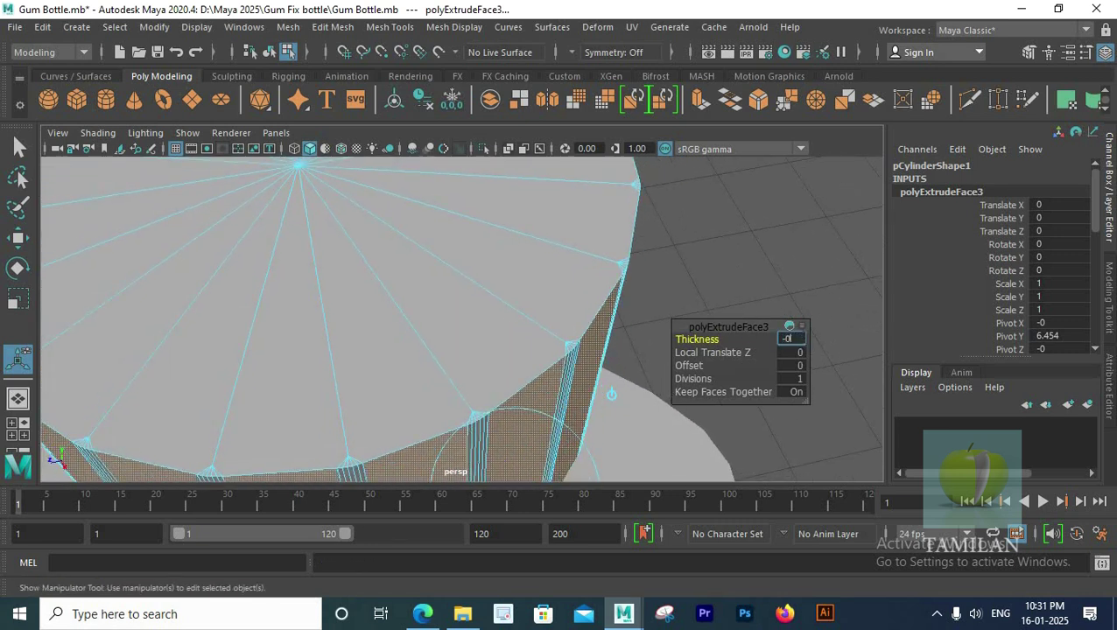
{"action": "key", "text": "Return"}
{"action": "left_click_drag", "start_coordinate": [389, 304], "coordinate": [450, 234], "text": "alt"}
{"action": "scroll", "coordinate": [451, 234], "scroll_direction": "down", "scroll_amount": 5}
{"action": "right_click_drag", "start_coordinate": [515, 255], "coordinate": [565, 229]}
{"action": "left_click", "coordinate": [471, 319]}
{"action": "scroll", "coordinate": [471, 320], "scroll_direction": "down", "scroll_amount": 8}
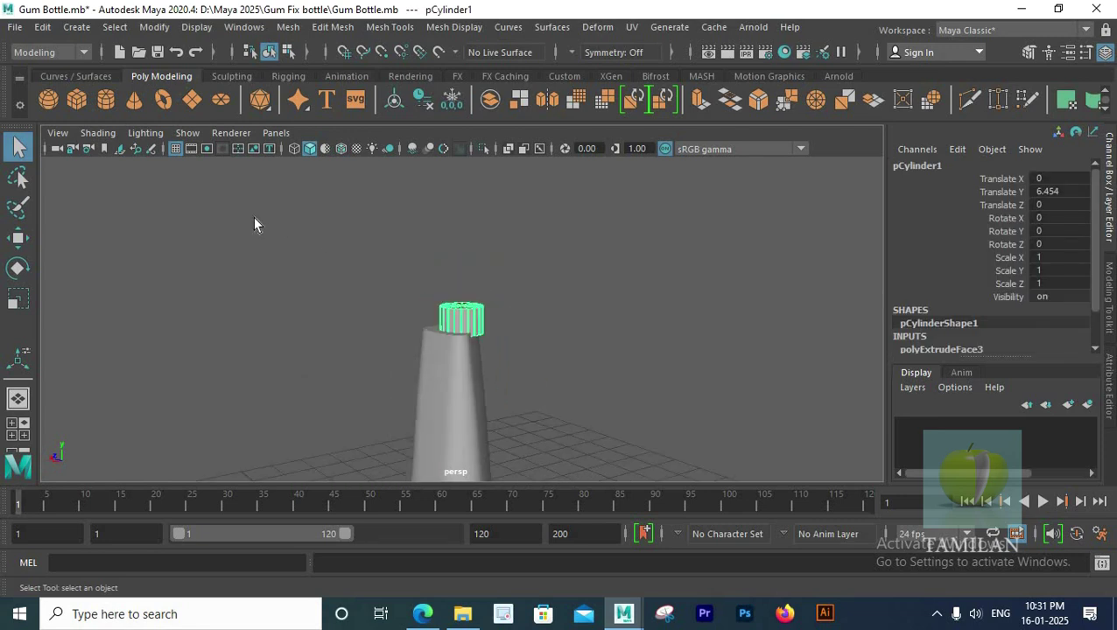
Select only the top faces of the cap cylinder by marquee in the front view, excluding its lower faces.
{"action": "key", "text": "space"}
{"action": "key", "text": "space"}
{"action": "key", "text": "space"}
{"action": "key", "text": "space"}
{"action": "left_click_drag", "start_coordinate": [629, 253], "coordinate": [711, 295], "text": "alt"}
{"action": "scroll", "coordinate": [711, 295], "scroll_direction": "up", "scroll_amount": 10}
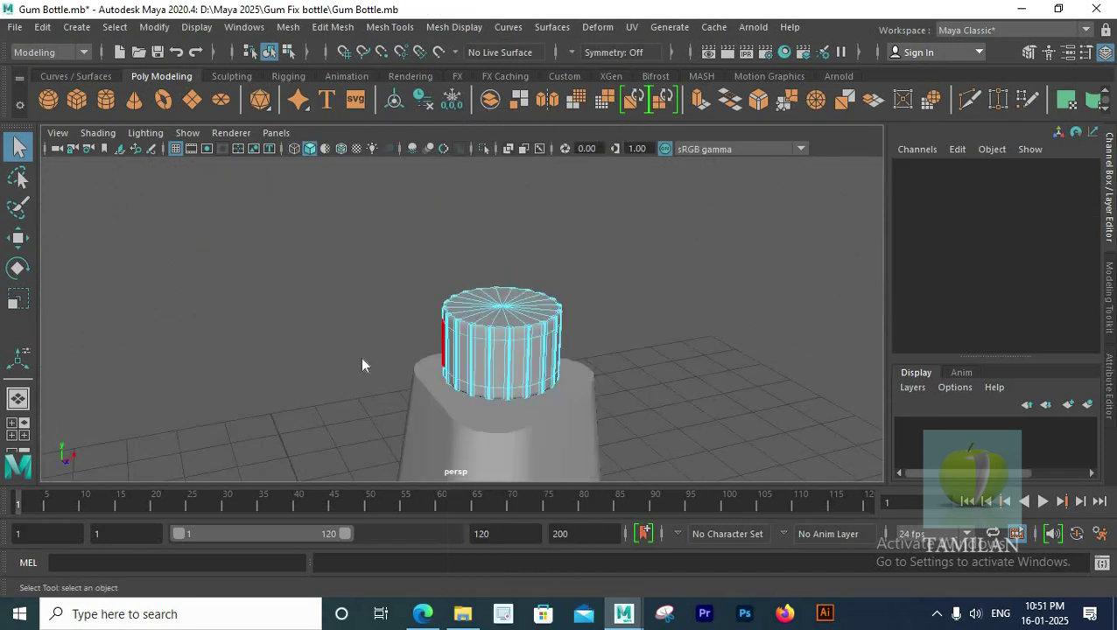
{"action": "key", "text": "space"}
{"action": "key", "text": "space"}
{"action": "scroll", "coordinate": [542, 367], "scroll_direction": "up", "scroll_amount": 5}
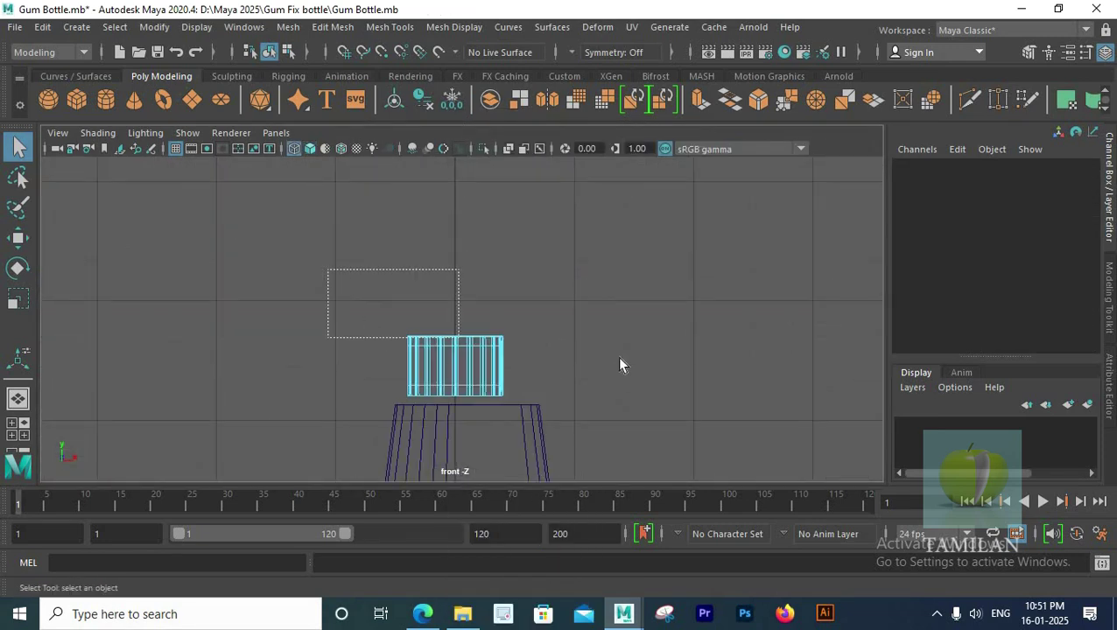
{"action": "left_click_drag", "start_coordinate": [618, 339], "coordinate": [619, 339]}
{"action": "scroll", "coordinate": [619, 350], "scroll_direction": "up", "scroll_amount": 6}
{"action": "left_click_drag", "start_coordinate": [629, 449], "coordinate": [159, 384], "text": "ctrl"}
{"action": "scroll", "coordinate": [392, 329], "scroll_direction": "up", "scroll_amount": 6}
{"action": "key", "text": "space"}
{"action": "key", "text": "space"}
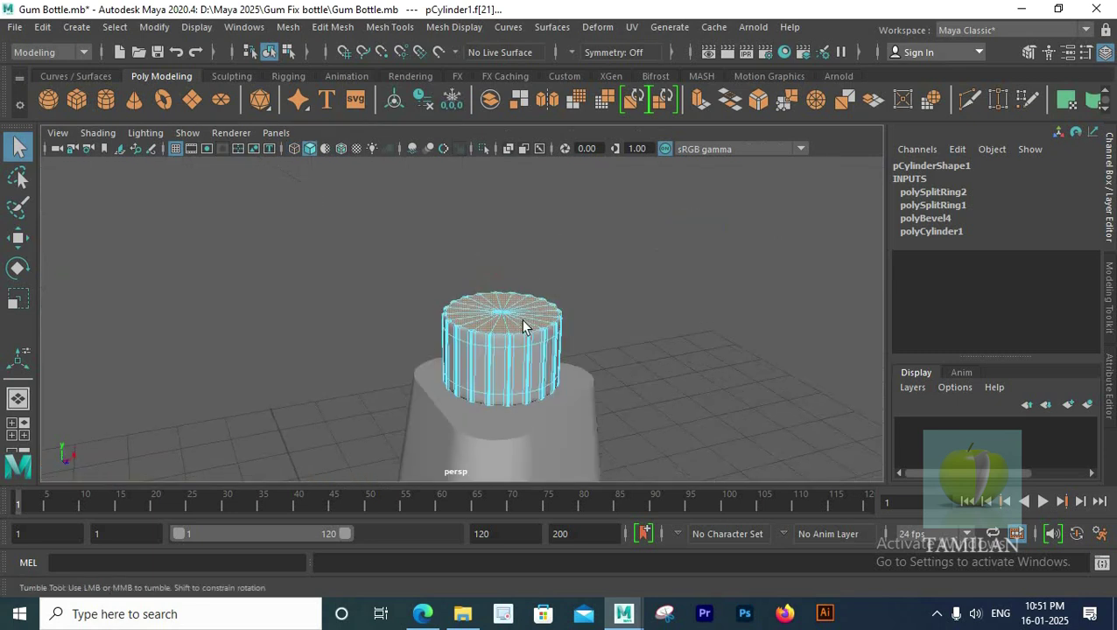
Try to extrude the cap cylinder's top faces and undo the extrusion.
{"action": "left_click_drag", "start_coordinate": [566, 312], "coordinate": [494, 304], "text": "alt"}
{"action": "scroll", "coordinate": [493, 304], "scroll_direction": "up", "scroll_amount": 4}
{"action": "scroll", "coordinate": [491, 302], "scroll_direction": "up", "scroll_amount": 4}
{"action": "scroll", "coordinate": [494, 314], "scroll_direction": "down", "scroll_amount": 8}
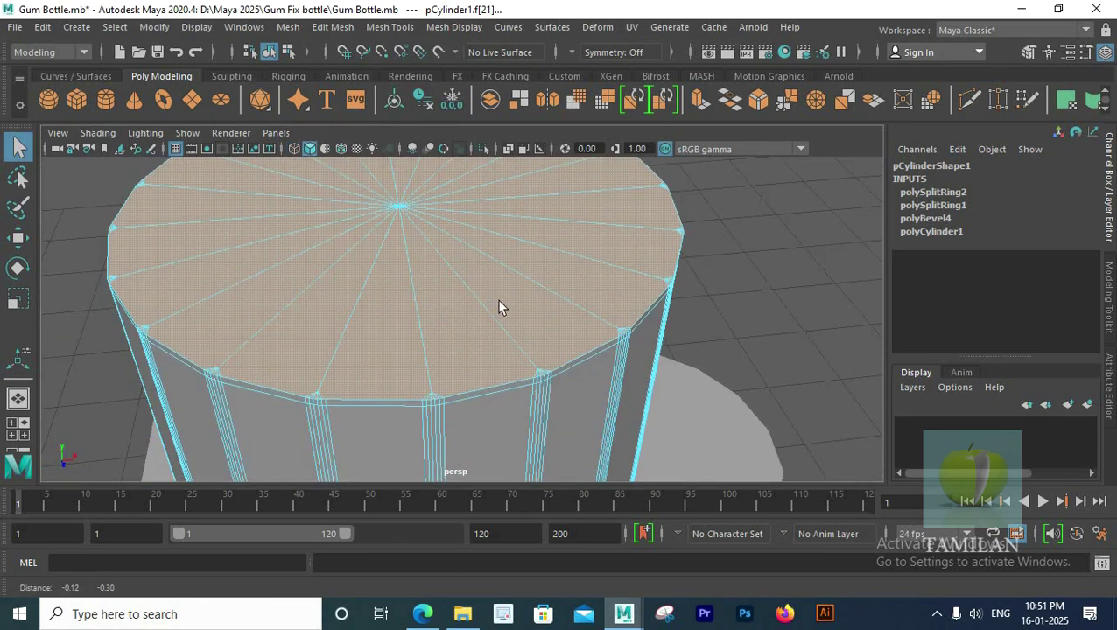
{"action": "key", "text": "ctrl+e"}
{"action": "key", "text": "ctrl+z"}
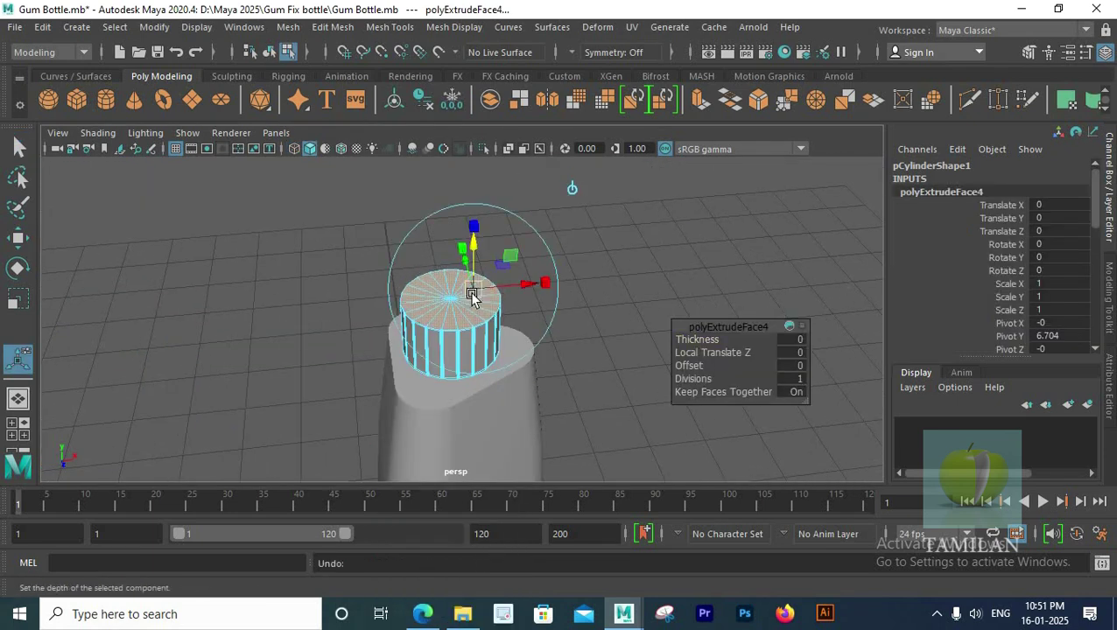
{"action": "scroll", "coordinate": [429, 332], "scroll_direction": "up", "scroll_amount": 3}
{"action": "left_click_drag", "start_coordinate": [531, 329], "coordinate": [550, 336], "text": "alt"}
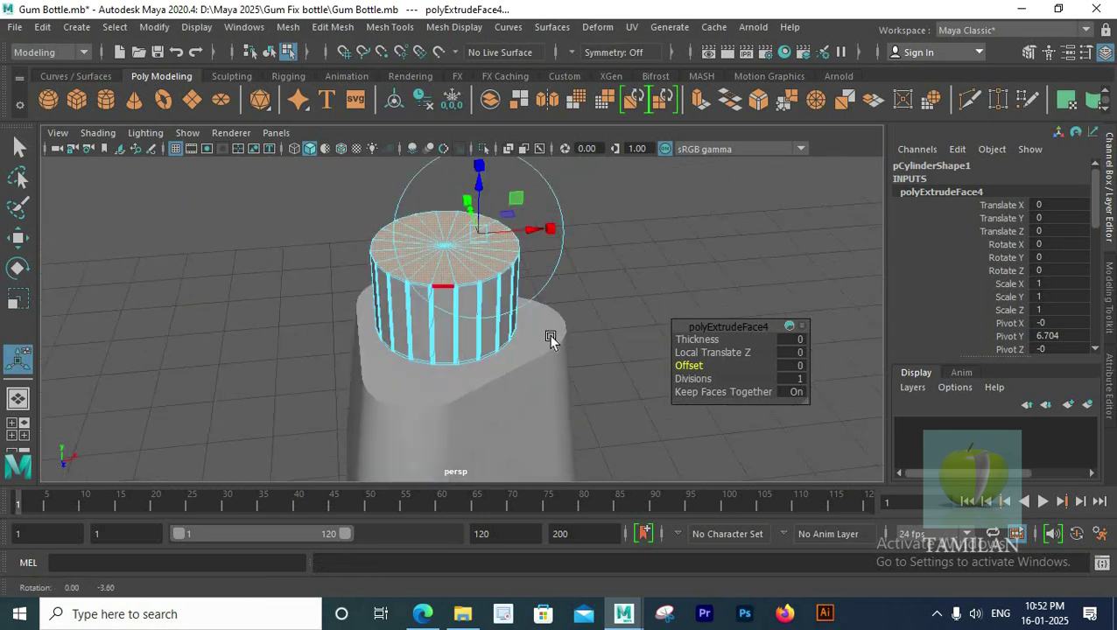
{"action": "key", "text": "ctrl+z"}
{"action": "key", "text": "ctrl+z"}
{"action": "key", "text": "ctrl+z"}
{"action": "key", "text": "ctrl+z"}
{"action": "scroll", "coordinate": [603, 291], "scroll_direction": "down", "scroll_amount": 8}
Create a new polygon cylinder and raise it to the upper part of the bottle in the front view.
{"action": "left_click", "coordinate": [604, 289]}
{"action": "left_click", "coordinate": [112, 102]}
{"action": "key", "text": "space"}
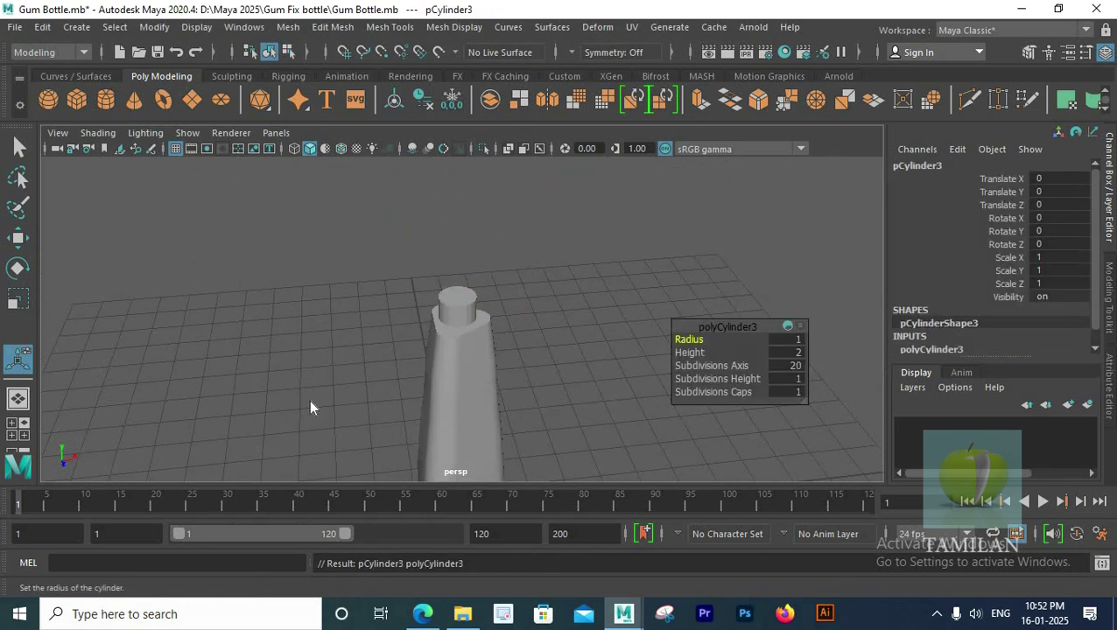
{"action": "left_click_drag", "start_coordinate": [320, 378], "coordinate": [309, 405]}
{"action": "scroll", "coordinate": [481, 353], "scroll_direction": "down", "scroll_amount": 5}
{"action": "key", "text": "w"}
{"action": "middle_click_drag", "start_coordinate": [554, 276], "coordinate": [607, 126], "text": "alt"}
{"action": "left_click_drag", "start_coordinate": [512, 315], "coordinate": [607, 125]}
{"action": "scroll", "coordinate": [501, 267], "scroll_direction": "down", "scroll_amount": 3}
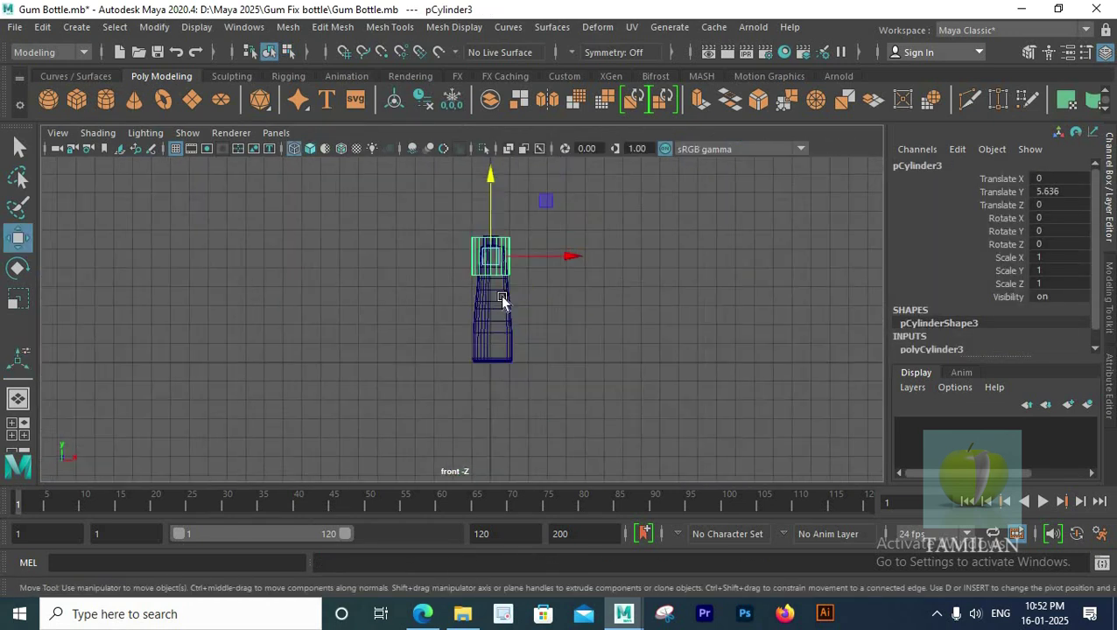
Raise the new cylinder clear above the neck and lower the ribbed cylinder into the bottle's top at Y 6.339.
{"action": "middle_click_drag", "start_coordinate": [500, 266], "coordinate": [457, 389], "text": "alt"}
{"action": "scroll", "coordinate": [451, 350], "scroll_direction": "up", "scroll_amount": 6}
{"action": "left_click", "coordinate": [441, 310]}
{"action": "key", "text": "ctrl+z"}
{"action": "left_click_drag", "start_coordinate": [448, 307], "coordinate": [448, 181]}
{"action": "left_click", "coordinate": [457, 353]}
{"action": "scroll", "coordinate": [457, 354], "scroll_direction": "up", "scroll_amount": 2}
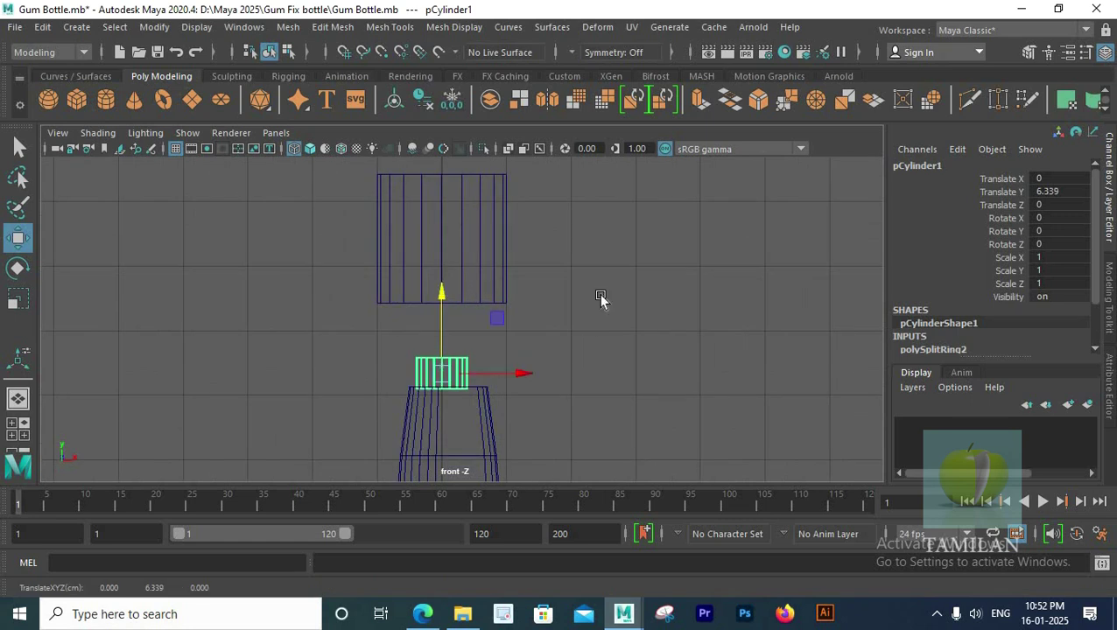
Set the new cylinder's radius to 0.3 and height to 0.3, bringing it down close to the ribbed cylinder.
{"action": "left_click", "coordinate": [477, 289]}
{"action": "scroll", "coordinate": [1053, 275], "scroll_direction": "down", "scroll_amount": 3}
{"action": "key", "text": "Return"}
{"action": "scroll", "coordinate": [469, 348], "scroll_direction": "down", "scroll_amount": 1}
{"action": "middle_click_drag", "start_coordinate": [470, 348], "coordinate": [468, 384], "text": "alt"}
{"action": "left_click_drag", "start_coordinate": [444, 208], "coordinate": [448, 296]}
{"action": "scroll", "coordinate": [452, 299], "scroll_direction": "up", "scroll_amount": 3}
{"action": "type", "text": "0.3"}
{"action": "key", "text": "Return"}
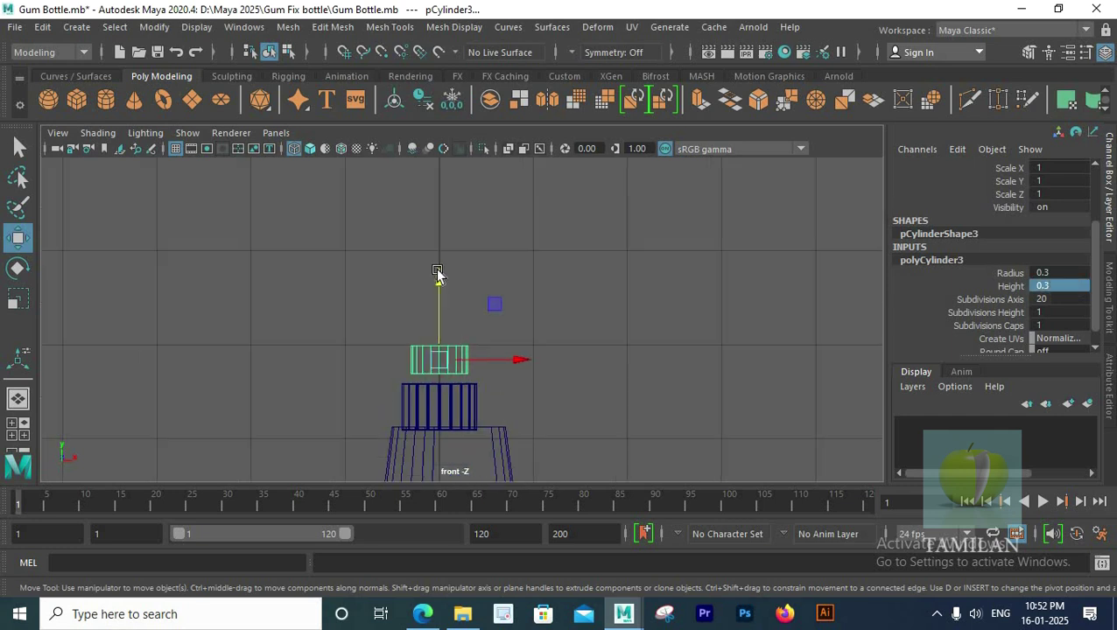
Lower the small cylinder onto the ribbed neck at Y 6.716 and save the scene.
{"action": "scroll", "coordinate": [388, 292], "scroll_direction": "up", "scroll_amount": 3}
{"action": "left_click_drag", "start_coordinate": [416, 285], "coordinate": [416, 295]}
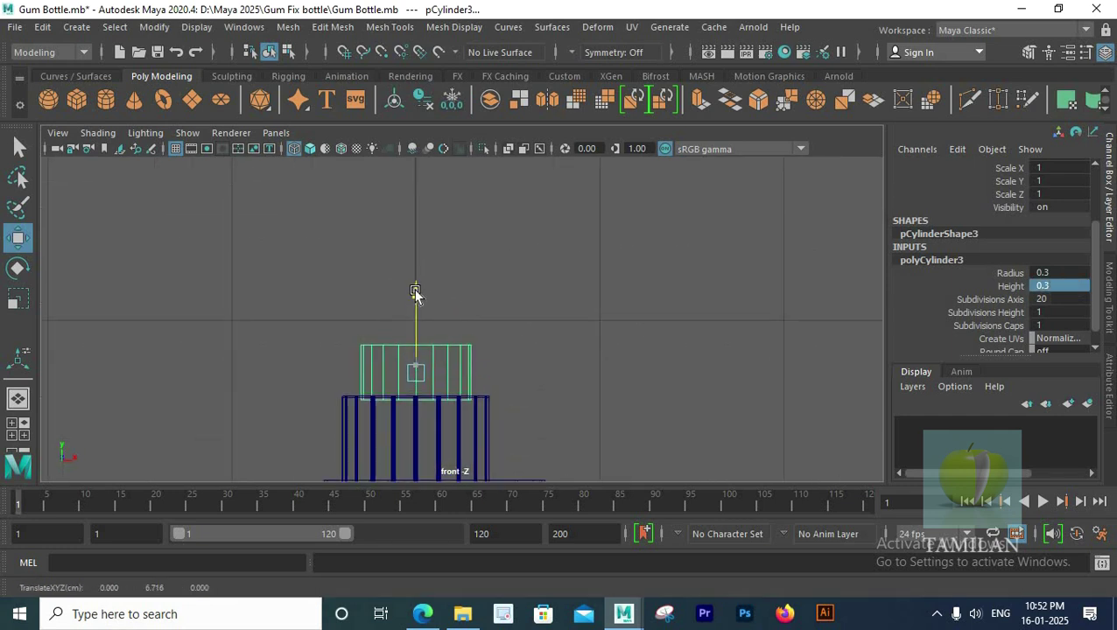
{"action": "key", "text": "space"}
{"action": "key", "text": "space"}
{"action": "scroll", "coordinate": [528, 269], "scroll_direction": "down", "scroll_amount": 3}
{"action": "left_click_drag", "start_coordinate": [383, 375], "coordinate": [431, 379], "text": "alt"}
{"action": "scroll", "coordinate": [464, 340], "scroll_direction": "up", "scroll_amount": 4}
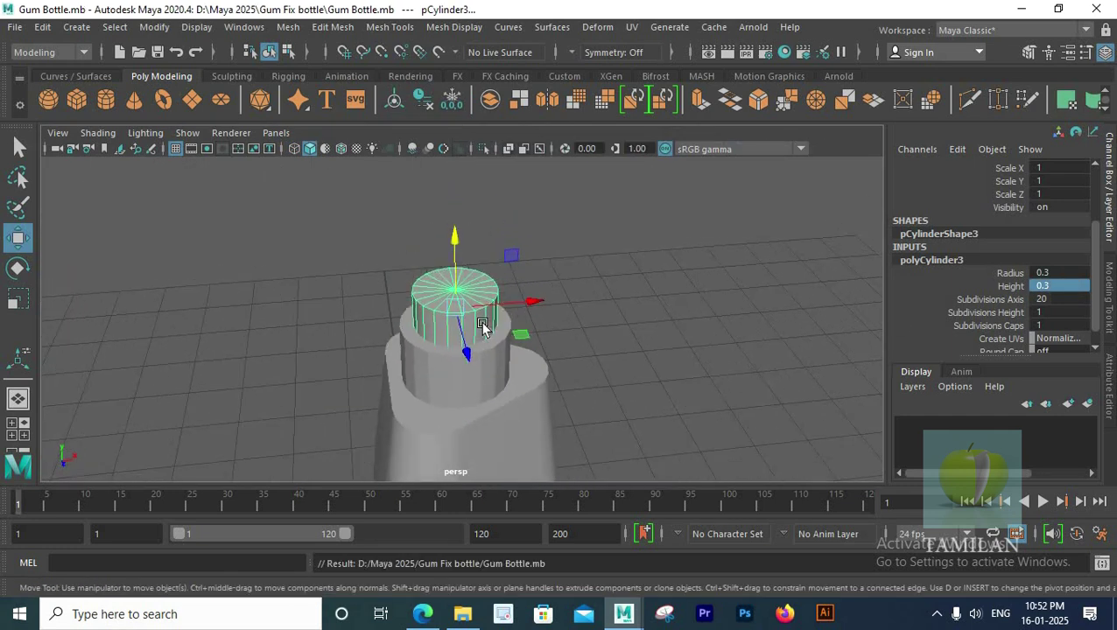
Deselect the small cylinder and save the scene again.
{"action": "key", "text": "q"}
{"action": "scroll", "coordinate": [484, 326], "scroll_direction": "down", "scroll_amount": 3}
{"action": "left_click", "coordinate": [626, 302]}
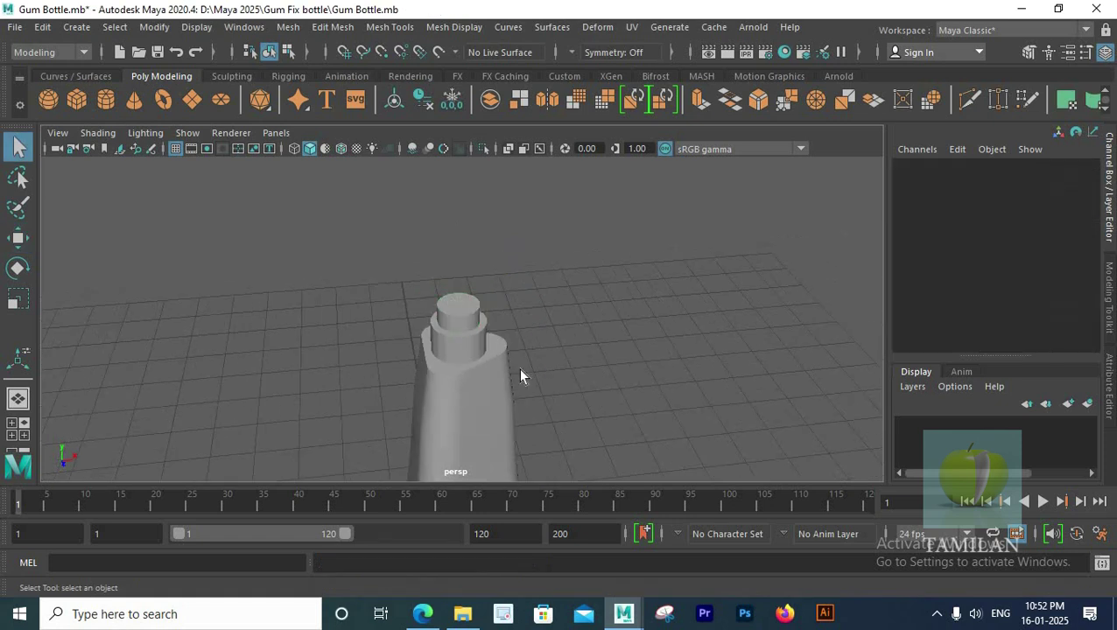
{"action": "left_click_drag", "start_coordinate": [476, 359], "coordinate": [474, 377], "text": "alt"}
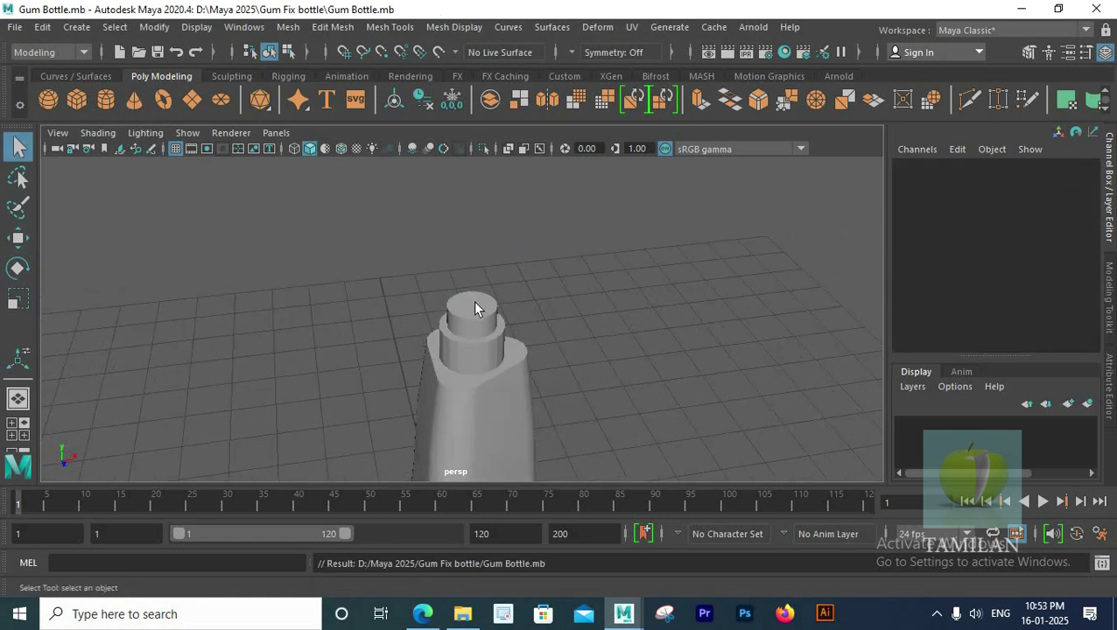
Create a polygon pipe primitive for the top of the neck.
{"action": "left_click", "coordinate": [473, 306]}
{"action": "key", "text": "f"}
{"action": "scroll", "coordinate": [483, 324], "scroll_direction": "down", "scroll_amount": 5}
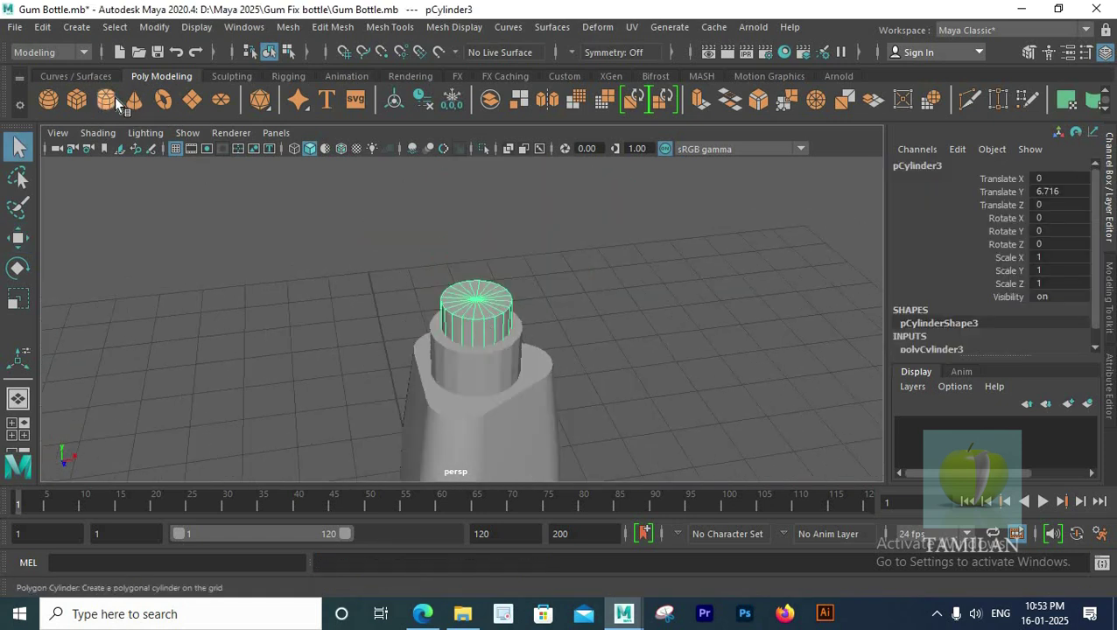
{"action": "left_click", "coordinate": [232, 33]}
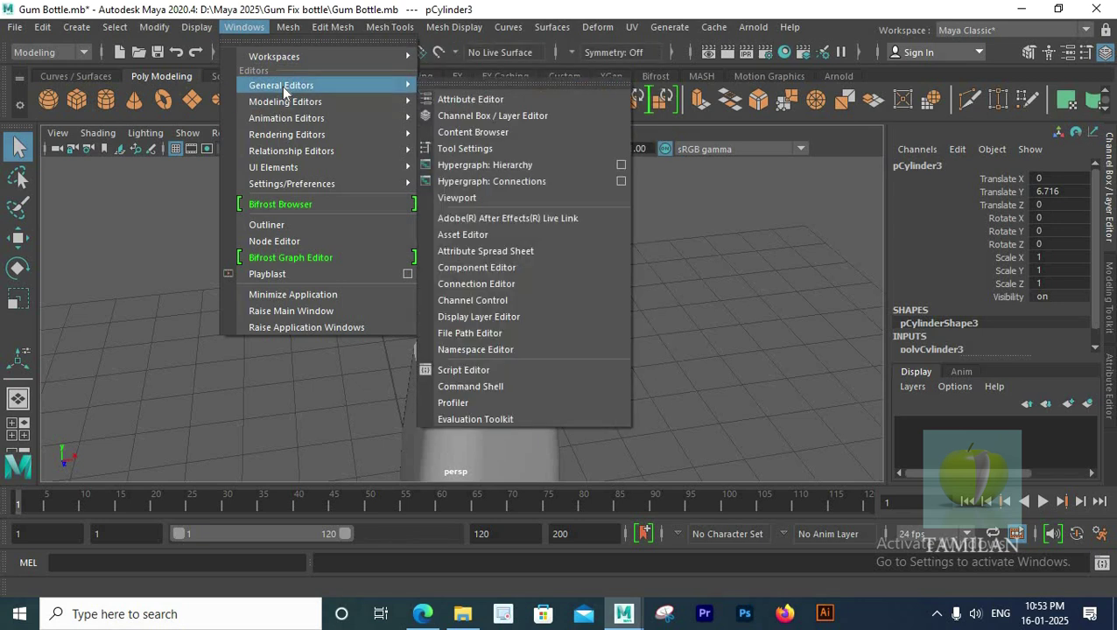
{"action": "mouse_move", "coordinate": [76, 27]}
{"action": "mouse_move", "coordinate": [125, 85]}
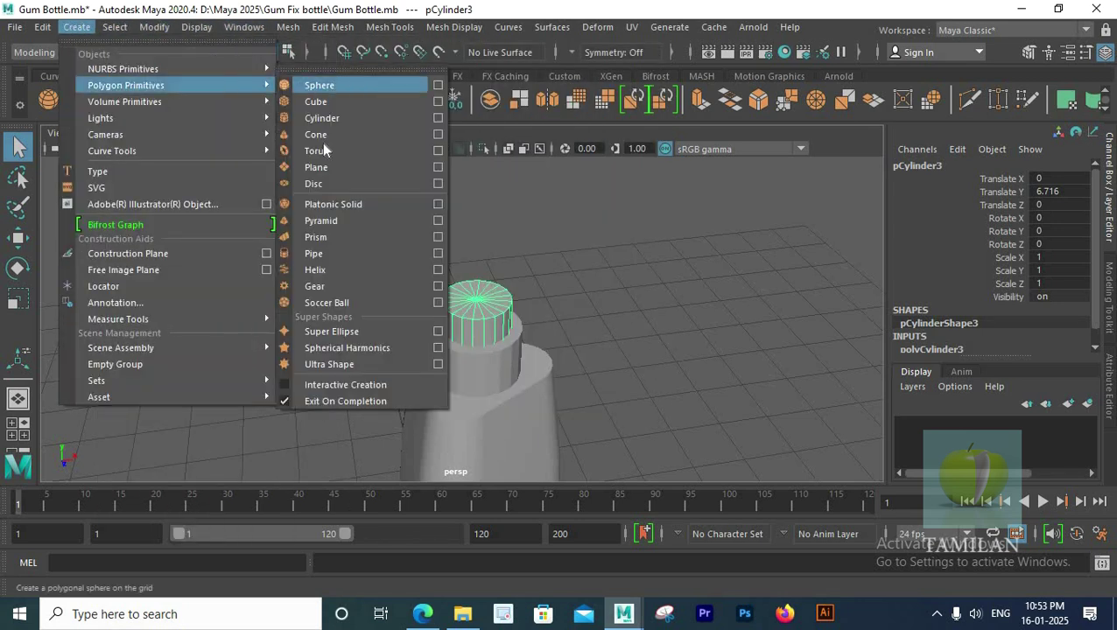
{"action": "left_click", "coordinate": [330, 263]}
Raise the new pipe to the top of the bottle and set its radius to 0.1.
{"action": "key", "text": "w"}
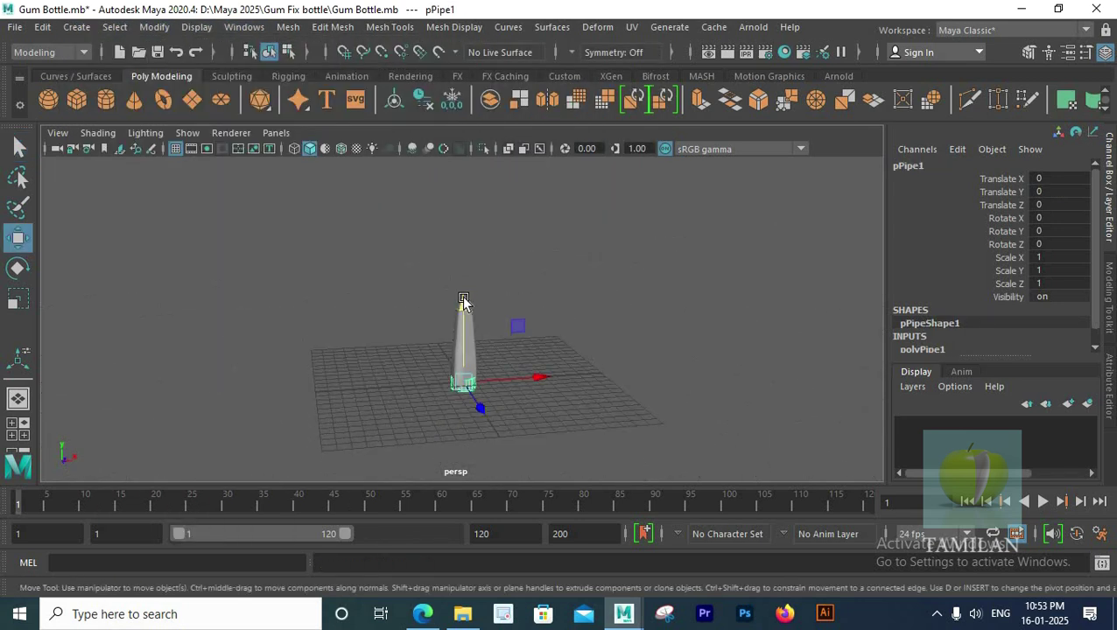
{"action": "scroll", "coordinate": [1066, 337], "scroll_direction": "down", "scroll_amount": 1}
{"action": "scroll", "coordinate": [1066, 337], "scroll_direction": "down", "scroll_amount": 3}
{"action": "left_click", "coordinate": [1053, 242]}
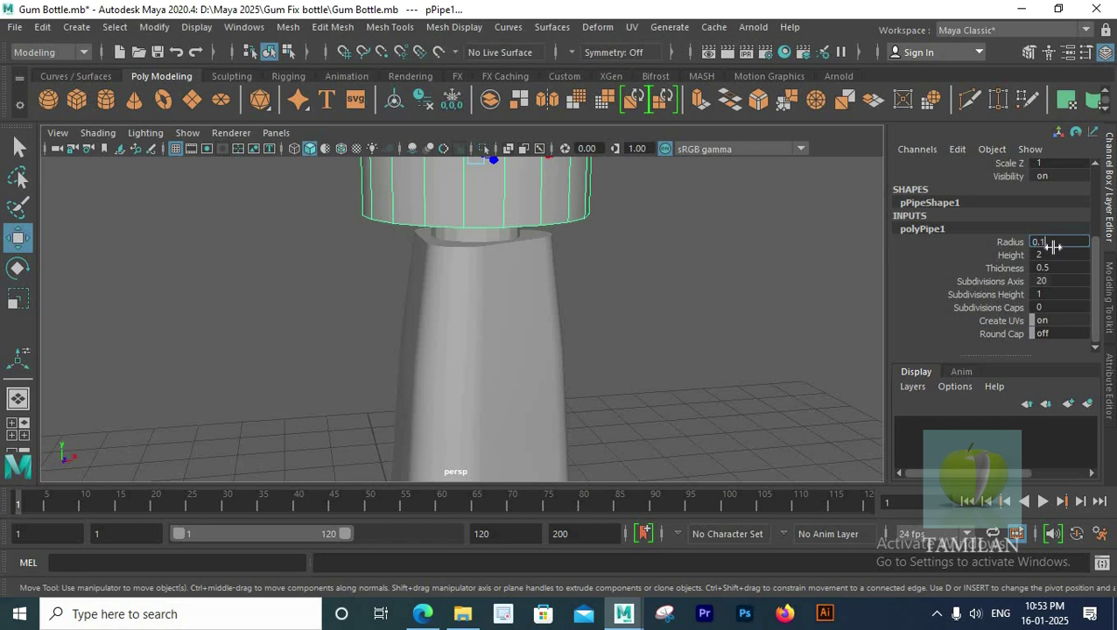
{"action": "type", "text": "0.1"}
{"action": "key", "text": "Return"}
{"action": "scroll", "coordinate": [608, 300], "scroll_direction": "down", "scroll_amount": 3}
Set the pipe's thickness to 0.04.
{"action": "left_click", "coordinate": [1070, 267]}
{"action": "key", "text": "Return"}
{"action": "left_click_drag", "start_coordinate": [490, 302], "coordinate": [418, 396], "text": "alt"}
{"action": "middle_click_drag", "start_coordinate": [418, 396], "coordinate": [574, 334], "text": "alt"}
{"action": "scroll", "coordinate": [553, 300], "scroll_direction": "up", "scroll_amount": 5}
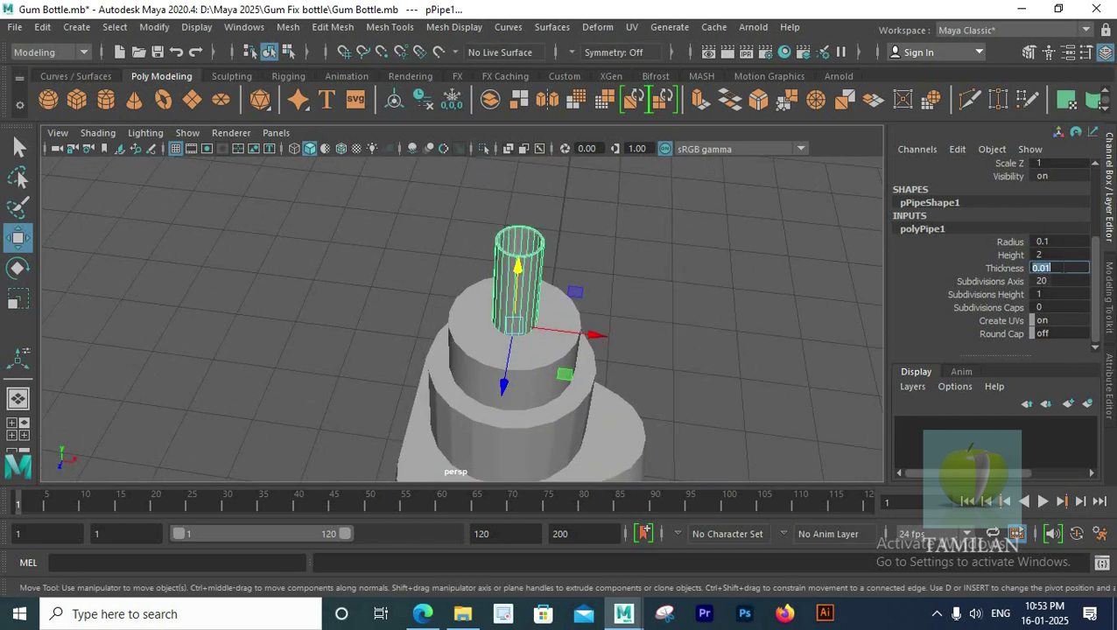
{"action": "scroll", "coordinate": [501, 232], "scroll_direction": "up", "scroll_amount": 1}
{"action": "double_click", "coordinate": [1065, 267]}
Set the pipe's height to 1 while working in the front view.
{"action": "right_click_drag", "start_coordinate": [539, 252], "coordinate": [418, 175]}
{"action": "key", "text": "space"}
{"action": "key", "text": "space"}
{"action": "right_click_drag", "start_coordinate": [432, 302], "coordinate": [512, 137]}
{"action": "left_click", "coordinate": [942, 345]}
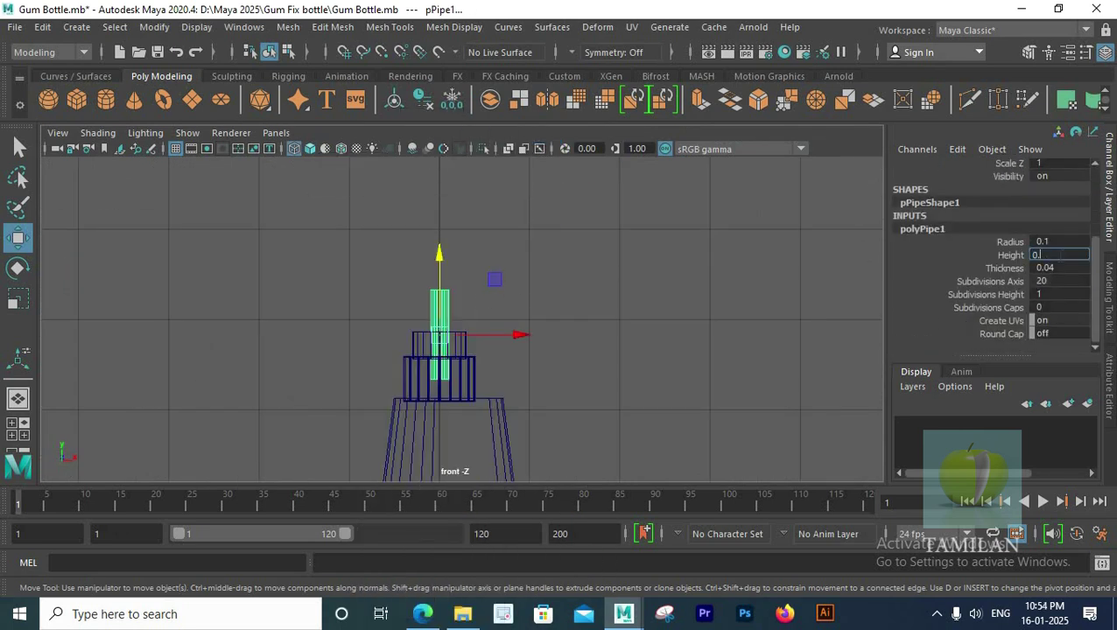
{"action": "type", "text": "1"}
{"action": "key", "text": "Return"}
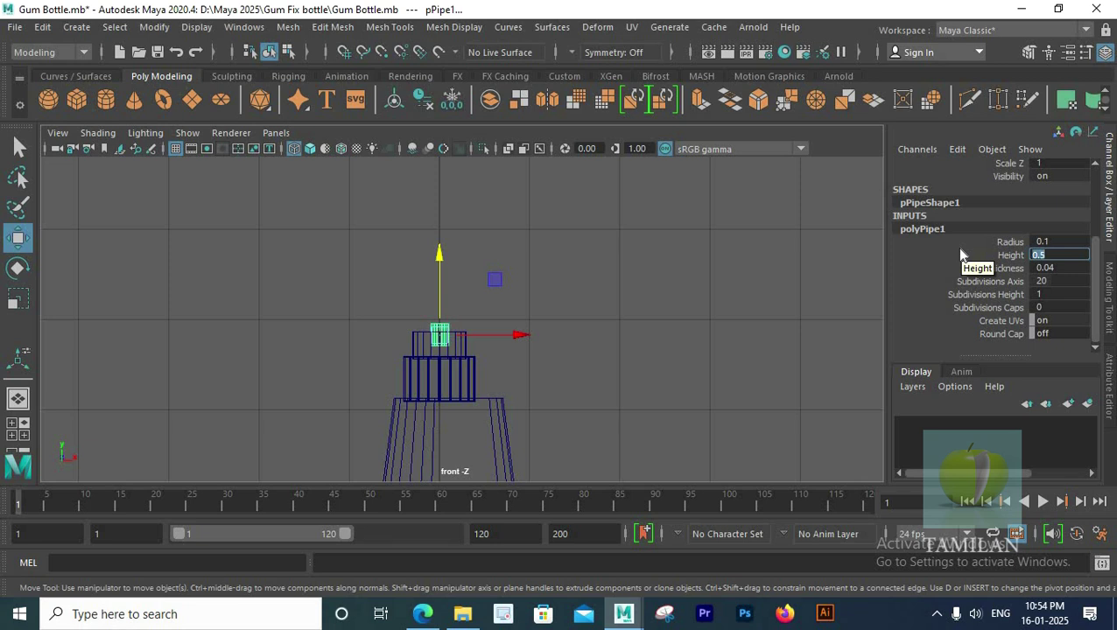
{"action": "left_click", "coordinate": [450, 267]}
{"action": "key", "text": "ctrl+z"}
Raise the pipe to Y 7.088 and scale its top vertices to about 0.49 to taper it into a nozzle.
{"action": "left_click_drag", "start_coordinate": [440, 246], "coordinate": [438, 231]}
{"action": "scroll", "coordinate": [385, 273], "scroll_direction": "up", "scroll_amount": 5}
{"action": "right_click_drag", "start_coordinate": [408, 280], "coordinate": [323, 166]}
{"action": "left_click_drag", "start_coordinate": [358, 214], "coordinate": [464, 280]}
{"action": "key", "text": "r"}
{"action": "left_click_drag", "start_coordinate": [411, 251], "coordinate": [396, 249]}
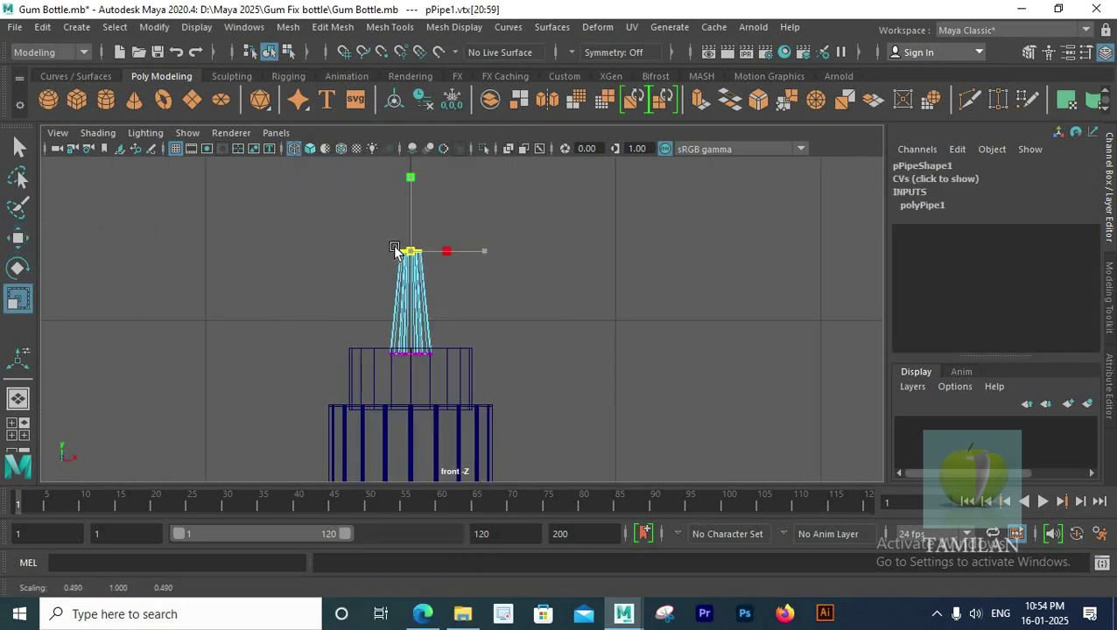
Shift the nozzle's bottom vertices vertically to seat its base on the small cylinder, and return to object mode.
{"action": "key", "text": "space"}
{"action": "key", "text": "space"}
{"action": "key", "text": "space"}
{"action": "key", "text": "space"}
{"action": "scroll", "coordinate": [329, 402], "scroll_direction": "up", "scroll_amount": 5}
{"action": "left_click_drag", "start_coordinate": [293, 411], "coordinate": [416, 371]}
{"action": "scroll", "coordinate": [398, 364], "scroll_direction": "up", "scroll_amount": 3}
{"action": "key", "text": "w"}
{"action": "left_click_drag", "start_coordinate": [287, 350], "coordinate": [286, 329]}
{"action": "key", "text": "space"}
{"action": "key", "text": "space"}
{"action": "right_click_drag", "start_coordinate": [558, 232], "coordinate": [604, 194]}
{"action": "left_click", "coordinate": [587, 245]}
Bevel the rim edge loop of the small cylinder below the nozzle.
{"action": "scroll", "coordinate": [524, 340], "scroll_direction": "down", "scroll_amount": 5}
{"action": "scroll", "coordinate": [524, 340], "scroll_direction": "up", "scroll_amount": 5}
{"action": "left_click", "coordinate": [510, 215]}
{"action": "scroll", "coordinate": [449, 328], "scroll_direction": "up", "scroll_amount": 4}
{"action": "right_click_drag", "start_coordinate": [452, 329], "coordinate": [530, 324], "text": "alt"}
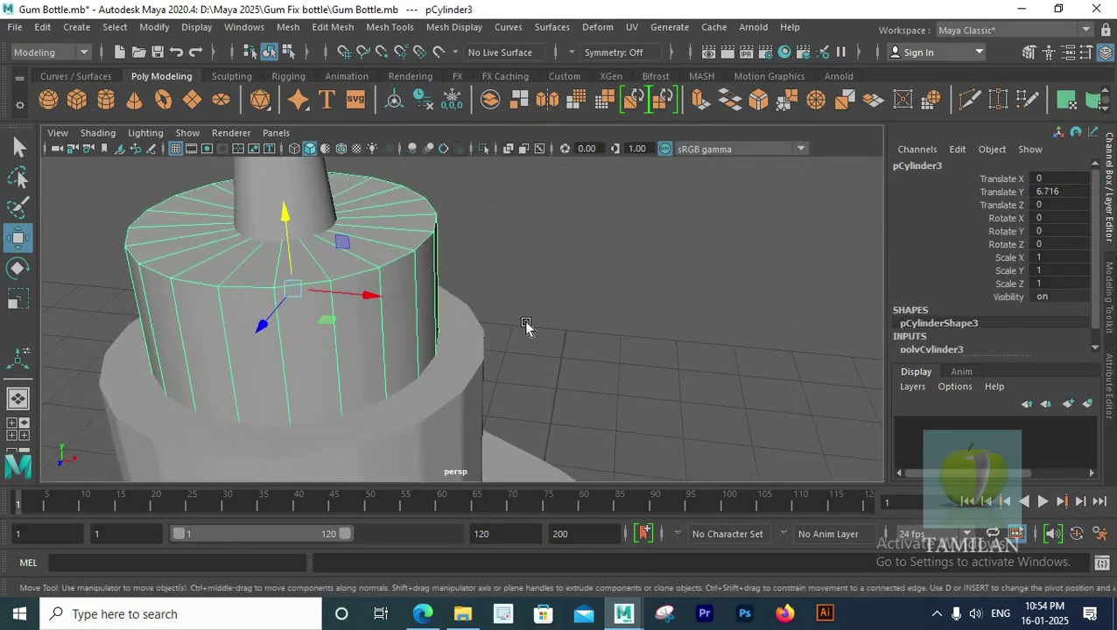
{"action": "middle_click_drag", "start_coordinate": [363, 293], "coordinate": [505, 288], "text": "alt"}
{"action": "right_click_drag", "start_coordinate": [529, 266], "coordinate": [530, 118]}
{"action": "double_click", "coordinate": [527, 266]}
{"action": "left_click", "coordinate": [333, 27]}
{"action": "left_click", "coordinate": [519, 81]}
{"action": "left_click", "coordinate": [902, 504]}
{"action": "left_click", "coordinate": [1052, 492]}
Return the small cylinder to object mode, clear the selection and save the scene.
{"action": "right_click_drag", "start_coordinate": [543, 254], "coordinate": [604, 142]}
{"action": "left_click", "coordinate": [648, 368]}
{"action": "scroll", "coordinate": [400, 292], "scroll_direction": "down", "scroll_amount": 4}
{"action": "left_click_drag", "start_coordinate": [400, 293], "coordinate": [403, 343], "text": "alt"}
{"action": "middle_click_drag", "start_coordinate": [476, 401], "coordinate": [526, 307], "text": "alt"}
{"action": "key", "text": "ctrl+s"}
Select the nozzle pipe and open its radius value for editing.
{"action": "scroll", "coordinate": [525, 306], "scroll_direction": "down", "scroll_amount": 6}
{"action": "left_click_drag", "start_coordinate": [492, 429], "coordinate": [487, 376], "text": "alt"}
{"action": "middle_click_drag", "start_coordinate": [487, 376], "coordinate": [484, 249], "text": "alt"}
{"action": "left_click_drag", "start_coordinate": [483, 250], "coordinate": [477, 306], "text": "alt"}
{"action": "middle_click_drag", "start_coordinate": [461, 196], "coordinate": [463, 206], "text": "alt"}
{"action": "left_click", "coordinate": [462, 213]}
{"action": "left_click", "coordinate": [941, 344]}
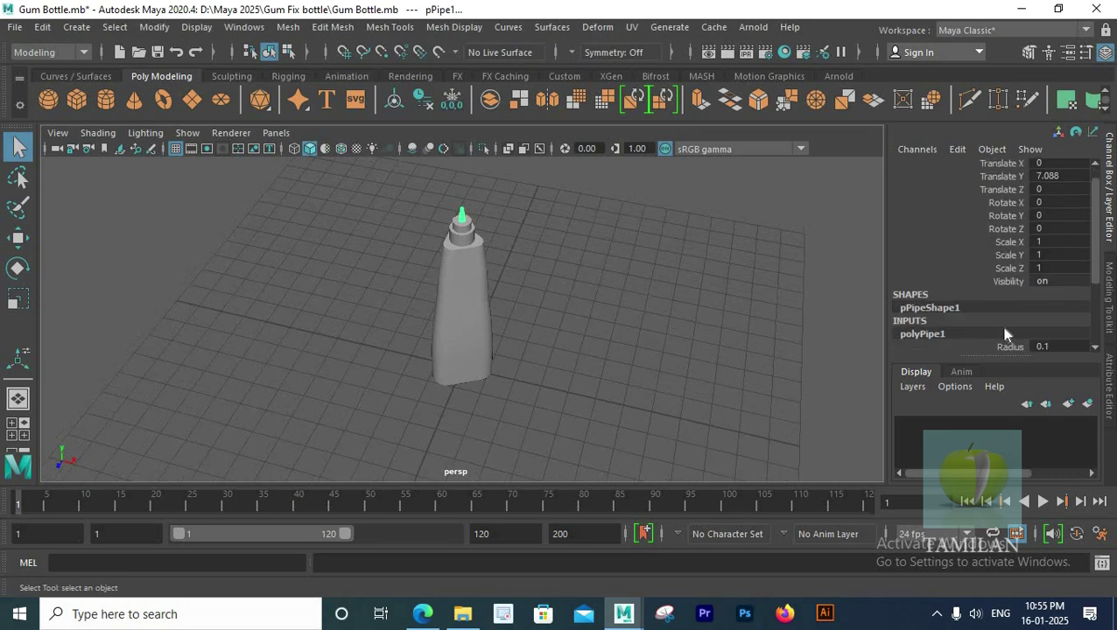
{"action": "scroll", "coordinate": [1007, 335], "scroll_direction": "down", "scroll_amount": 3}
{"action": "left_click", "coordinate": [1058, 241]}
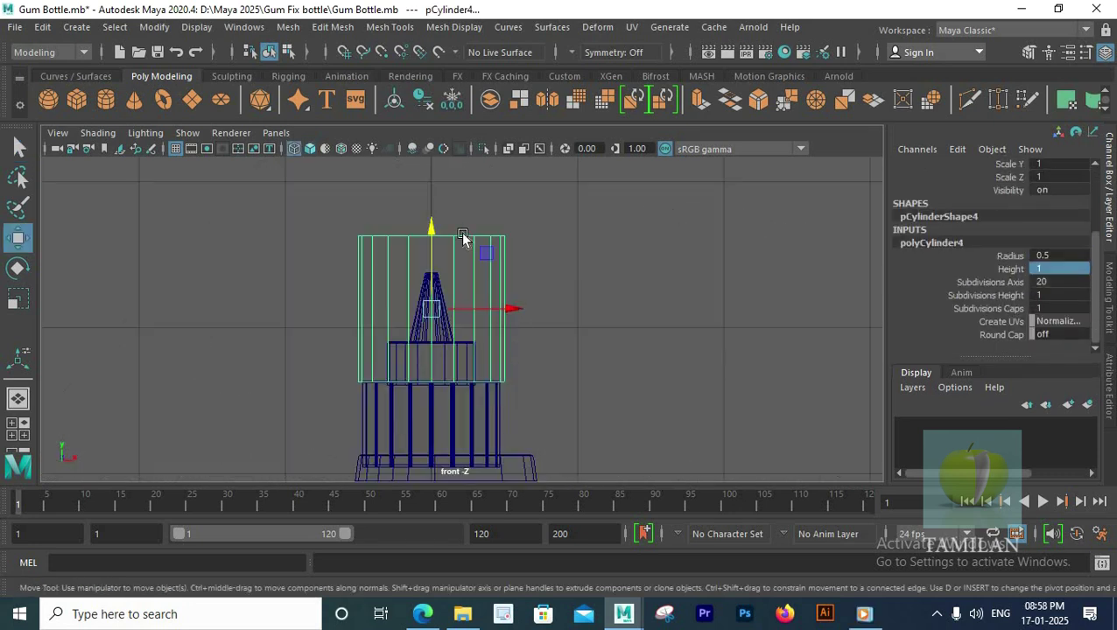
Scale the top vertices of the cap cylinder to about 0.348 to form a tapered cone over the nozzle.
{"action": "right_click_drag", "start_coordinate": [459, 162], "coordinate": [382, 162]}
{"action": "left_click_drag", "start_coordinate": [526, 219], "coordinate": [350, 253]}
{"action": "key", "text": "r"}
{"action": "left_click_drag", "start_coordinate": [431, 236], "coordinate": [361, 238]}
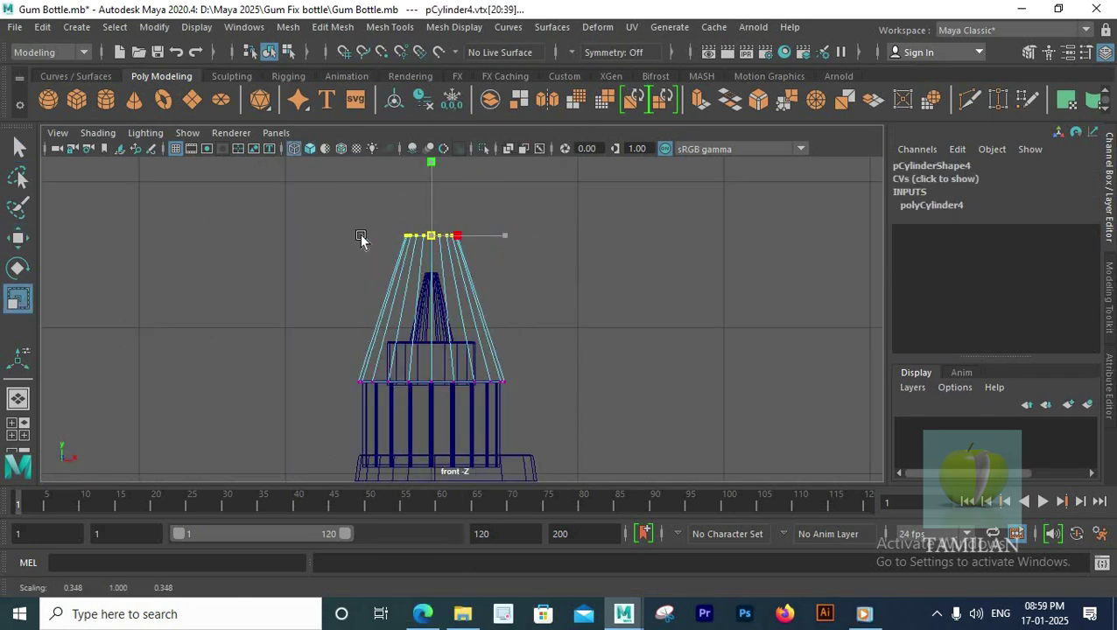
Insert an edge loop near the cap's base and scale it outward to form a straight-sided rim.
{"action": "scroll", "coordinate": [544, 271], "scroll_direction": "up", "scroll_amount": 1}
{"action": "right_click_drag", "start_coordinate": [467, 229], "coordinate": [536, 140]}
{"action": "right_click_drag", "start_coordinate": [470, 250], "coordinate": [394, 204], "text": "shift"}
{"action": "left_click_drag", "start_coordinate": [371, 344], "coordinate": [439, 353]}
{"action": "left_click", "coordinate": [373, 348]}
{"action": "key", "text": "r"}
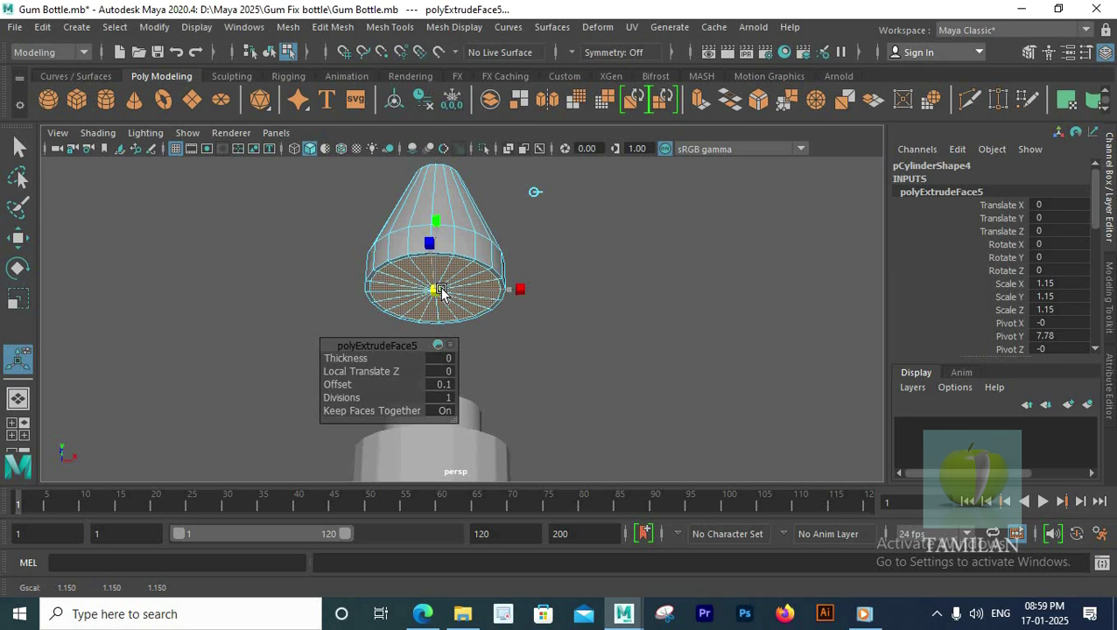
Extrude the cap's inset bottom faces upward inside to the top of the straight rim.
{"action": "left_click_drag", "start_coordinate": [442, 293], "coordinate": [516, 379], "text": "alt"}
{"action": "key", "text": "space"}
{"action": "key", "text": "space"}
{"action": "key", "text": "ctrl+e"}
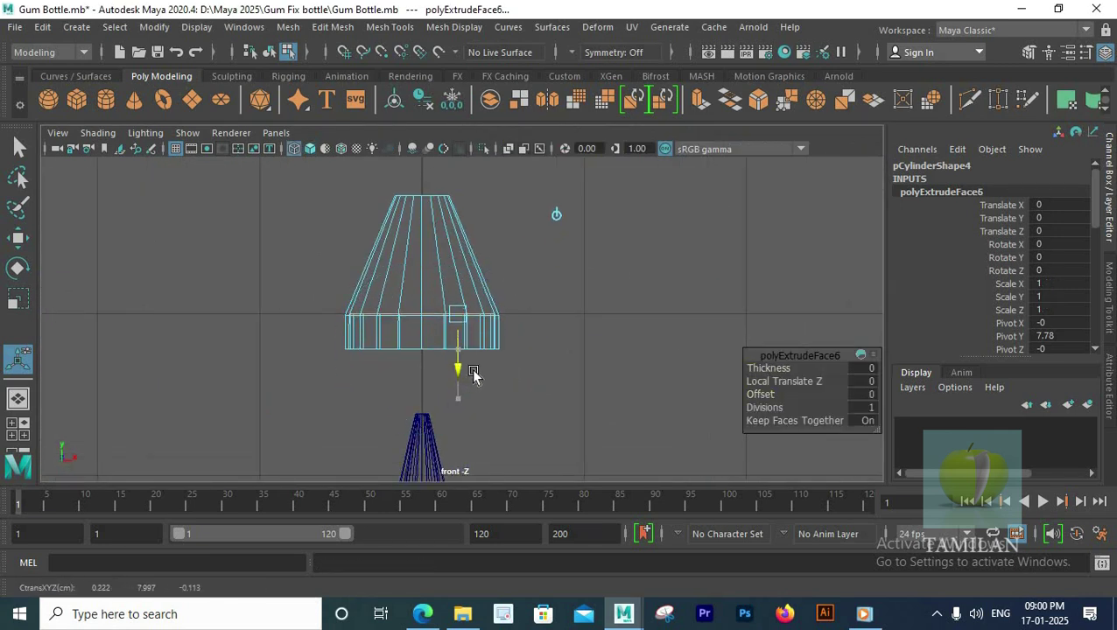
Extrude the inner faces up through the tapered section by a local Z of -0.709 and scale them to follow the taper.
{"action": "key", "text": "ctrl+e"}
{"action": "left_click_drag", "start_coordinate": [530, 231], "coordinate": [531, 232]}
{"action": "middle_click_drag", "start_coordinate": [524, 296], "coordinate": [533, 380], "text": "alt"}
{"action": "left_click", "coordinate": [467, 356]}
{"action": "left_click_drag", "start_coordinate": [468, 284], "coordinate": [416, 298]}
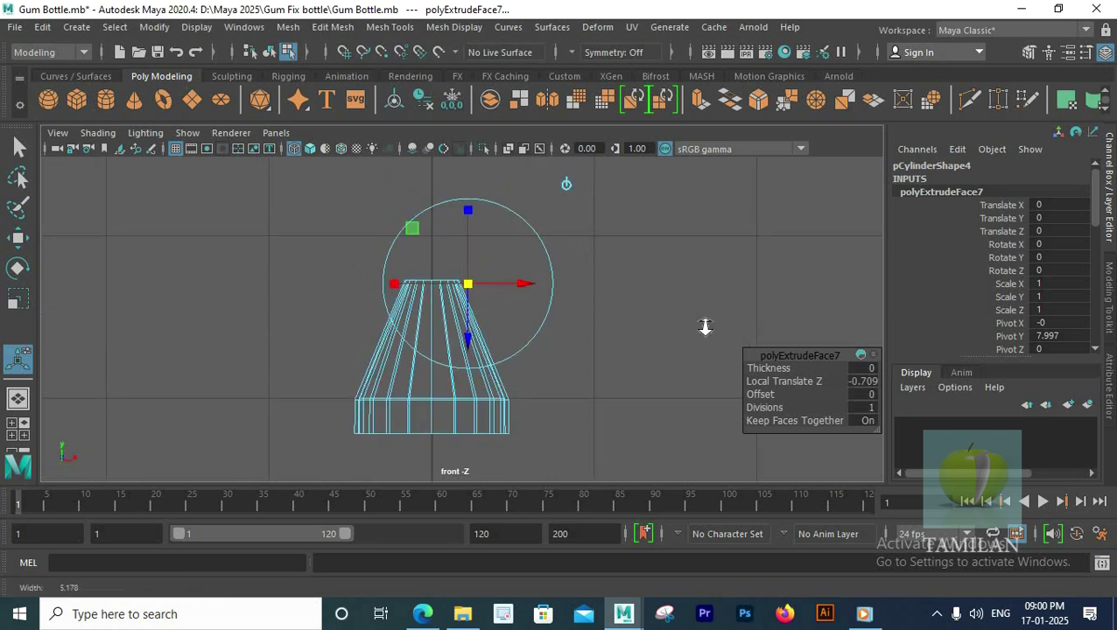
Extrude the cap's inner top faces slightly once more and return to object mode.
{"action": "right_click_drag", "start_coordinate": [645, 327], "coordinate": [740, 332], "text": "alt"}
{"action": "middle_click_drag", "start_coordinate": [372, 191], "coordinate": [419, 347], "text": "alt"}
{"action": "key", "text": "ctrl+e"}
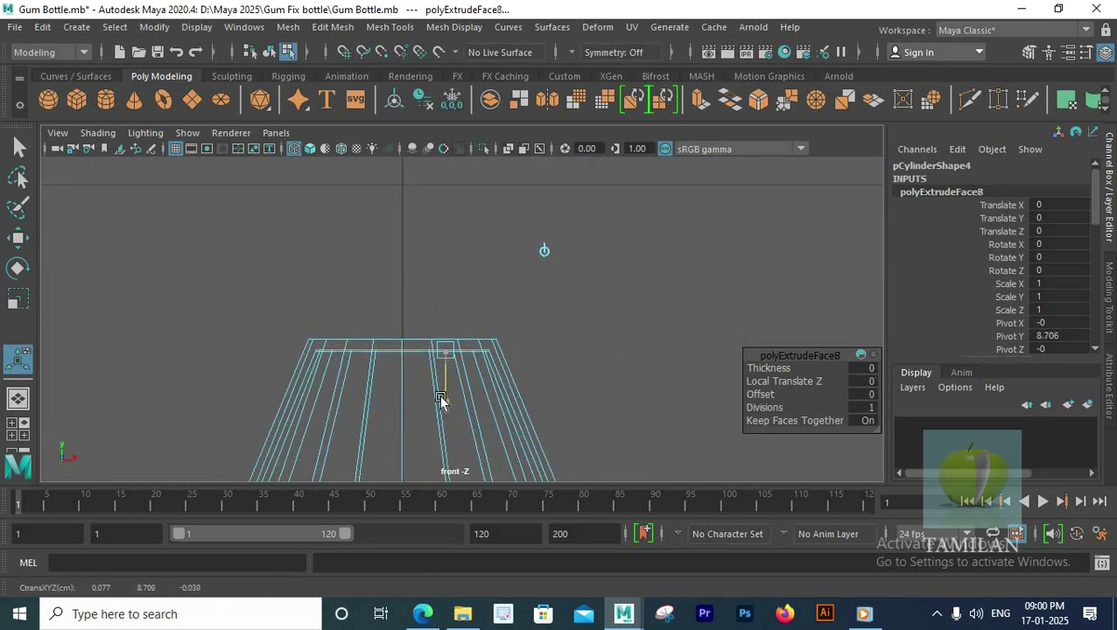
{"action": "left_click_drag", "start_coordinate": [440, 399], "coordinate": [440, 399]}
{"action": "key", "text": "space"}
{"action": "key", "text": "space"}
{"action": "right_click_drag", "start_coordinate": [375, 269], "coordinate": [495, 227]}
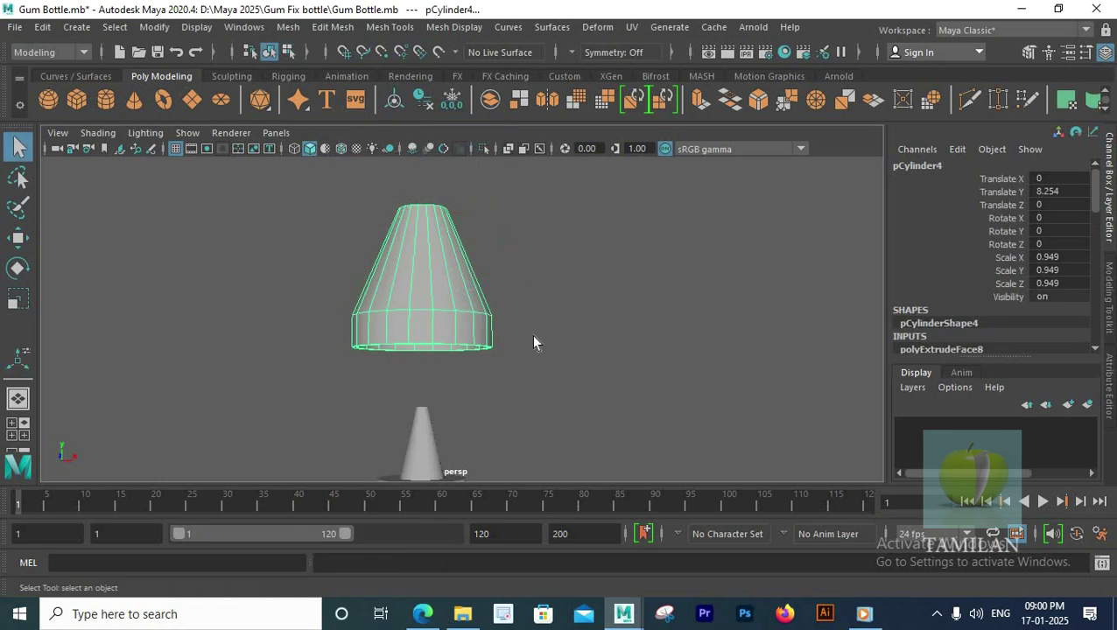
Clear the cap selection and save the scene.
{"action": "left_click", "coordinate": [533, 336]}
{"action": "scroll", "coordinate": [525, 337], "scroll_direction": "up", "scroll_amount": 4}
{"action": "left_click_drag", "start_coordinate": [490, 306], "coordinate": [377, 384], "text": "alt"}
{"action": "left_click", "coordinate": [376, 380]}
{"action": "scroll", "coordinate": [428, 325], "scroll_direction": "down", "scroll_amount": 2}
{"action": "key", "text": "ctrl+s"}
{"action": "left_click_drag", "start_coordinate": [482, 416], "coordinate": [528, 361], "text": "alt"}
Insert two edge loops on the cap, just above and just below the corner between taper and straight rim.
{"action": "right_click_drag", "start_coordinate": [435, 254], "coordinate": [387, 203]}
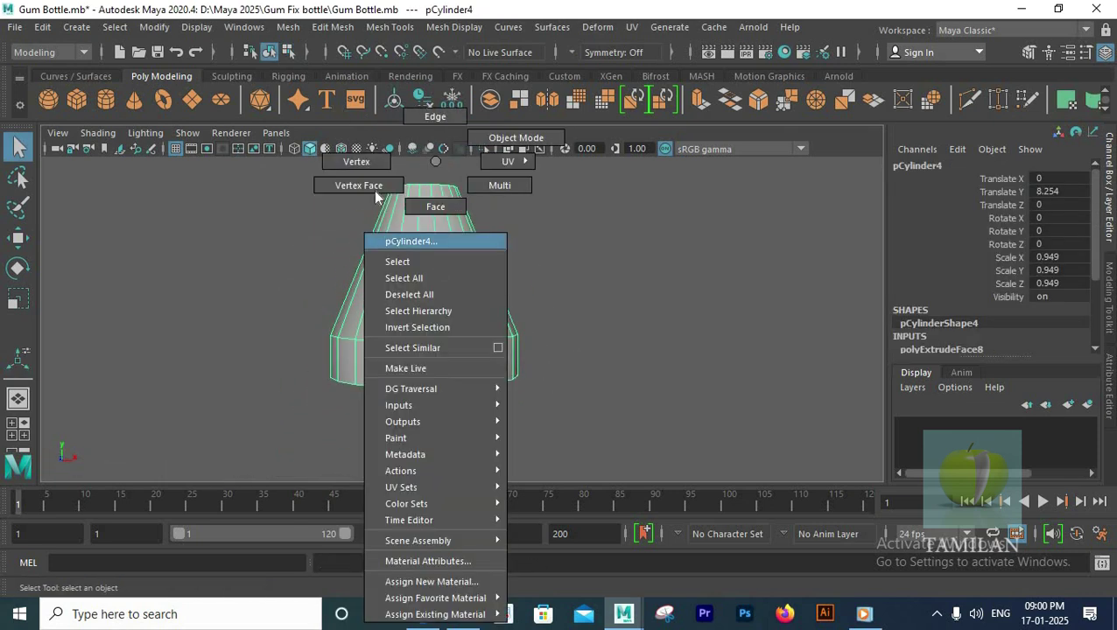
{"action": "right_click_drag", "start_coordinate": [473, 138], "coordinate": [435, 116]}
{"action": "left_click", "coordinate": [386, 333]}
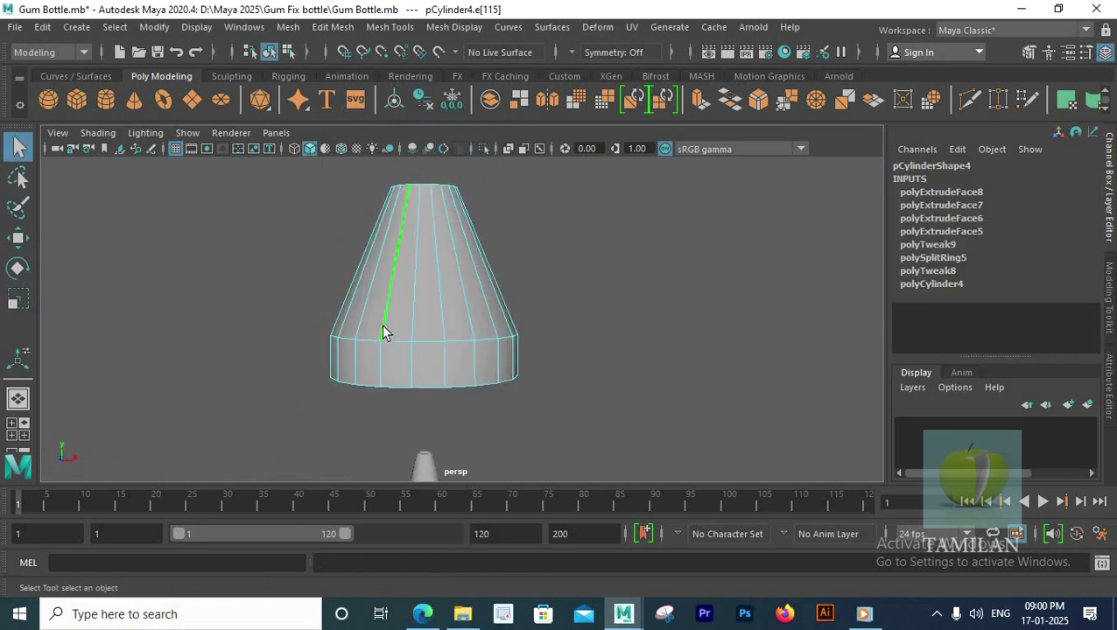
{"action": "right_click", "coordinate": [395, 296], "text": "shift"}
{"action": "right_click_drag", "start_coordinate": [395, 292], "coordinate": [480, 140]}
{"action": "right_click_drag", "start_coordinate": [412, 254], "coordinate": [354, 198], "text": "shift"}
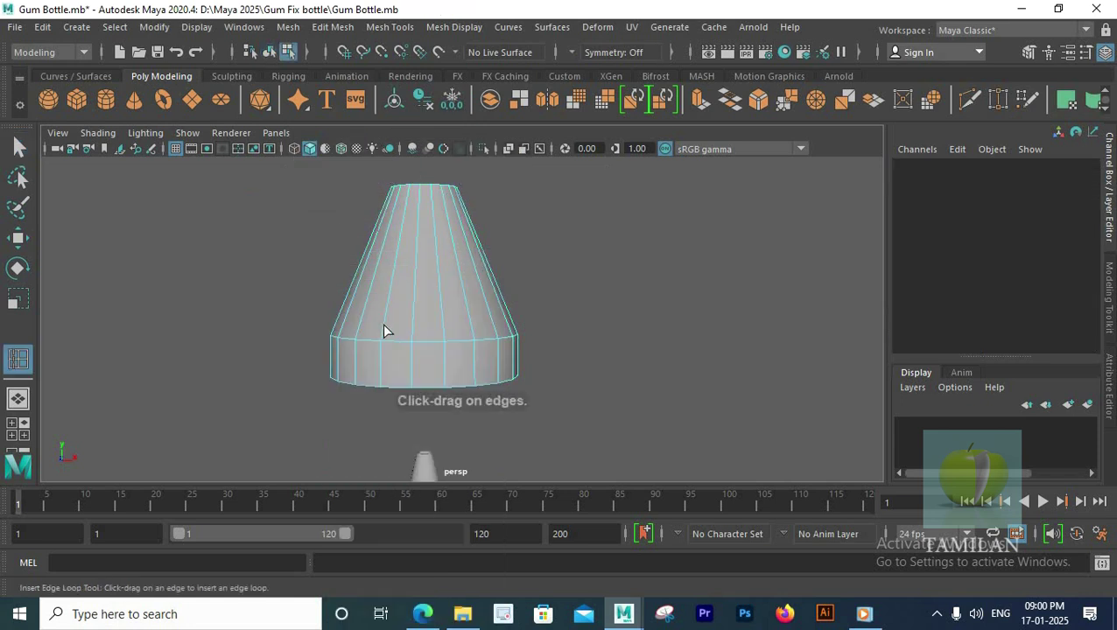
{"action": "left_click_drag", "start_coordinate": [386, 330], "coordinate": [383, 332]}
{"action": "left_click", "coordinate": [383, 333]}
{"action": "left_click", "coordinate": [382, 348]}
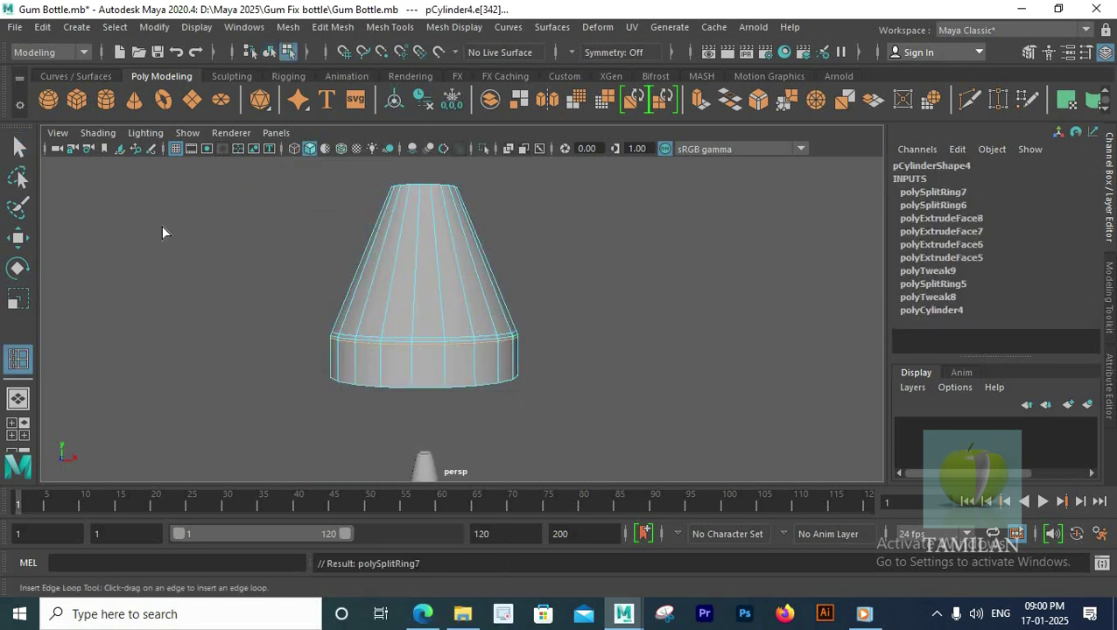
Preview the cap in smooth display and switch it back to the unsmoothed display.
{"action": "key", "text": "q"}
{"action": "right_click_drag", "start_coordinate": [401, 256], "coordinate": [477, 140]}
{"action": "key", "text": "3"}
{"action": "left_click", "coordinate": [317, 249]}
{"action": "left_click", "coordinate": [410, 260]}
{"action": "key", "text": "1"}
Insert a supporting edge loop around the cap's side, just below its flat top.
{"action": "left_click_drag", "start_coordinate": [477, 287], "coordinate": [442, 299], "text": "alt"}
{"action": "scroll", "coordinate": [451, 312], "scroll_direction": "up", "scroll_amount": 5}
{"action": "right_click_drag", "start_coordinate": [445, 302], "coordinate": [393, 189], "text": "shift"}
{"action": "left_click", "coordinate": [459, 316]}
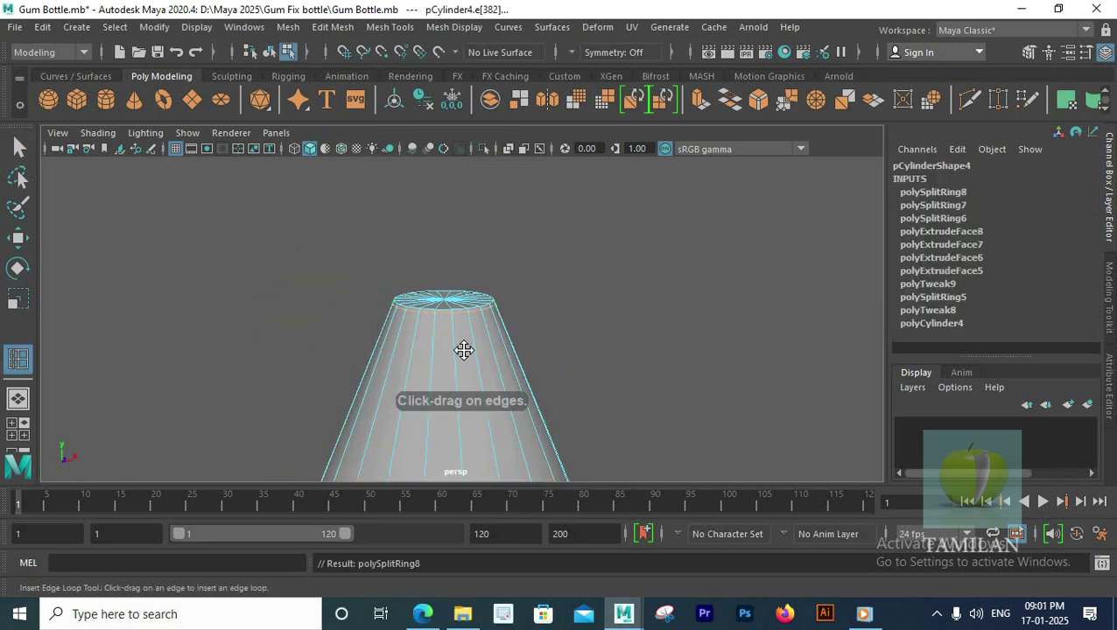
Insert supporting edge loops around the cap's bottom opening and the corner of its inner wall.
{"action": "left_click_drag", "start_coordinate": [467, 369], "coordinate": [461, 272], "text": "alt"}
{"action": "scroll", "coordinate": [461, 272], "scroll_direction": "up", "scroll_amount": 5}
{"action": "right_click_drag", "start_coordinate": [461, 271], "coordinate": [370, 435], "text": "alt"}
{"action": "left_click_drag", "start_coordinate": [448, 315], "coordinate": [322, 386], "text": "alt"}
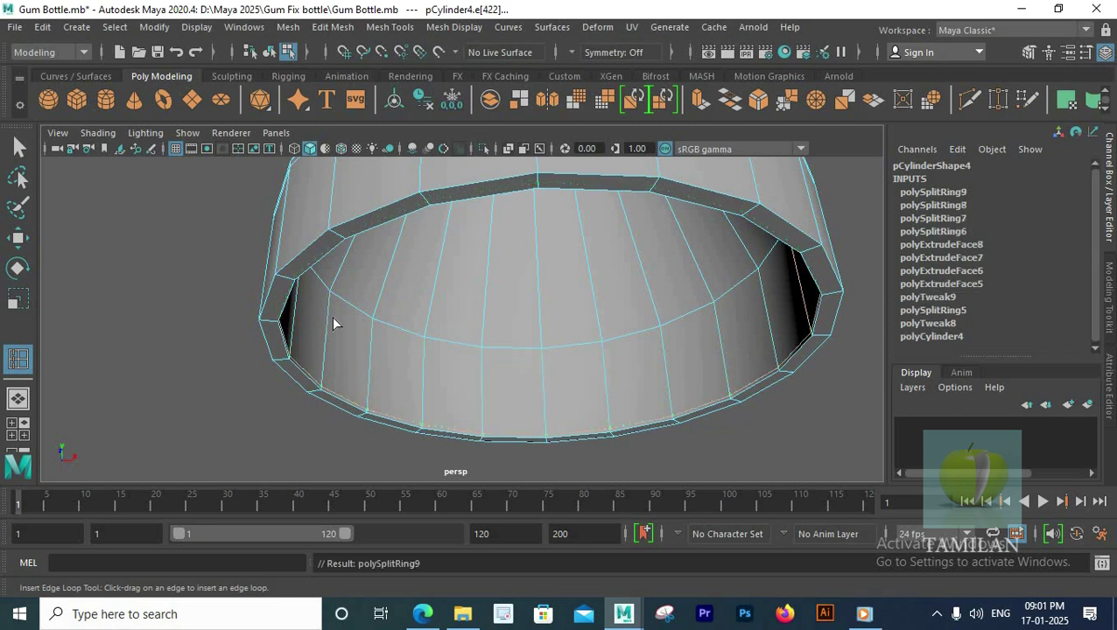
{"action": "left_click_drag", "start_coordinate": [330, 296], "coordinate": [329, 295]}
{"action": "left_click_drag", "start_coordinate": [329, 295], "coordinate": [297, 318], "text": "alt"}
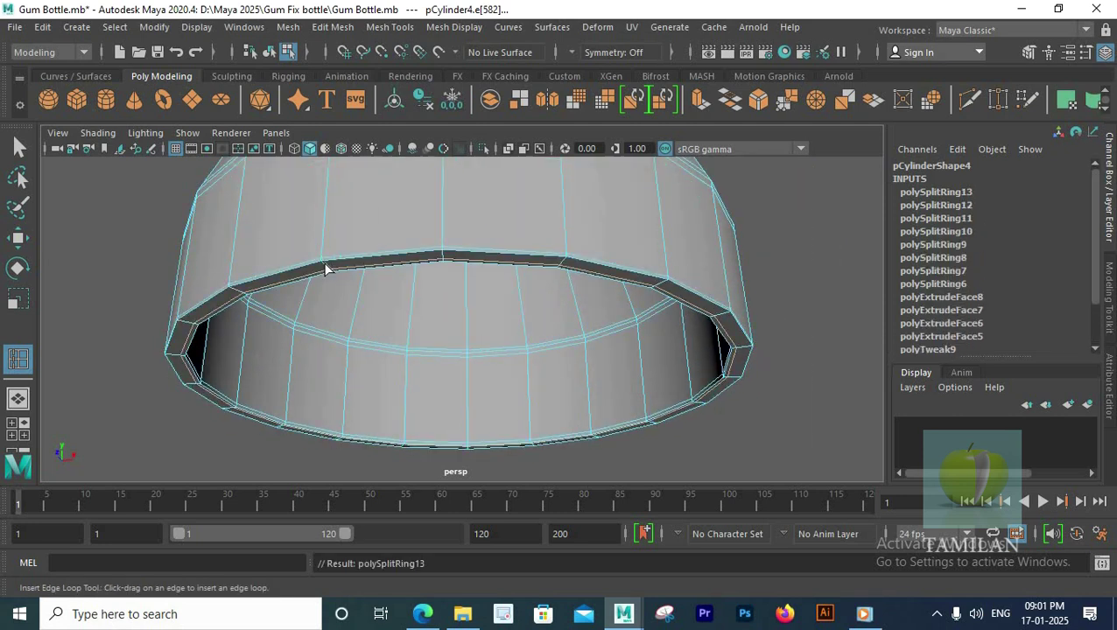
Insert the remaining supporting edge loops at the cap's lip and inner top, and return to object mode.
{"action": "left_click_drag", "start_coordinate": [457, 298], "coordinate": [372, 367], "text": "alt"}
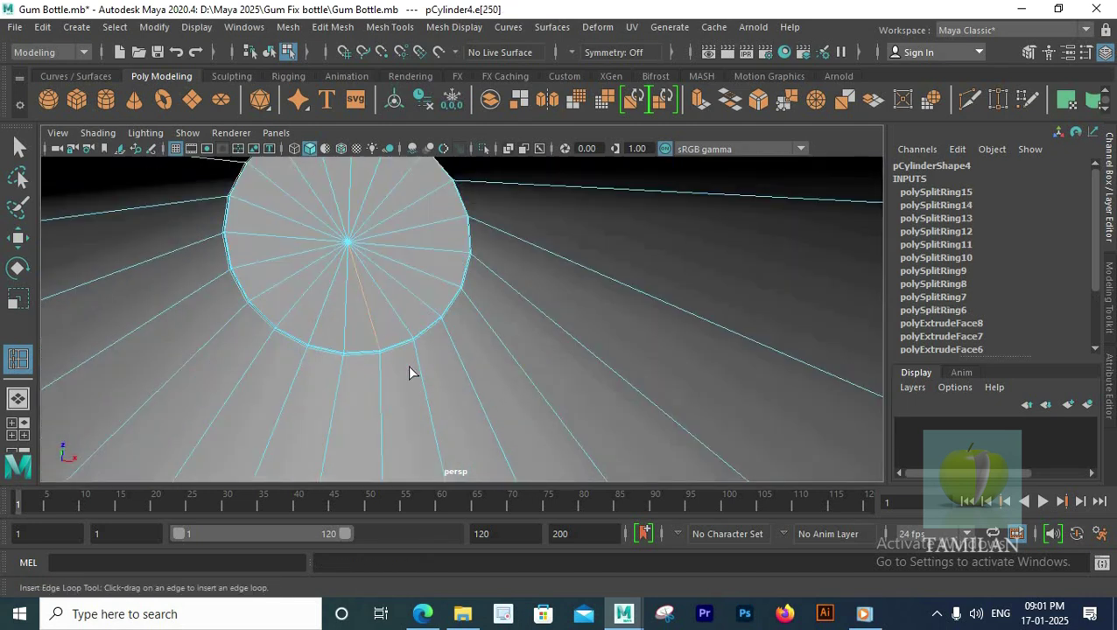
{"action": "scroll", "coordinate": [410, 254], "scroll_direction": "down", "scroll_amount": 8}
{"action": "left_click_drag", "start_coordinate": [410, 254], "coordinate": [490, 304], "text": "alt"}
{"action": "right_click_drag", "start_coordinate": [450, 299], "coordinate": [542, 140]}
{"action": "left_click", "coordinate": [512, 296]}
{"action": "scroll", "coordinate": [516, 299], "scroll_direction": "down", "scroll_amount": 5}
{"action": "left_click_drag", "start_coordinate": [516, 300], "coordinate": [490, 280], "text": "alt"}
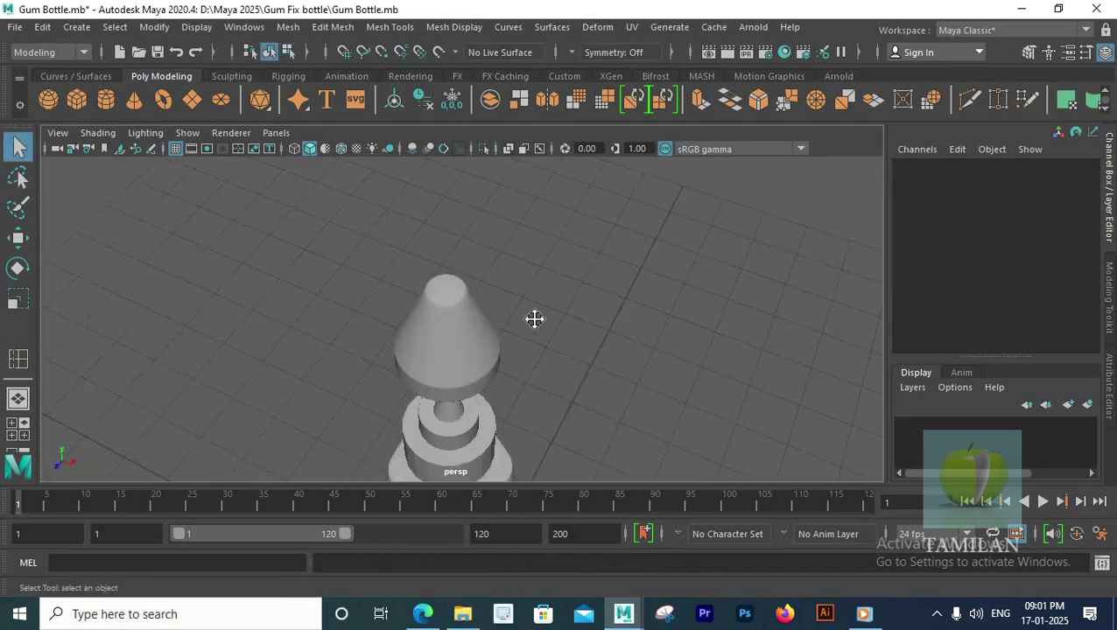
Lower the cap over the nozzle onto the ribbed neck at about Y 7.154 and deselect it.
{"action": "left_click", "coordinate": [405, 337]}
{"action": "key", "text": "space"}
{"action": "key", "text": "space"}
{"action": "scroll", "coordinate": [396, 374], "scroll_direction": "down", "scroll_amount": 10}
{"action": "key", "text": "w"}
{"action": "scroll", "coordinate": [464, 304], "scroll_direction": "up", "scroll_amount": 1}
{"action": "middle_click_drag", "start_coordinate": [464, 303], "coordinate": [465, 255], "text": "alt"}
{"action": "left_click_drag", "start_coordinate": [448, 230], "coordinate": [452, 318]}
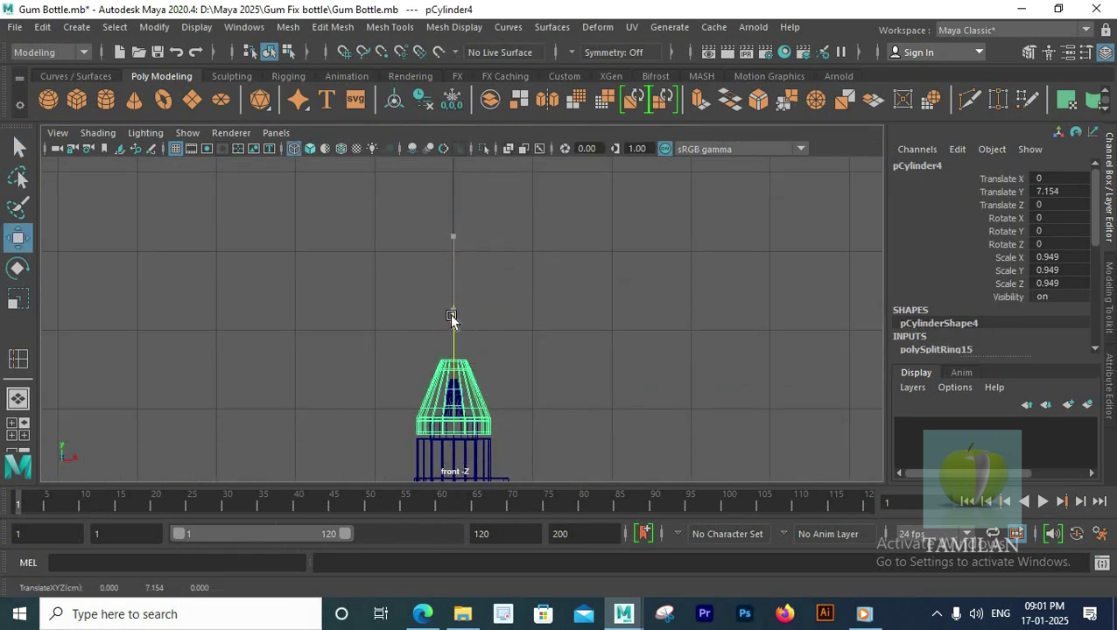
{"action": "left_click", "coordinate": [621, 221]}
Examine the assembled bottle and its cap in the perspective and front views.
{"action": "left_click_drag", "start_coordinate": [623, 224], "coordinate": [644, 118]}
{"action": "mouse_move", "coordinate": [632, 262]}
{"action": "left_mouse_down", "text": "alt"}
{"action": "mouse_move", "coordinate": [580, 355]}
{"action": "mouse_move", "coordinate": [472, 372]}
{"action": "left_mouse_up", "text": "alt"}
{"action": "key", "text": "space"}
{"action": "left_click_drag", "start_coordinate": [332, 399], "coordinate": [272, 415]}
{"action": "scroll", "coordinate": [353, 442], "scroll_direction": "down", "scroll_amount": 2}
{"action": "middle_click_drag", "start_coordinate": [353, 444], "coordinate": [364, 283], "text": "alt"}
{"action": "middle_click_drag", "start_coordinate": [668, 429], "coordinate": [661, 304], "text": "alt"}
{"action": "scroll", "coordinate": [661, 304], "scroll_direction": "down", "scroll_amount": 4}
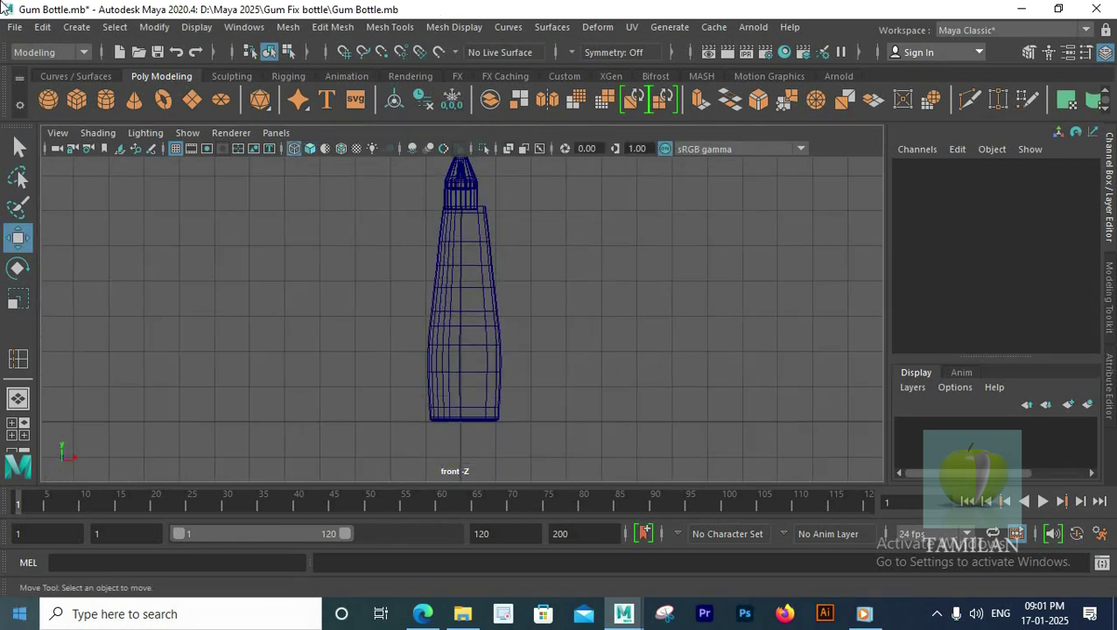
{"action": "left_click", "coordinate": [106, 100]}
{"action": "left_click_drag", "start_coordinate": [464, 334], "coordinate": [475, 266]}
{"action": "key", "text": "ctrl+z"}
{"action": "key", "text": "ctrl+z"}
{"action": "key", "text": "ctrl+z"}
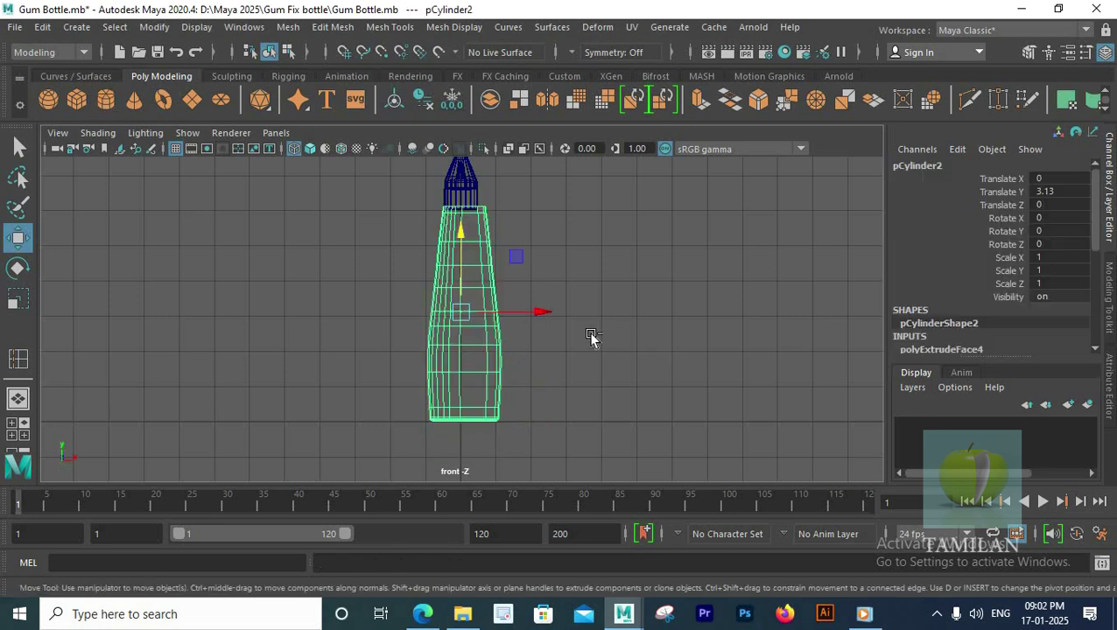
Duplicate the bottle body and scale the copy uniformly to about 0.851.
{"action": "key", "text": "ctrl+d"}
{"action": "key", "text": "e"}
{"action": "key", "text": "r"}
{"action": "left_click_drag", "start_coordinate": [455, 310], "coordinate": [437, 309]}
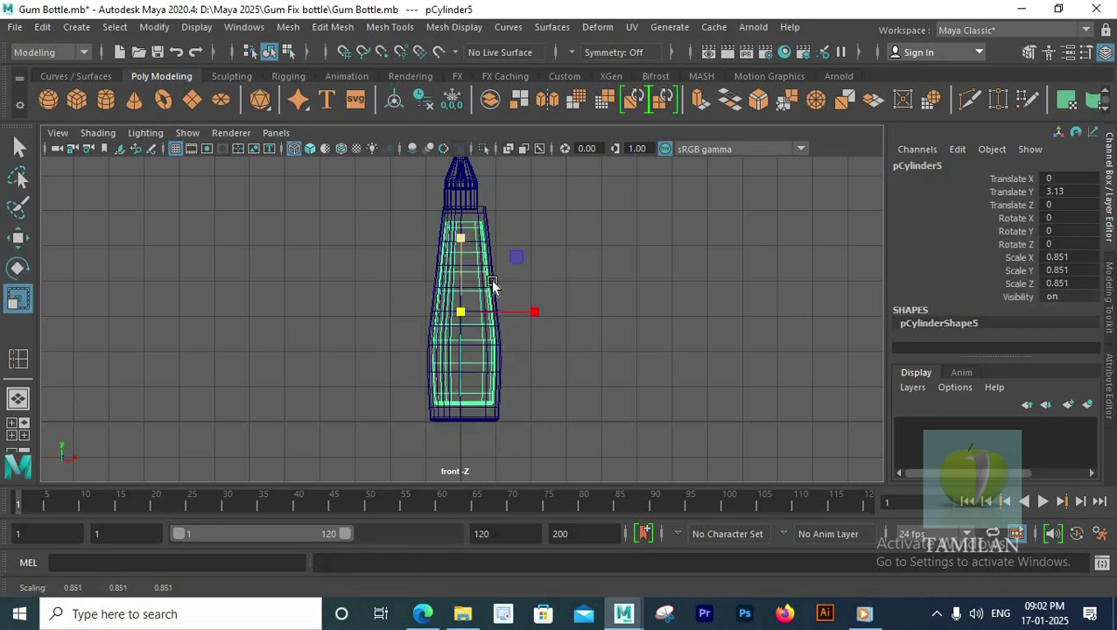
Lower the scaled inner body to about Y 2.801 so it sits near the bottle's base.
{"action": "key", "text": "w"}
{"action": "scroll", "coordinate": [457, 228], "scroll_direction": "up", "scroll_amount": 3}
{"action": "left_click_drag", "start_coordinate": [456, 224], "coordinate": [456, 239]}
{"action": "left_click", "coordinate": [668, 318]}
{"action": "key", "text": "ctrl+z"}
{"action": "middle_click_drag", "start_coordinate": [615, 301], "coordinate": [604, 282], "text": "alt"}
{"action": "scroll", "coordinate": [590, 269], "scroll_direction": "down", "scroll_amount": 2}
{"action": "left_click_drag", "start_coordinate": [446, 222], "coordinate": [446, 226]}
{"action": "middle_click_drag", "start_coordinate": [509, 234], "coordinate": [505, 258], "text": "alt"}
{"action": "key", "text": "r"}
{"action": "right_click_drag", "start_coordinate": [458, 228], "coordinate": [466, 249]}
{"action": "key", "text": "ctrl+z"}
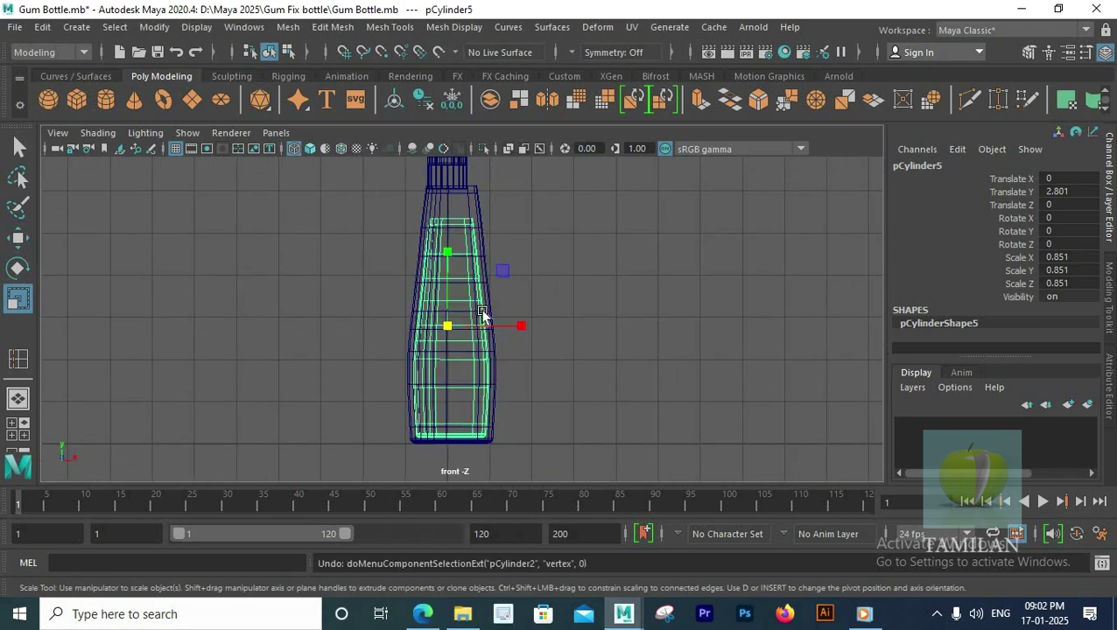
Lower the inner body's top vertices below the bottle's shoulder, adjust their width and return to object mode.
{"action": "middle_click_drag", "start_coordinate": [479, 300], "coordinate": [478, 368], "text": "alt"}
{"action": "right_click_drag", "start_coordinate": [450, 285], "coordinate": [399, 285]}
{"action": "scroll", "coordinate": [495, 289], "scroll_direction": "up", "scroll_amount": 4}
{"action": "left_click_drag", "start_coordinate": [510, 282], "coordinate": [375, 236]}
{"action": "key", "text": "w"}
{"action": "left_click_drag", "start_coordinate": [438, 197], "coordinate": [440, 227]}
{"action": "key", "text": "r"}
{"action": "left_click_drag", "start_coordinate": [439, 286], "coordinate": [446, 280]}
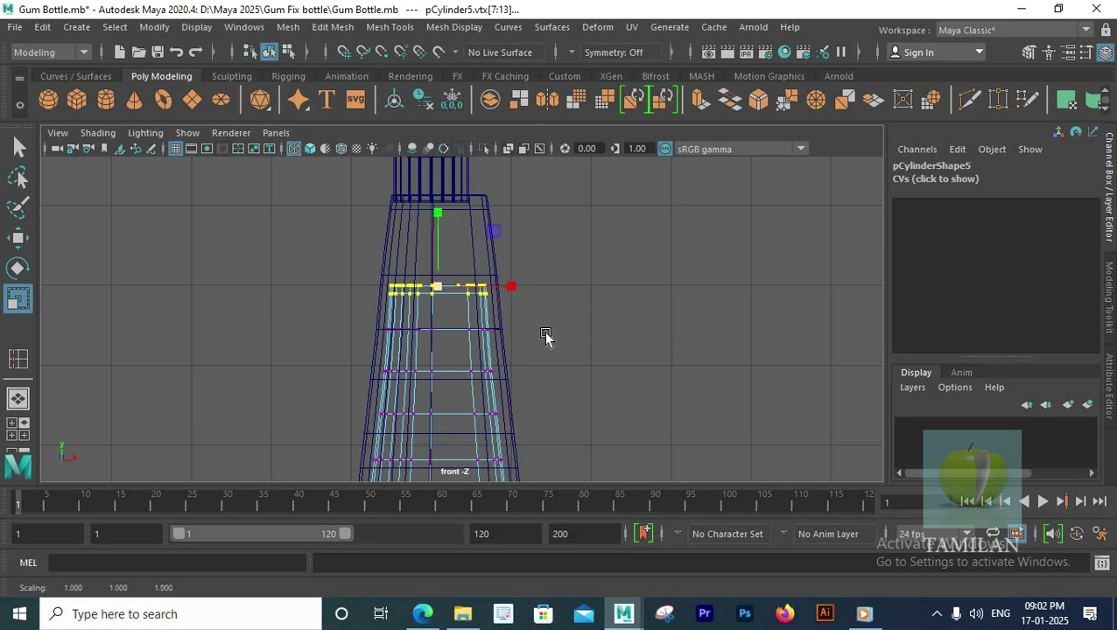
{"action": "scroll", "coordinate": [625, 331], "scroll_direction": "down", "scroll_amount": 3}
{"action": "middle_click_drag", "start_coordinate": [477, 333], "coordinate": [468, 270], "text": "alt"}
{"action": "right_click_drag", "start_coordinate": [462, 269], "coordinate": [524, 230]}
Examine the bottle with its inner body in the perspective and front views.
{"action": "key", "text": "space"}
{"action": "key", "text": "space"}
{"action": "left_click_drag", "start_coordinate": [490, 337], "coordinate": [443, 352], "text": "alt"}
{"action": "key", "text": "space"}
{"action": "key", "text": "space"}
{"action": "scroll", "coordinate": [651, 234], "scroll_direction": "down", "scroll_amount": 3}
{"action": "key", "text": "space"}
{"action": "key", "text": "space"}
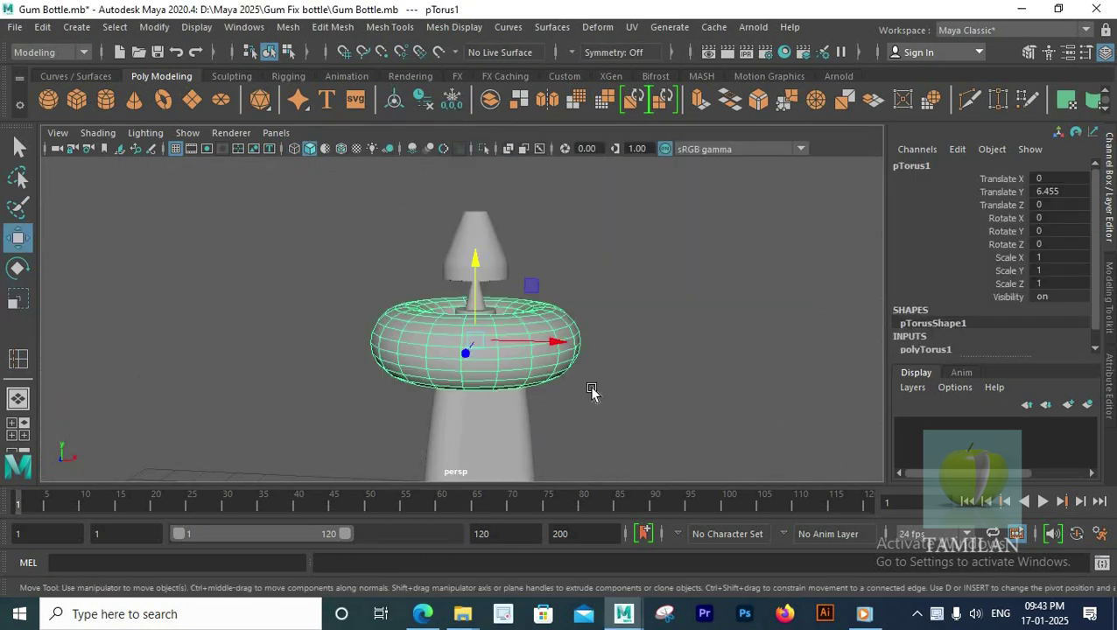
Set the torus's section radius to 0.02 and its radius to 0.3.
{"action": "scroll", "coordinate": [956, 324], "scroll_direction": "down", "scroll_amount": 2}
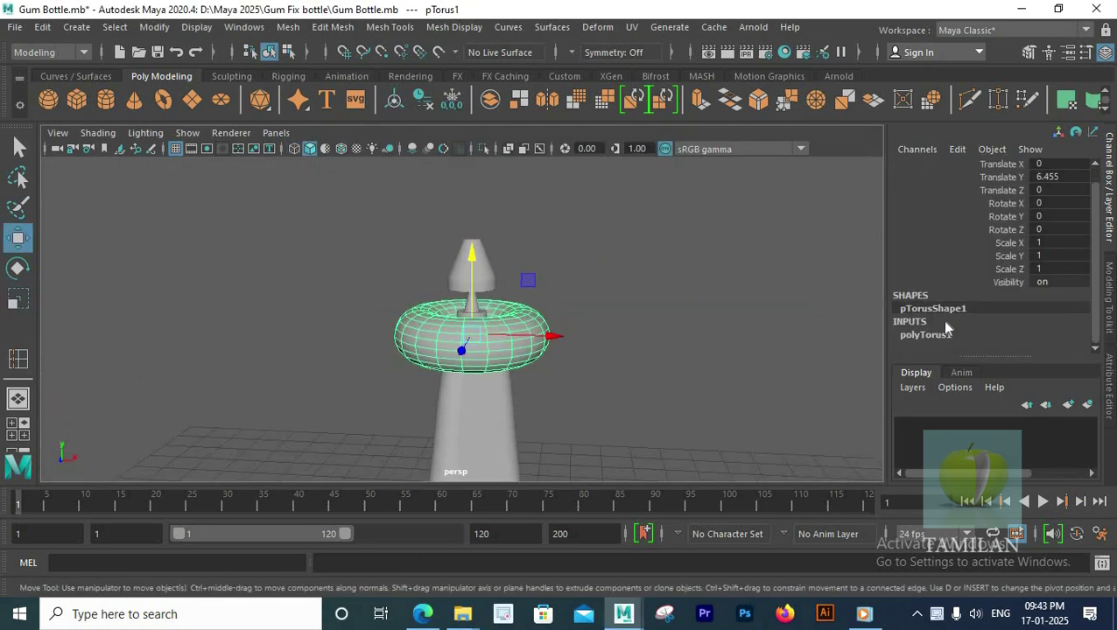
{"action": "left_click", "coordinate": [952, 334]}
{"action": "left_click", "coordinate": [1071, 275]}
{"action": "type", "text": "0.0"}
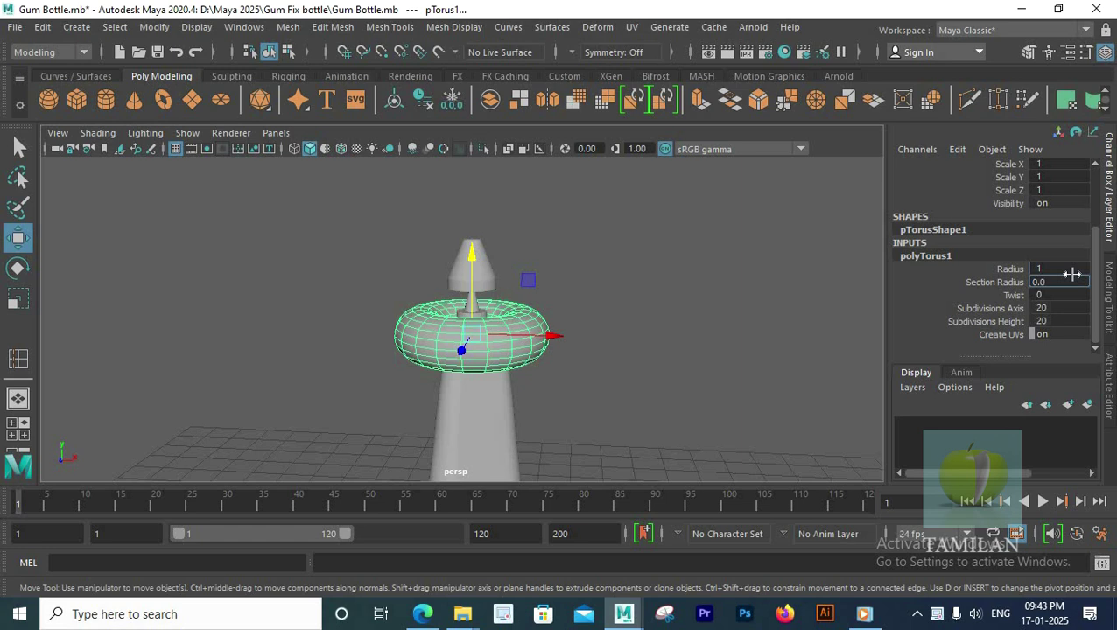
{"action": "type", "text": "2"}
{"action": "key", "text": "Return"}
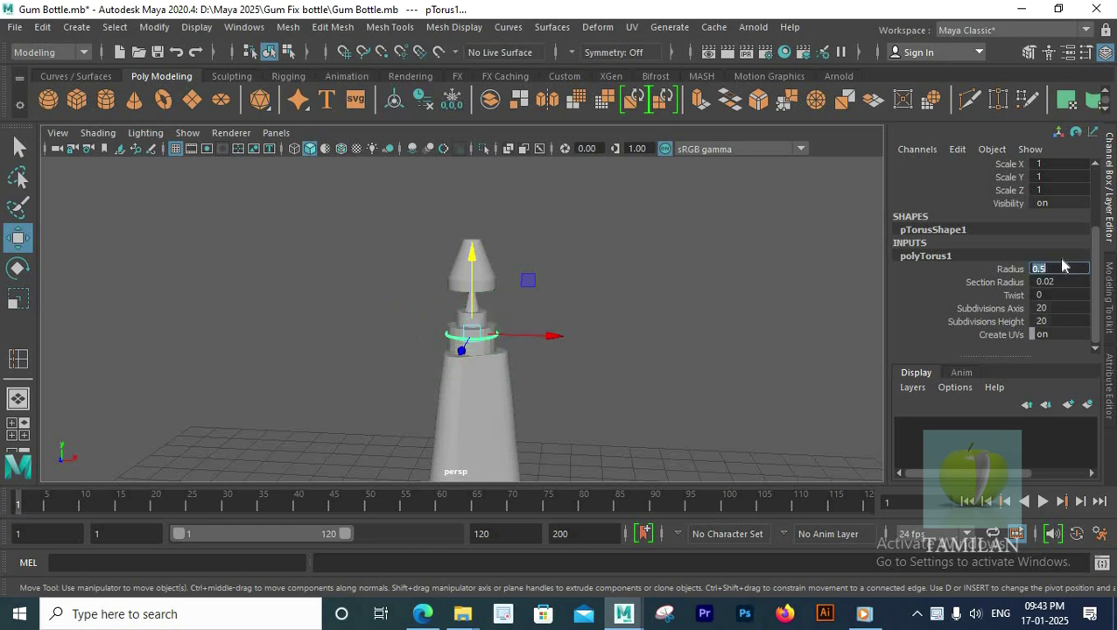
{"action": "scroll", "coordinate": [589, 339], "scroll_direction": "up", "scroll_amount": 5}
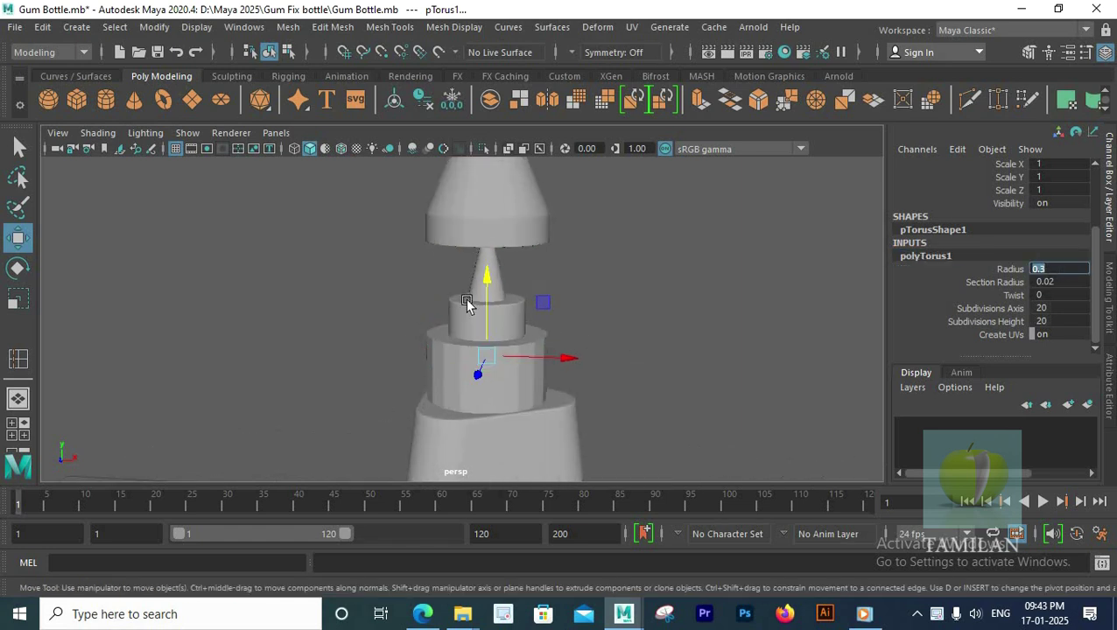
{"action": "key", "text": "Return"}
Raise the torus ring around the upper part of the small cylinder and deselect it.
{"action": "key", "text": "space"}
{"action": "key", "text": "space"}
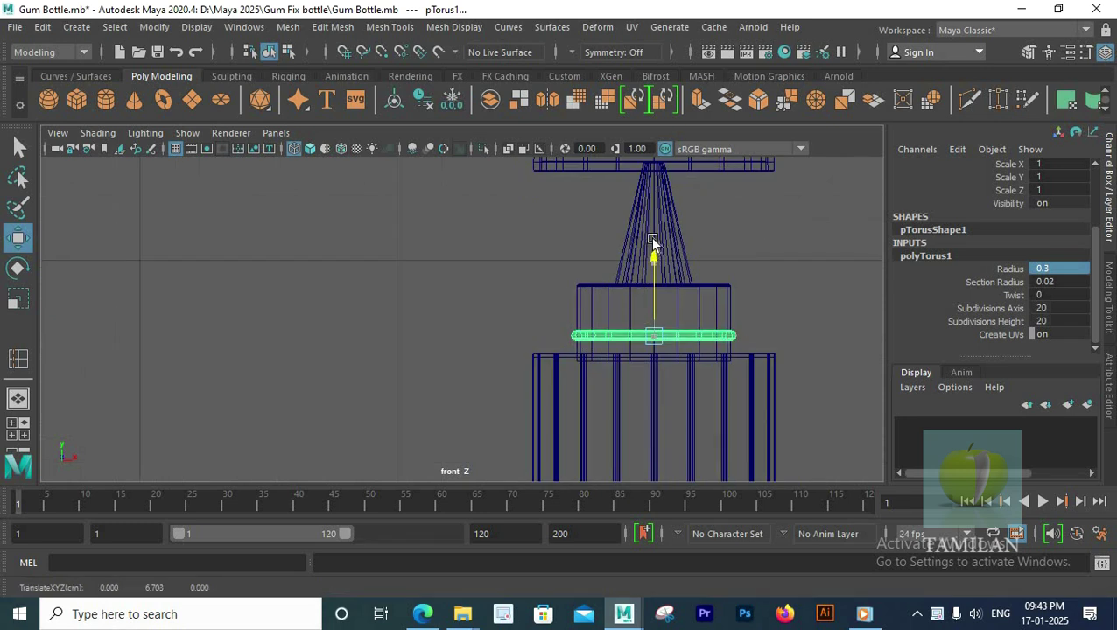
{"action": "key", "text": "space"}
{"action": "key", "text": "space"}
{"action": "key", "text": "q"}
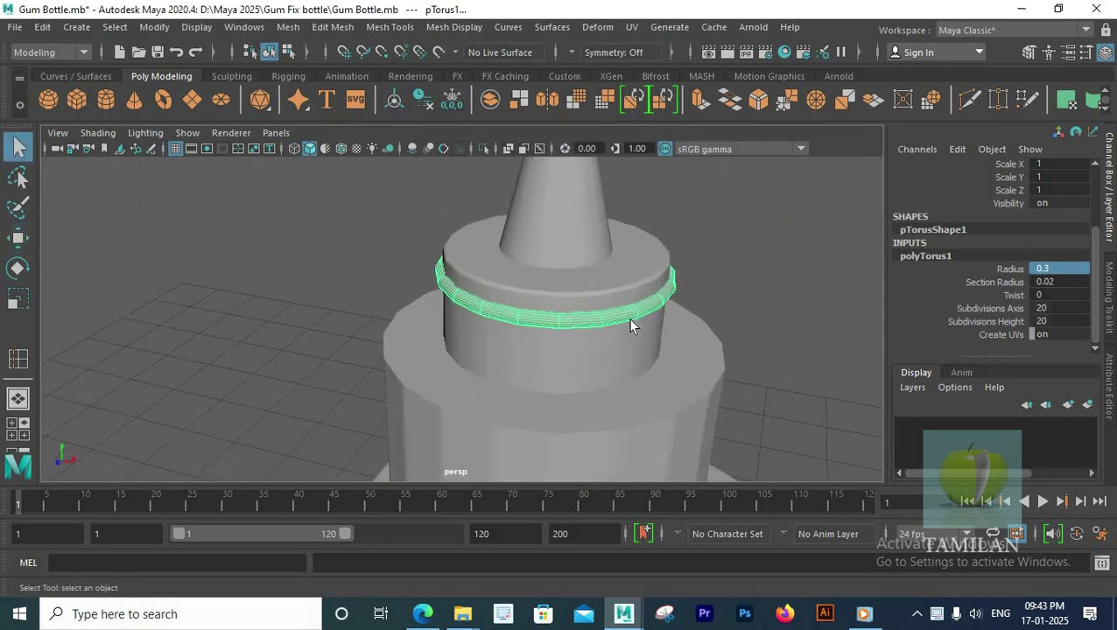
{"action": "left_click", "coordinate": [733, 317]}
{"action": "scroll", "coordinate": [731, 315], "scroll_direction": "down", "scroll_amount": 1}
Duplicate the ring, lower the copy to about Y 6.735 below the first one and deselect it.
{"action": "left_click", "coordinate": [507, 315]}
{"action": "key", "text": "space"}
{"action": "key", "text": "space"}
{"action": "scroll", "coordinate": [560, 328], "scroll_direction": "up", "scroll_amount": 5}
{"action": "key", "text": "ctrl+d"}
{"action": "key", "text": "w"}
{"action": "middle_click_drag", "start_coordinate": [662, 278], "coordinate": [566, 323], "text": "alt"}
{"action": "left_click_drag", "start_coordinate": [661, 274], "coordinate": [662, 312]}
{"action": "key", "text": "space"}
{"action": "key", "text": "space"}
{"action": "scroll", "coordinate": [732, 238], "scroll_direction": "down", "scroll_amount": 5}
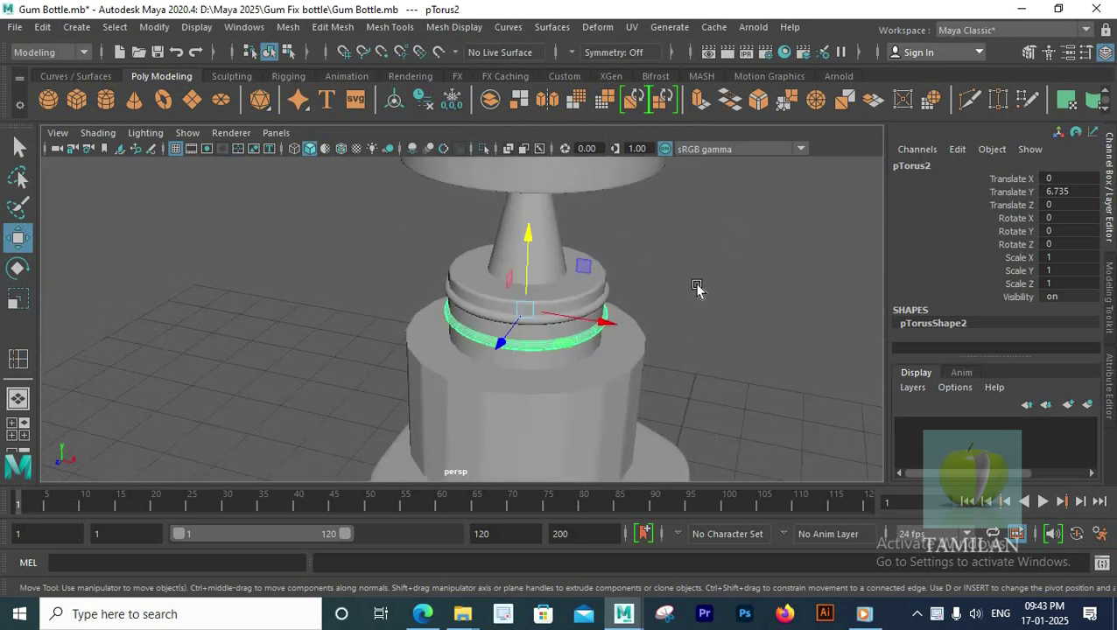
{"action": "left_click", "coordinate": [697, 289]}
Raise the cap clear of the nozzle to about Y 8.466.
{"action": "scroll", "coordinate": [525, 295], "scroll_direction": "down", "scroll_amount": 3}
{"action": "left_click_drag", "start_coordinate": [518, 296], "coordinate": [509, 285], "text": "alt"}
{"action": "left_click", "coordinate": [507, 282]}
{"action": "key", "text": "space"}
{"action": "key", "text": "space"}
{"action": "scroll", "coordinate": [481, 232], "scroll_direction": "down", "scroll_amount": 5}
{"action": "scroll", "coordinate": [499, 291], "scroll_direction": "up", "scroll_amount": 5}
{"action": "scroll", "coordinate": [499, 290], "scroll_direction": "down", "scroll_amount": 5}
{"action": "left_click_drag", "start_coordinate": [485, 247], "coordinate": [493, 193]}
{"action": "scroll", "coordinate": [520, 322], "scroll_direction": "up", "scroll_amount": 5}
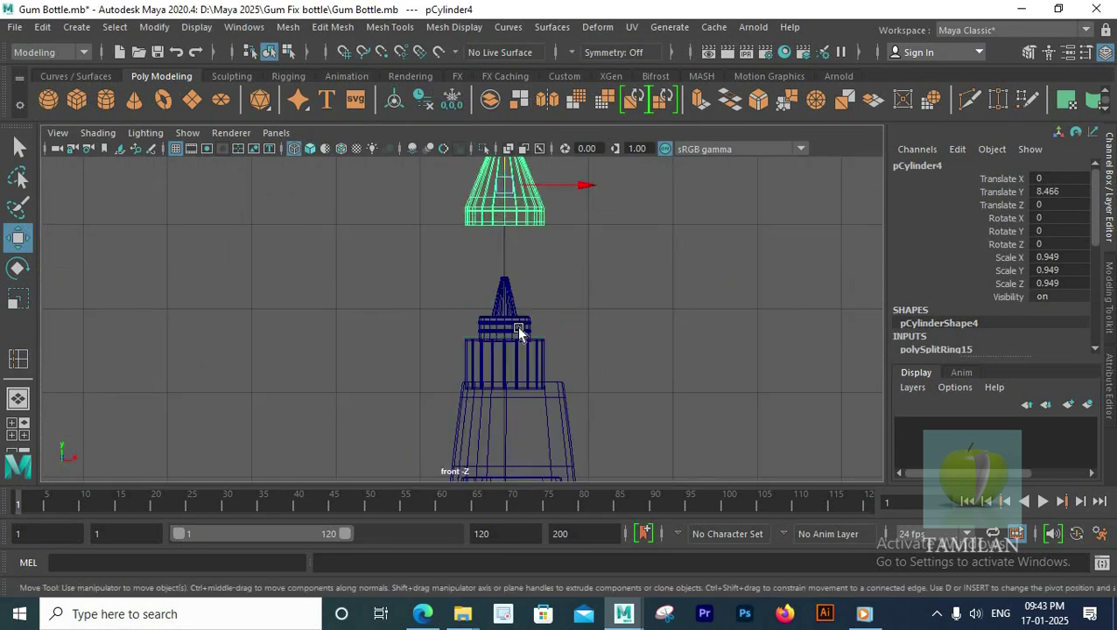
Scale the small cylinder and its two rings up by about 1.448, and adjust the nozzle's height to sit on the cylinder.
{"action": "left_click_drag", "start_coordinate": [461, 328], "coordinate": [616, 339]}
{"action": "left_click_drag", "start_coordinate": [475, 309], "coordinate": [604, 329]}
{"action": "scroll", "coordinate": [564, 356], "scroll_direction": "up", "scroll_amount": 3}
{"action": "key", "text": "r"}
{"action": "left_click_drag", "start_coordinate": [533, 367], "coordinate": [577, 371]}
{"action": "left_click", "coordinate": [605, 296]}
{"action": "left_click_drag", "start_coordinate": [604, 289], "coordinate": [497, 264]}
{"action": "scroll", "coordinate": [496, 264], "scroll_direction": "down", "scroll_amount": 5}
{"action": "scroll", "coordinate": [497, 264], "scroll_direction": "up", "scroll_amount": 2}
{"action": "key", "text": "w"}
{"action": "left_click_drag", "start_coordinate": [479, 224], "coordinate": [479, 229]}
{"action": "scroll", "coordinate": [476, 282], "scroll_direction": "down", "scroll_amount": 2}
Lower the cap over the nozzle and rings to about Y 7.185.
{"action": "left_click", "coordinate": [477, 282]}
{"action": "scroll", "coordinate": [477, 278], "scroll_direction": "up", "scroll_amount": 4}
{"action": "left_click_drag", "start_coordinate": [480, 171], "coordinate": [482, 237]}
{"action": "scroll", "coordinate": [492, 285], "scroll_direction": "down", "scroll_amount": 2}
{"action": "scroll", "coordinate": [489, 322], "scroll_direction": "up", "scroll_amount": 7}
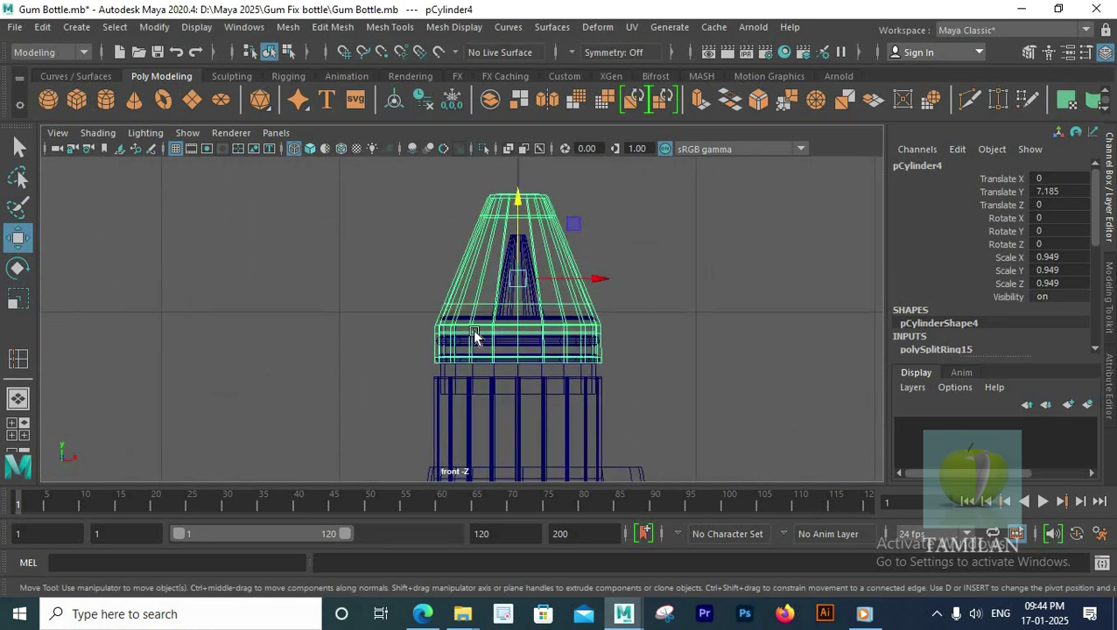
Move the upper ring to about Y 6.837 inside the cap, and nudge both rings slightly down.
{"action": "left_click", "coordinate": [460, 315]}
{"action": "left_click_drag", "start_coordinate": [518, 275], "coordinate": [524, 291]}
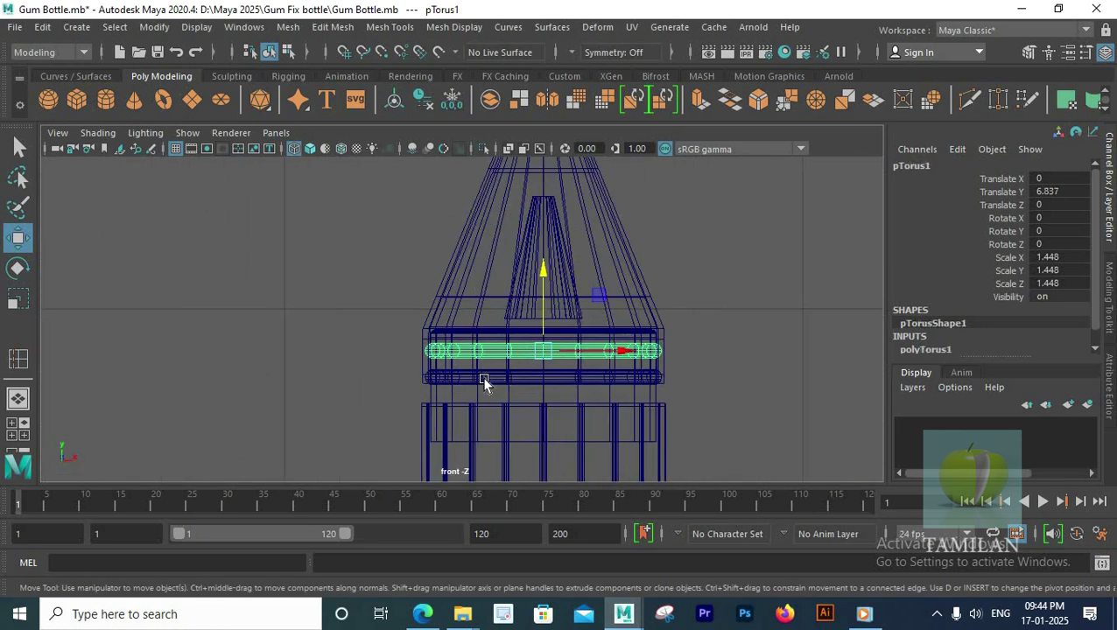
{"action": "scroll", "coordinate": [545, 217], "scroll_direction": "up", "scroll_amount": 2}
{"action": "left_click", "coordinate": [545, 217]}
{"action": "left_click", "coordinate": [625, 248], "text": "ctrl"}
{"action": "left_click", "coordinate": [539, 379], "text": "shift"}
{"action": "left_click_drag", "start_coordinate": [476, 376], "coordinate": [558, 390], "text": "shift"}
{"action": "left_click", "coordinate": [436, 300], "text": "ctrl"}
{"action": "left_click_drag", "start_coordinate": [414, 457], "coordinate": [570, 408], "text": "ctrl"}
{"action": "left_click_drag", "start_coordinate": [540, 278], "coordinate": [540, 283]}
Lower the cap until its rim meets the ribbed neck and deselect it.
{"action": "left_click", "coordinate": [601, 252]}
{"action": "left_click_drag", "start_coordinate": [543, 187], "coordinate": [544, 204]}
{"action": "left_click", "coordinate": [524, 317]}
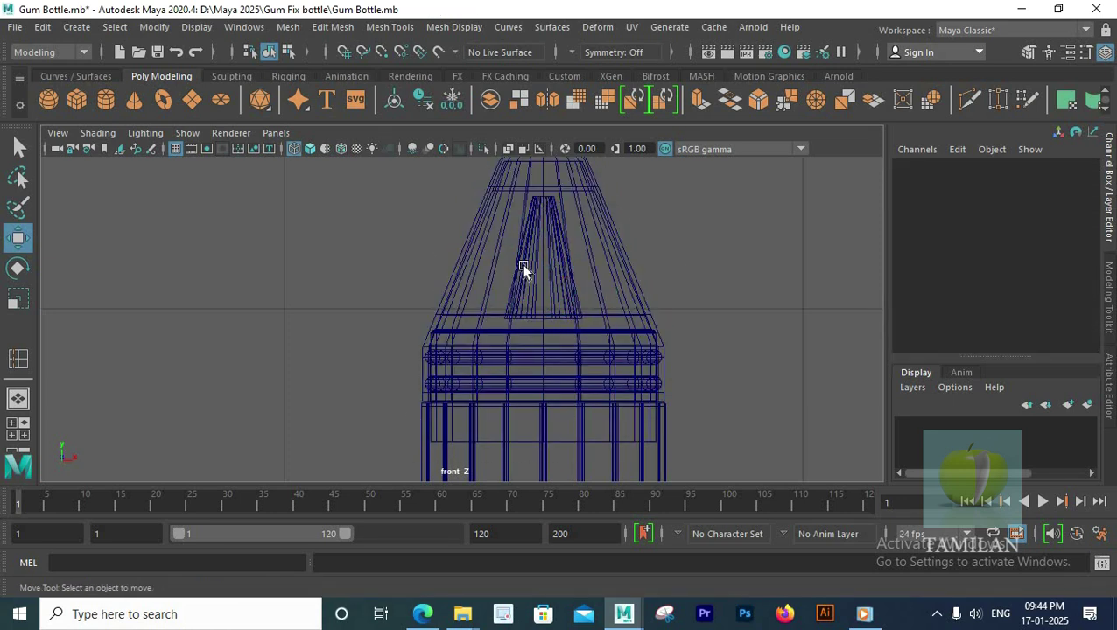
Raise the cap to about Y 8.176, deselect it and examine the nozzle and rings in the perspective view.
{"action": "left_click_drag", "start_coordinate": [528, 268], "coordinate": [553, 258]}
{"action": "left_click", "coordinate": [520, 231], "text": "ctrl"}
{"action": "left_click_drag", "start_coordinate": [543, 186], "coordinate": [501, 125]}
{"action": "key", "text": "space"}
{"action": "key", "text": "space"}
{"action": "scroll", "coordinate": [604, 284], "scroll_direction": "up", "scroll_amount": 2}
{"action": "scroll", "coordinate": [552, 276], "scroll_direction": "down", "scroll_amount": 3}
{"action": "left_click", "coordinate": [535, 274]}
{"action": "scroll", "coordinate": [536, 273], "scroll_direction": "down", "scroll_amount": 3}
{"action": "left_click", "coordinate": [553, 302]}
{"action": "left_click_drag", "start_coordinate": [553, 306], "coordinate": [565, 326], "text": "alt"}
{"action": "scroll", "coordinate": [565, 327], "scroll_direction": "down", "scroll_amount": 6}
{"action": "scroll", "coordinate": [564, 327], "scroll_direction": "up", "scroll_amount": 4}
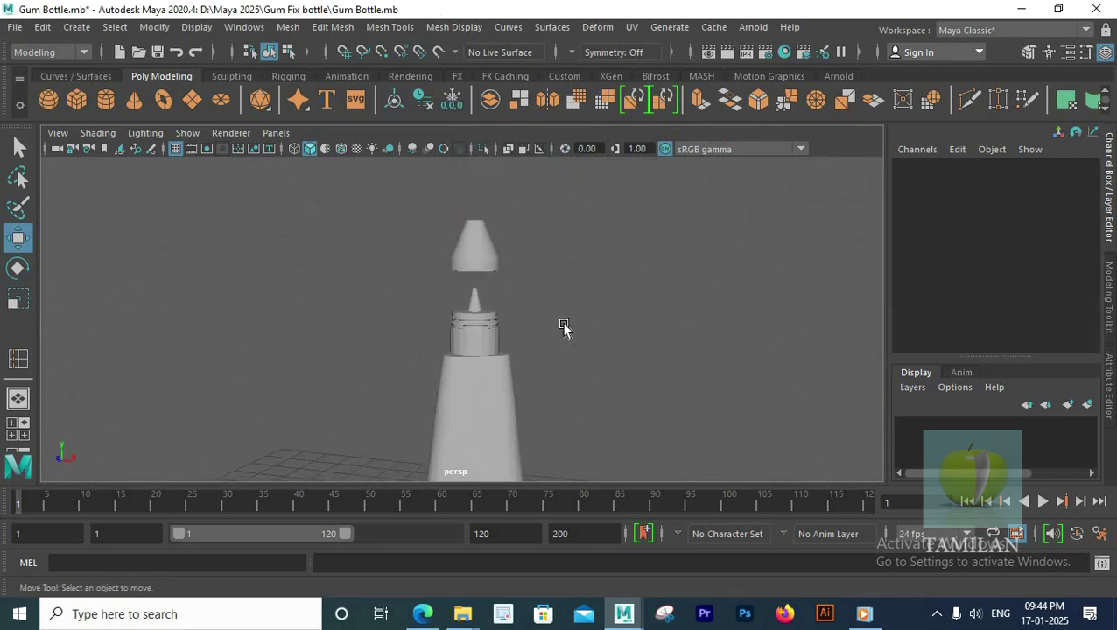
Lower the cap back over the nozzle to about Y 7.117.
{"action": "left_click", "coordinate": [477, 298]}
{"action": "key", "text": "space"}
{"action": "key", "text": "space"}
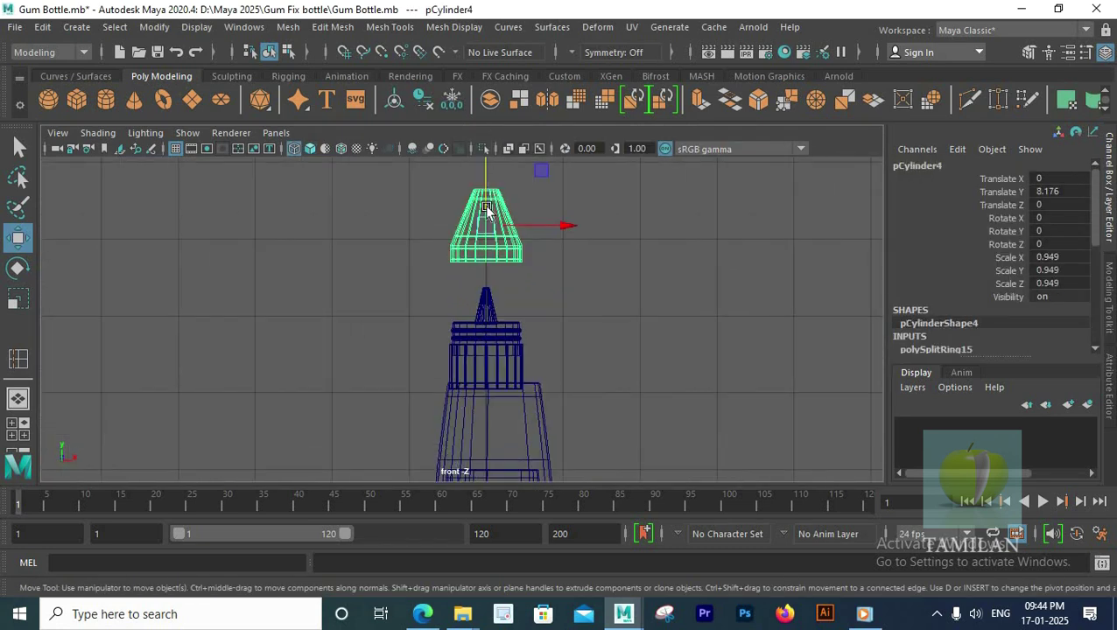
{"action": "middle_click_drag", "start_coordinate": [557, 310], "coordinate": [568, 324], "text": "alt"}
{"action": "left_click_drag", "start_coordinate": [498, 169], "coordinate": [502, 249]}
{"action": "scroll", "coordinate": [489, 320], "scroll_direction": "up", "scroll_amount": 2}
{"action": "scroll", "coordinate": [491, 267], "scroll_direction": "up", "scroll_amount": 2}
{"action": "scroll", "coordinate": [512, 294], "scroll_direction": "up", "scroll_amount": 2}
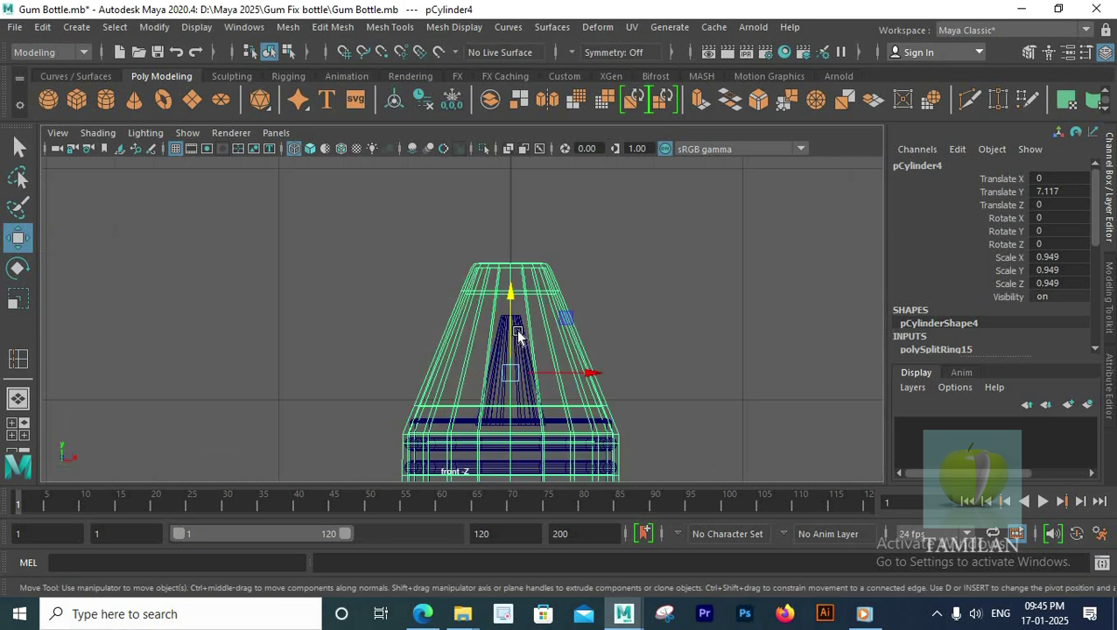
Raise the pipe nozzle's tip vertices, widen its base by about 1.133 in X and Z, and return to object mode.
{"action": "left_click", "coordinate": [519, 337]}
{"action": "right_click_drag", "start_coordinate": [520, 336], "coordinate": [430, 163]}
{"action": "left_click_drag", "start_coordinate": [479, 298], "coordinate": [540, 329]}
{"action": "left_click_drag", "start_coordinate": [512, 235], "coordinate": [517, 212]}
{"action": "left_click_drag", "start_coordinate": [562, 405], "coordinate": [519, 423]}
{"action": "key", "text": "r"}
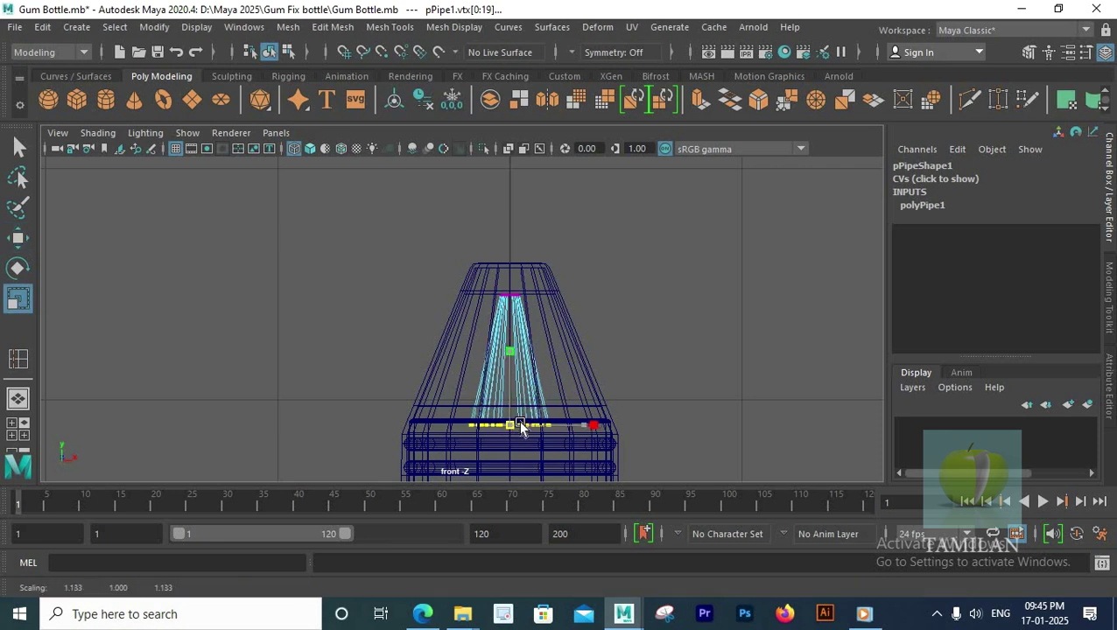
{"action": "right_click_drag", "start_coordinate": [516, 161], "coordinate": [520, 260]}
{"action": "right_click_drag", "start_coordinate": [597, 140], "coordinate": [597, 141]}
Save the scene, raise the cap to about Y 8.078 above the nozzle and save again.
{"action": "left_click", "coordinate": [551, 291]}
{"action": "scroll", "coordinate": [558, 301], "scroll_direction": "down", "scroll_amount": 6}
{"action": "key", "text": "ctrl+s"}
{"action": "key", "text": "w"}
{"action": "left_click_drag", "start_coordinate": [474, 232], "coordinate": [485, 151]}
{"action": "key", "text": "space"}
{"action": "key", "text": "space"}
{"action": "left_click_drag", "start_coordinate": [470, 241], "coordinate": [474, 259]}
{"action": "scroll", "coordinate": [429, 358], "scroll_direction": "up", "scroll_amount": 5}
{"action": "scroll", "coordinate": [496, 355], "scroll_direction": "down", "scroll_amount": 3}
{"action": "key", "text": "q"}
{"action": "scroll", "coordinate": [496, 355], "scroll_direction": "down", "scroll_amount": 4}
{"action": "scroll", "coordinate": [525, 377], "scroll_direction": "up", "scroll_amount": 2}
{"action": "key", "text": "ctrl+s"}
{"action": "middle_click_drag", "start_coordinate": [545, 403], "coordinate": [540, 353], "text": "alt"}
{"action": "scroll", "coordinate": [540, 354], "scroll_direction": "up", "scroll_amount": 2}
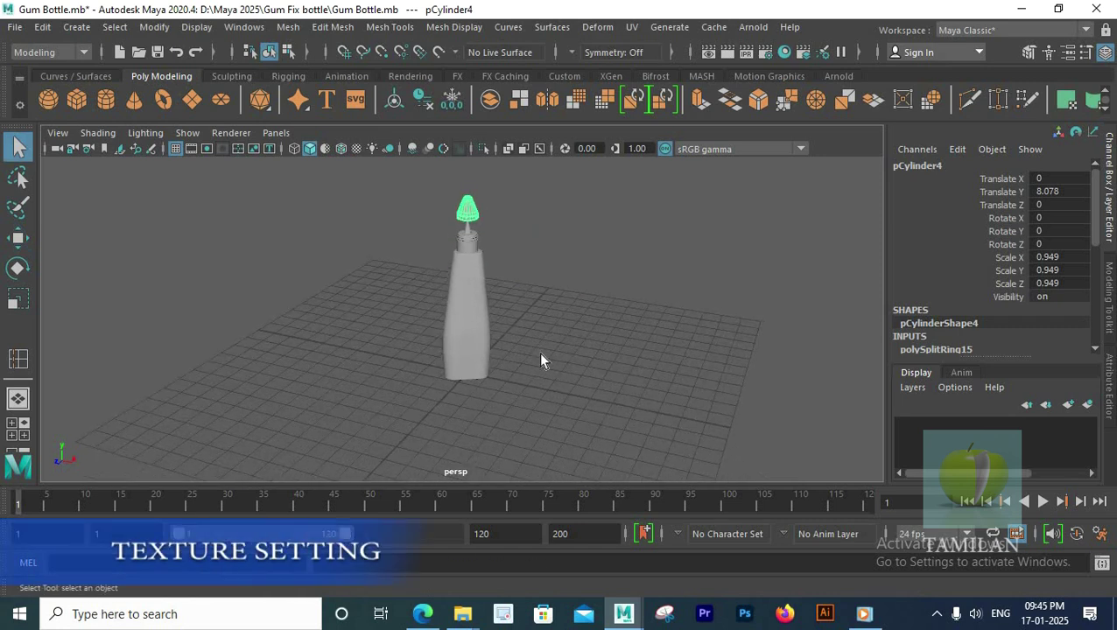
Assign a new aiStandardSurface material to the bottle body.
{"action": "left_click", "coordinate": [475, 326]}
{"action": "scroll", "coordinate": [525, 337], "scroll_direction": "up", "scroll_amount": 4}
{"action": "scroll", "coordinate": [587, 344], "scroll_direction": "down", "scroll_amount": 4}
{"action": "right_click_drag", "start_coordinate": [473, 326], "coordinate": [457, 579]}
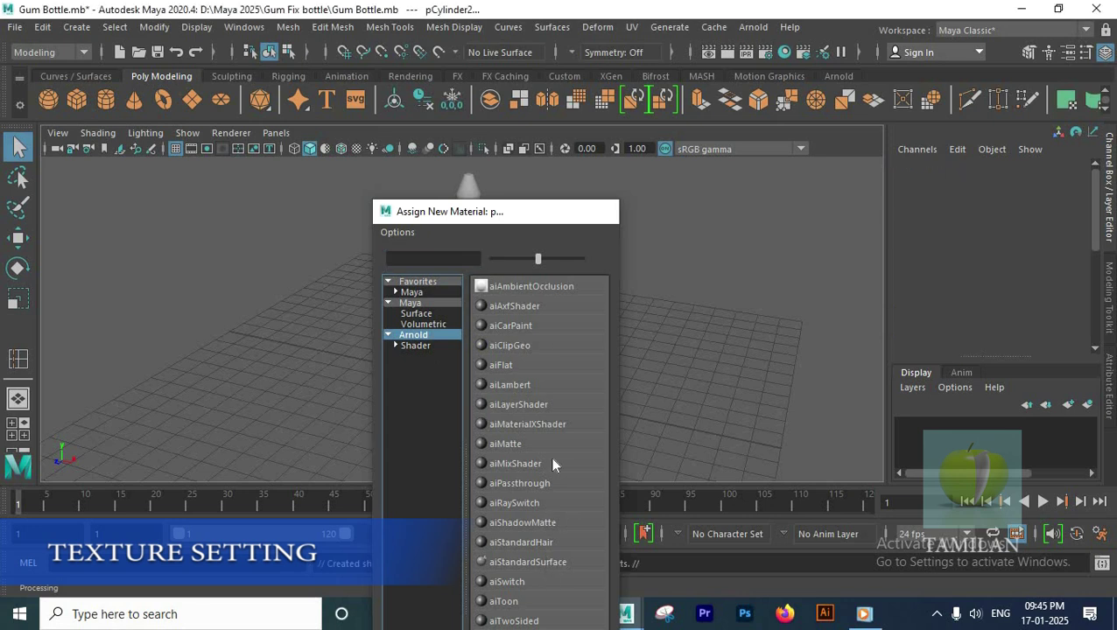
{"action": "left_click", "coordinate": [533, 562]}
Rename the bottle body's material bottom_plastic and replace its settings with the Thin_Plastic preset.
{"action": "right_click_drag", "start_coordinate": [395, 282], "coordinate": [377, 560]}
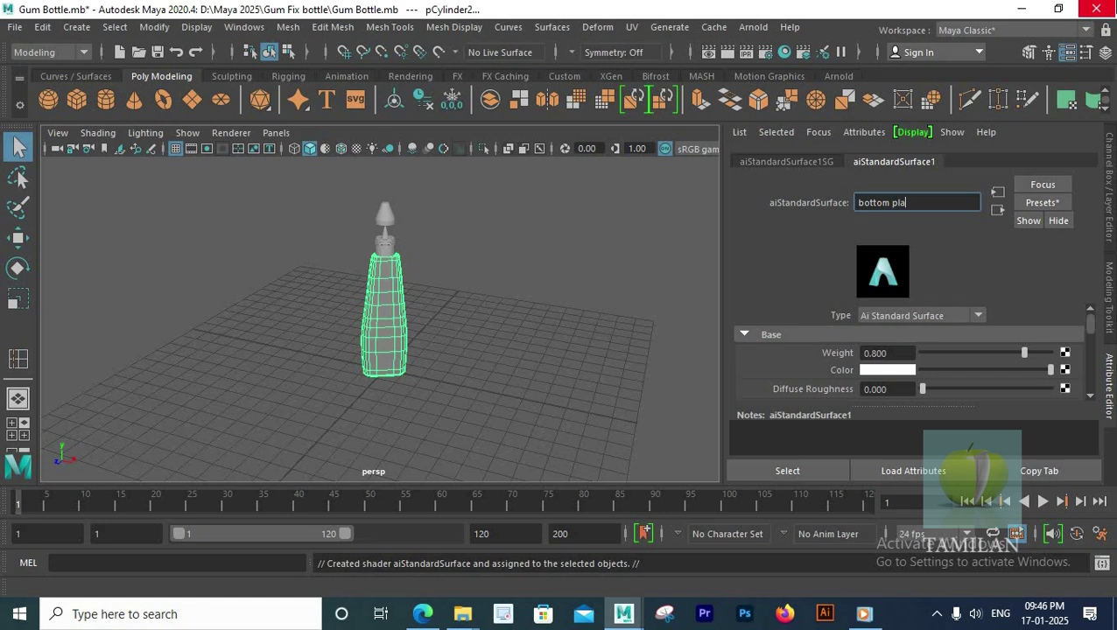
{"action": "left_click", "coordinate": [1041, 202]}
{"action": "mouse_move", "coordinate": [992, 457]}
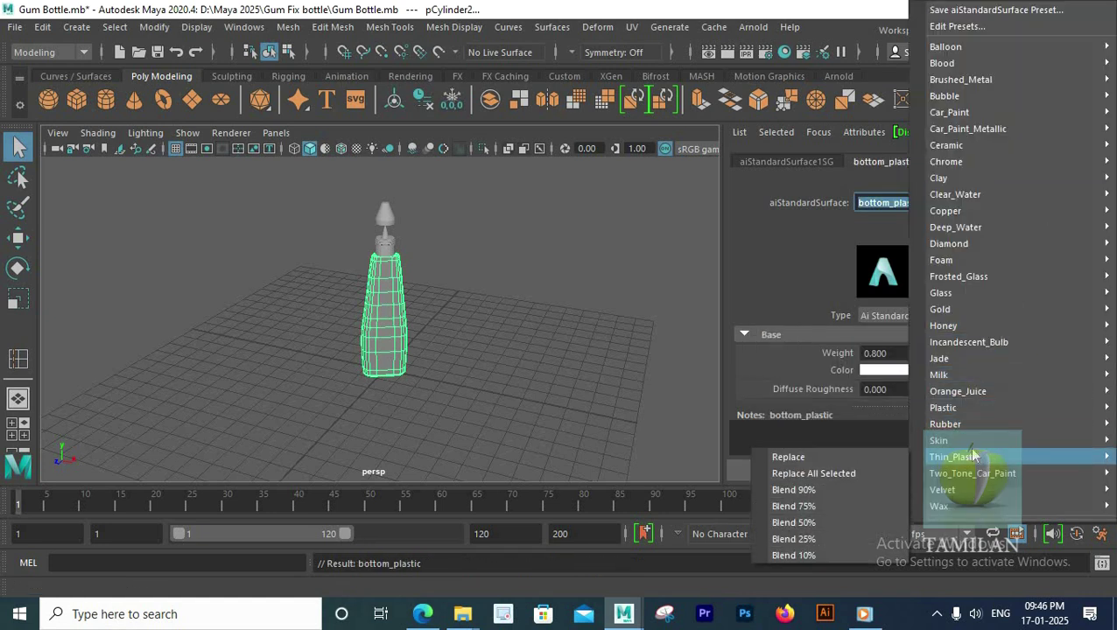
{"action": "left_click", "coordinate": [833, 460]}
{"action": "left_click", "coordinate": [525, 324]}
Open the bottle body's bottom_plastic material again and set its transmission weight to 0.844.
{"action": "left_click", "coordinate": [389, 263]}
{"action": "key", "text": "ctrl+z"}
{"action": "scroll", "coordinate": [426, 351], "scroll_direction": "down", "scroll_amount": 8}
{"action": "key", "text": "ctrl+z"}
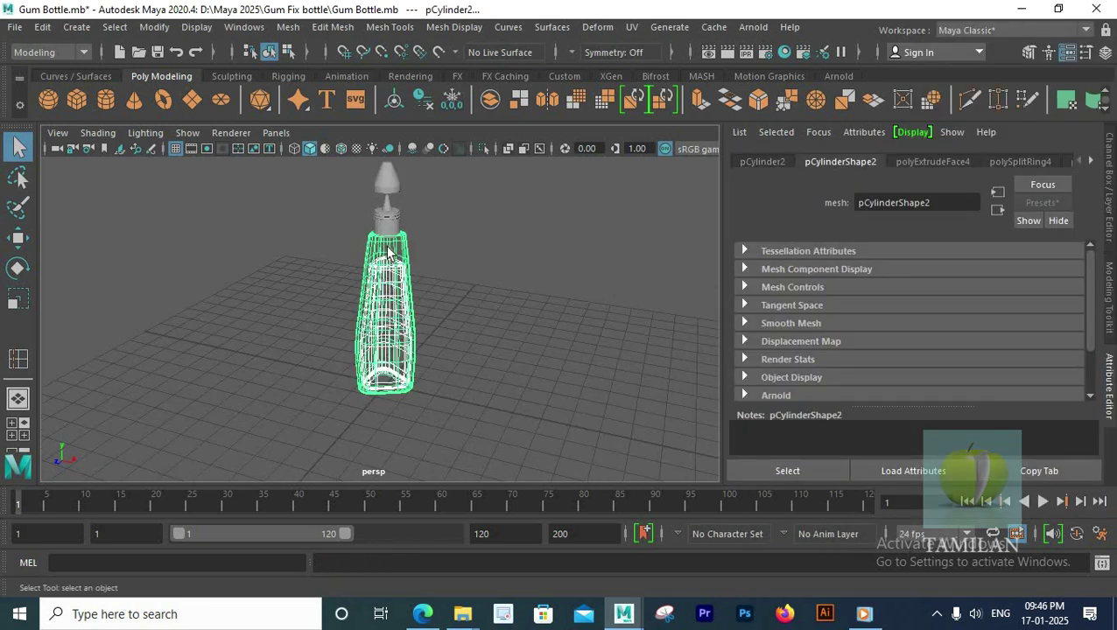
{"action": "right_click", "coordinate": [409, 242]}
{"action": "left_click", "coordinate": [1089, 162]}
{"action": "right_click_drag", "start_coordinate": [390, 263], "coordinate": [423, 560]}
{"action": "scroll", "coordinate": [971, 358], "scroll_direction": "down", "scroll_amount": 8}
{"action": "scroll", "coordinate": [1004, 359], "scroll_direction": "up", "scroll_amount": 8}
{"action": "scroll", "coordinate": [1006, 360], "scroll_direction": "down", "scroll_amount": 5}
{"action": "left_click", "coordinate": [804, 318]}
{"action": "left_click_drag", "start_coordinate": [1050, 331], "coordinate": [1029, 331]}
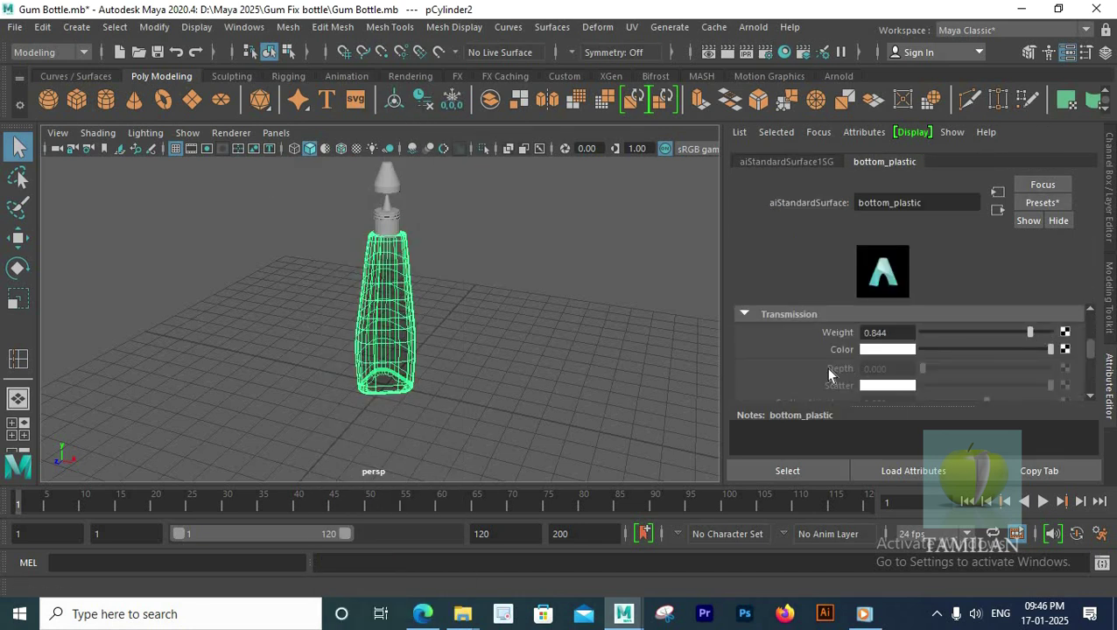
{"action": "scroll", "coordinate": [845, 367], "scroll_direction": "down", "scroll_amount": 1}
Assign a new aiStandardSurface material to the inner body and name it Liquid.
{"action": "left_click", "coordinate": [512, 303]}
{"action": "scroll", "coordinate": [407, 197], "scroll_direction": "up", "scroll_amount": 5}
{"action": "left_click", "coordinate": [401, 188]}
{"action": "scroll", "coordinate": [494, 254], "scroll_direction": "down", "scroll_amount": 5}
{"action": "left_click", "coordinate": [403, 266]}
{"action": "scroll", "coordinate": [434, 252], "scroll_direction": "up", "scroll_amount": 5}
{"action": "right_click_drag", "start_coordinate": [435, 164], "coordinate": [432, 584]}
{"action": "left_click", "coordinate": [419, 334]}
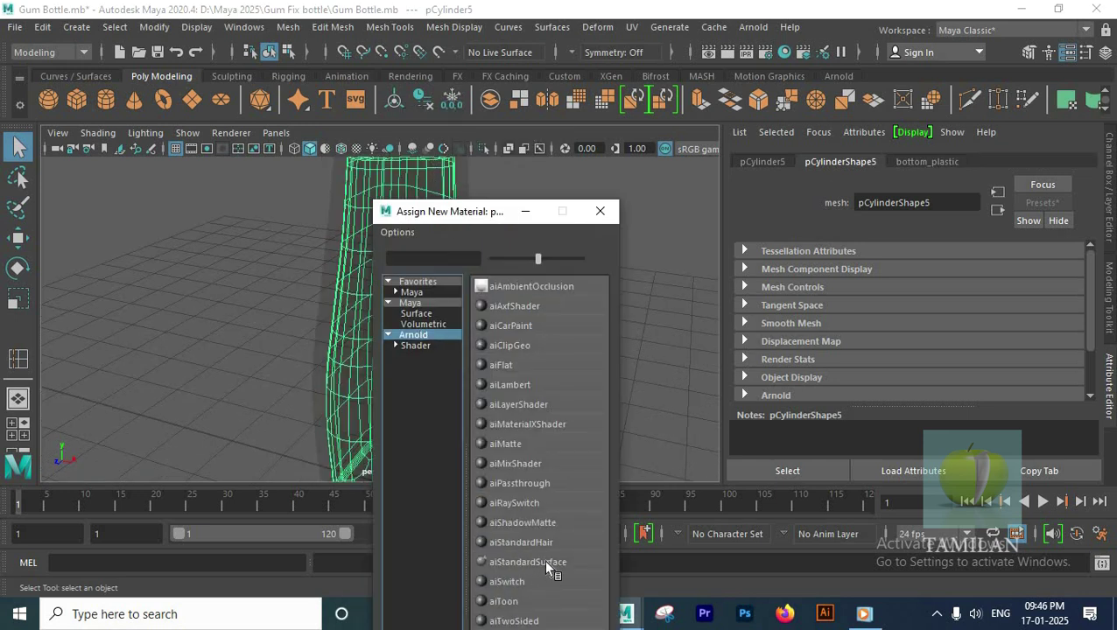
{"action": "left_click", "coordinate": [528, 562]}
{"action": "scroll", "coordinate": [534, 245], "scroll_direction": "down", "scroll_amount": 5}
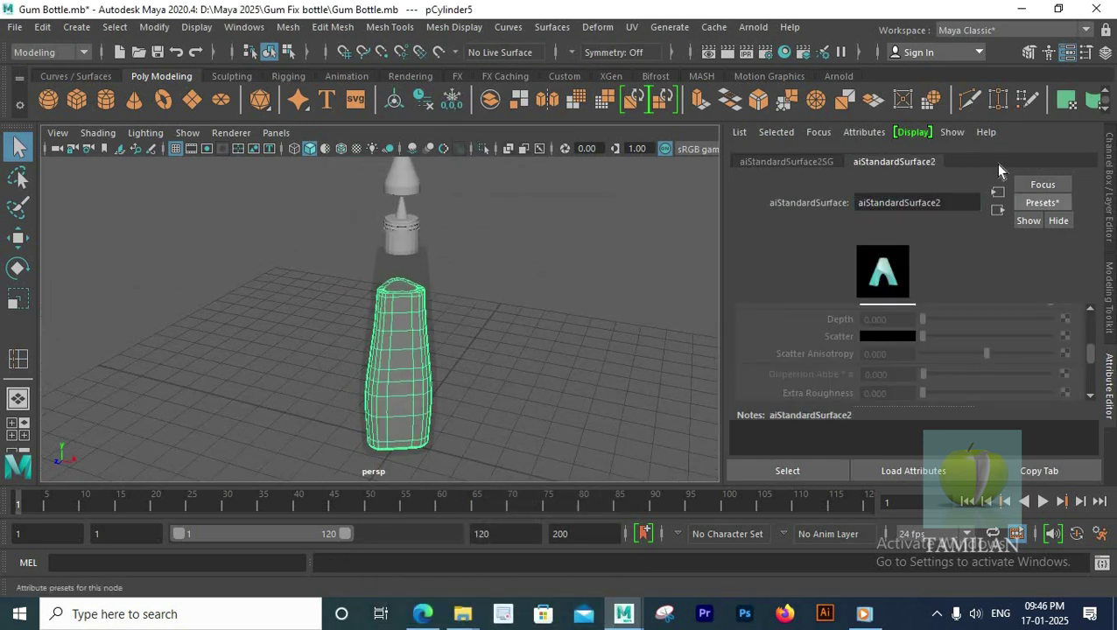
{"action": "type", "text": "Liquid"}
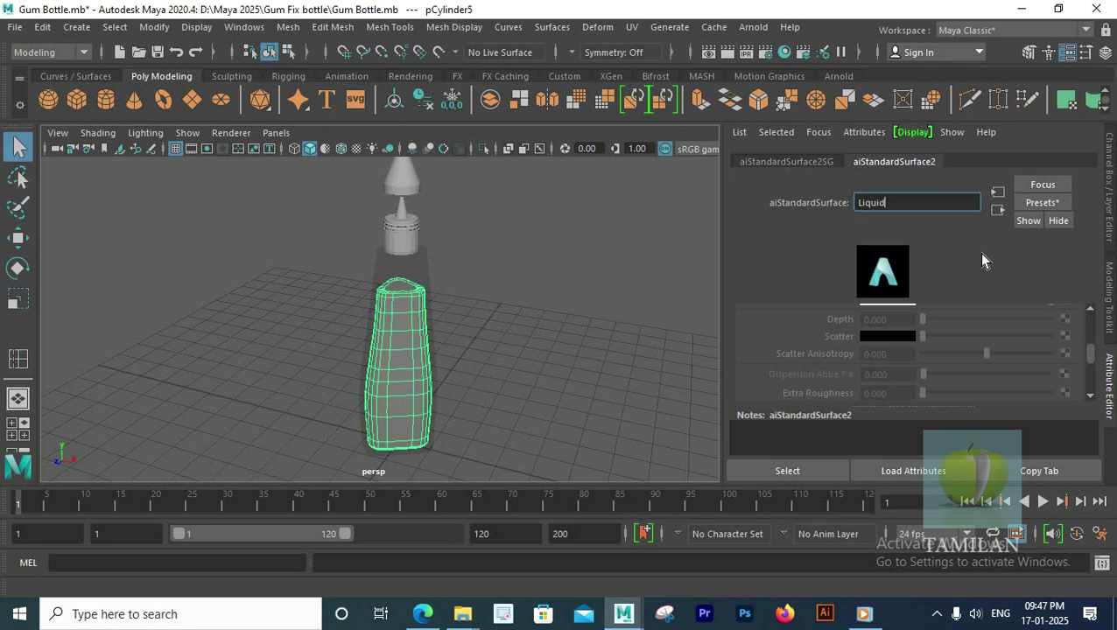
{"action": "key", "text": "Return"}
Replace the Liquid material's settings with the Honey preset.
{"action": "left_click", "coordinate": [1064, 204]}
{"action": "mouse_move", "coordinate": [1040, 214]}
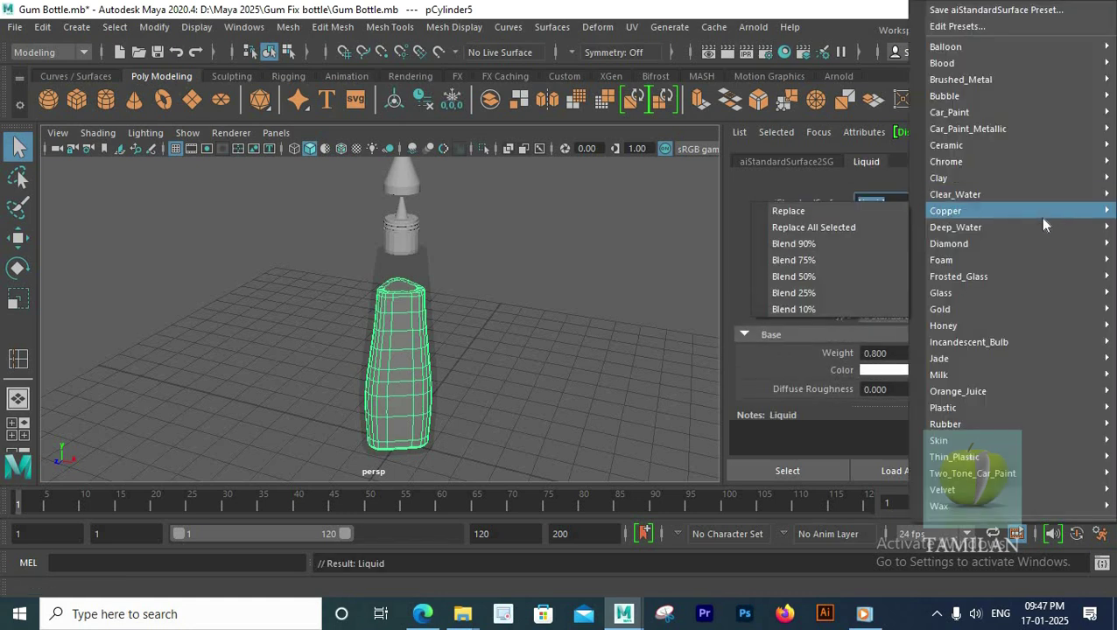
{"action": "mouse_move", "coordinate": [1039, 238]}
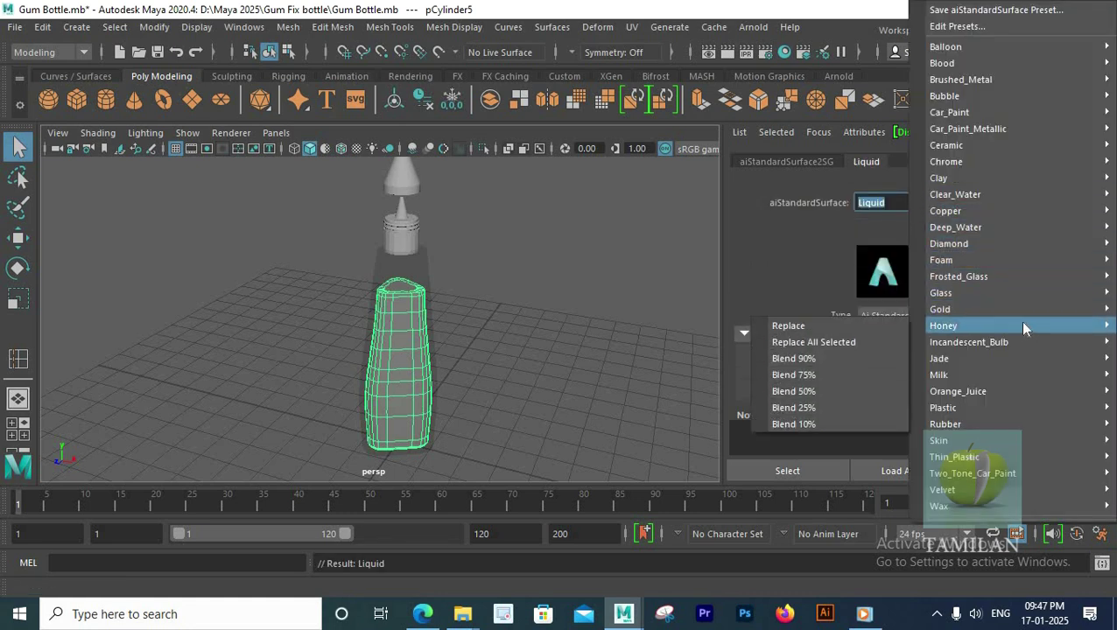
{"action": "mouse_move", "coordinate": [1014, 344]}
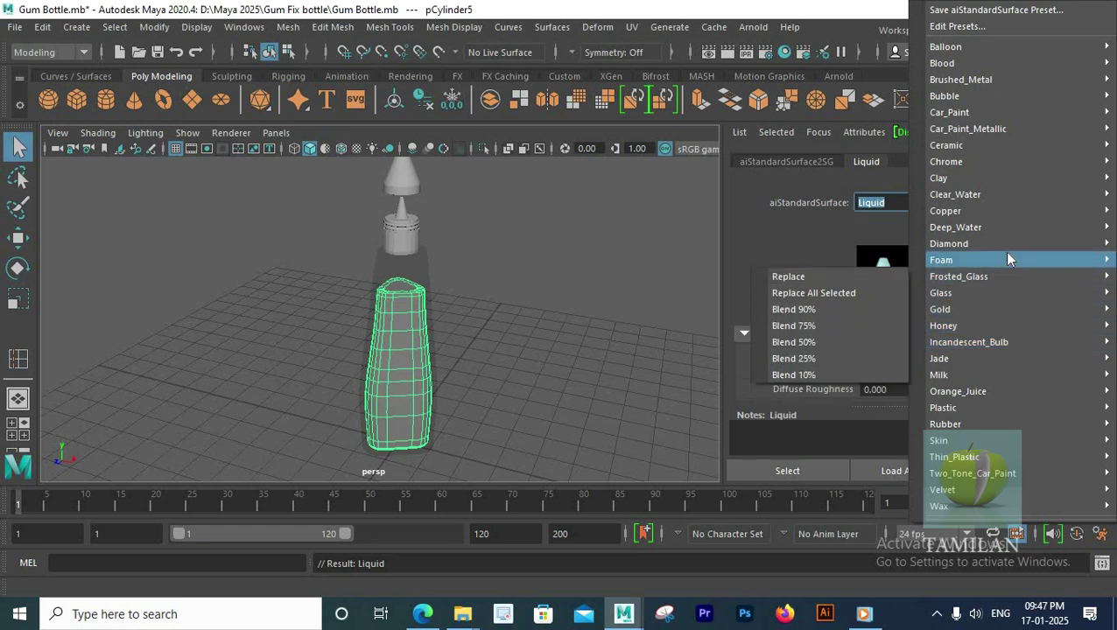
{"action": "mouse_move", "coordinate": [1009, 233]}
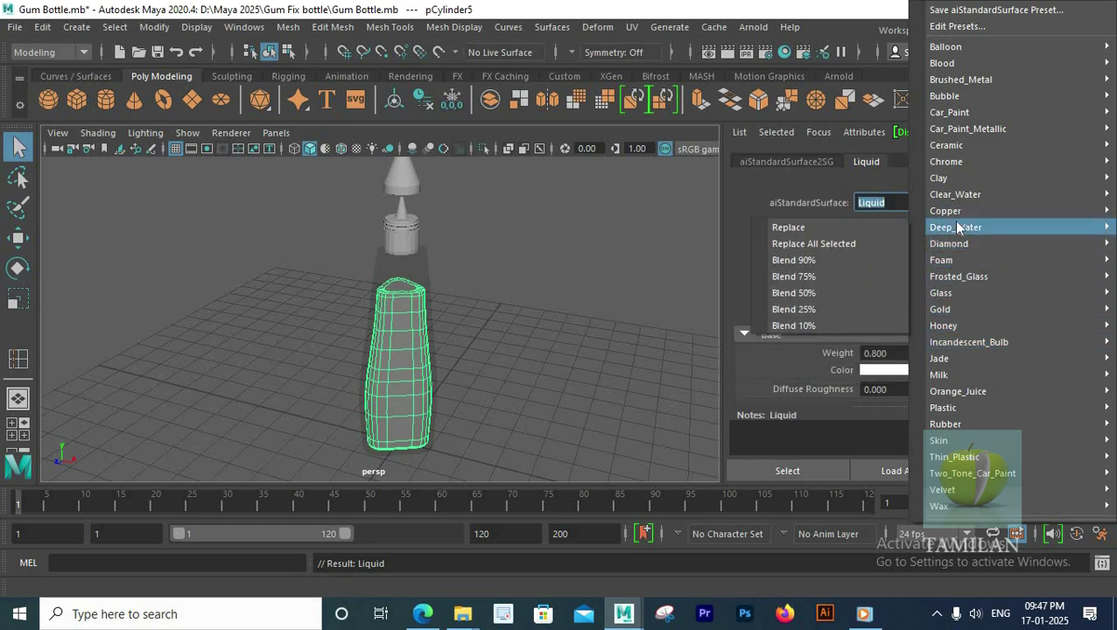
{"action": "mouse_move", "coordinate": [930, 326]}
{"action": "left_click", "coordinate": [858, 329]}
{"action": "left_click", "coordinate": [406, 301]}
{"action": "left_click", "coordinate": [405, 297]}
{"action": "left_click", "coordinate": [405, 299]}
{"action": "scroll", "coordinate": [499, 292], "scroll_direction": "down", "scroll_amount": 5}
{"action": "scroll", "coordinate": [499, 291], "scroll_direction": "up", "scroll_amount": 4}
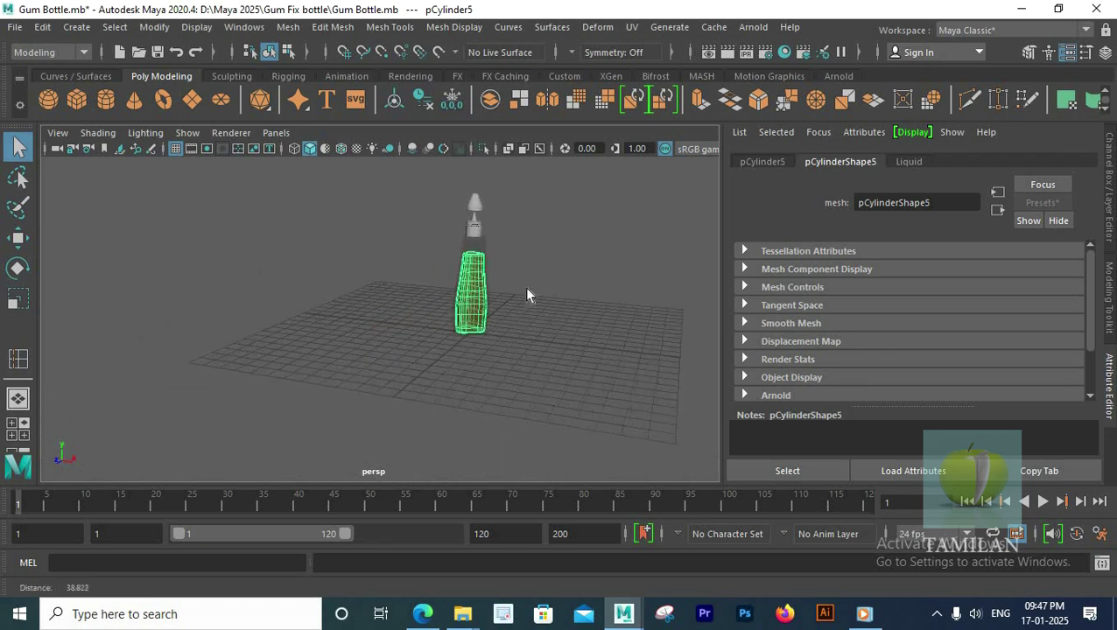
Replace the Liquid material's settings with the Glass preset.
{"action": "left_click", "coordinate": [909, 162]}
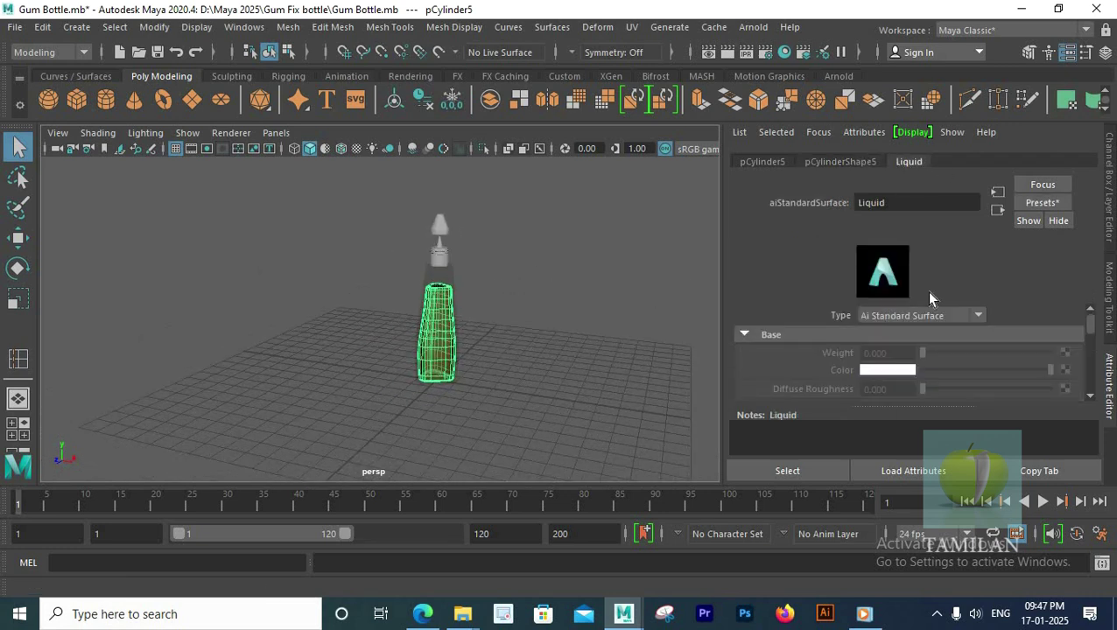
{"action": "left_click", "coordinate": [1056, 203]}
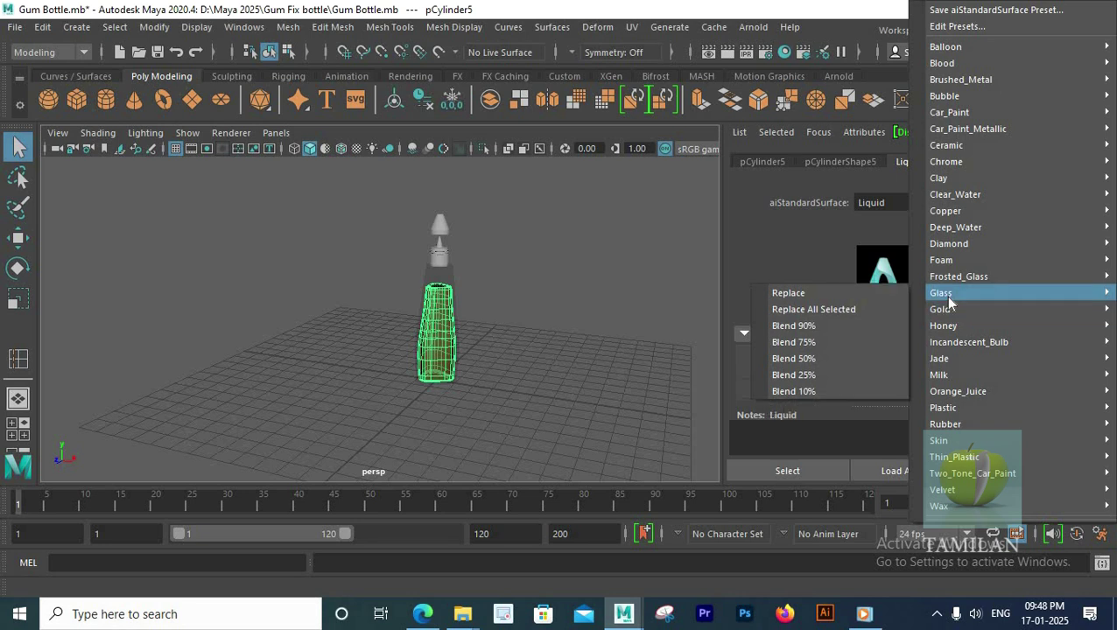
{"action": "left_click", "coordinate": [828, 298]}
Give the Liquid material a blue transmission colour of H 230.76, S 0.859, V 1.000.
{"action": "scroll", "coordinate": [958, 341], "scroll_direction": "down", "scroll_amount": 3}
{"action": "scroll", "coordinate": [905, 376], "scroll_direction": "up", "scroll_amount": 3}
{"action": "scroll", "coordinate": [945, 360], "scroll_direction": "down", "scroll_amount": 4}
{"action": "scroll", "coordinate": [945, 360], "scroll_direction": "down", "scroll_amount": 2}
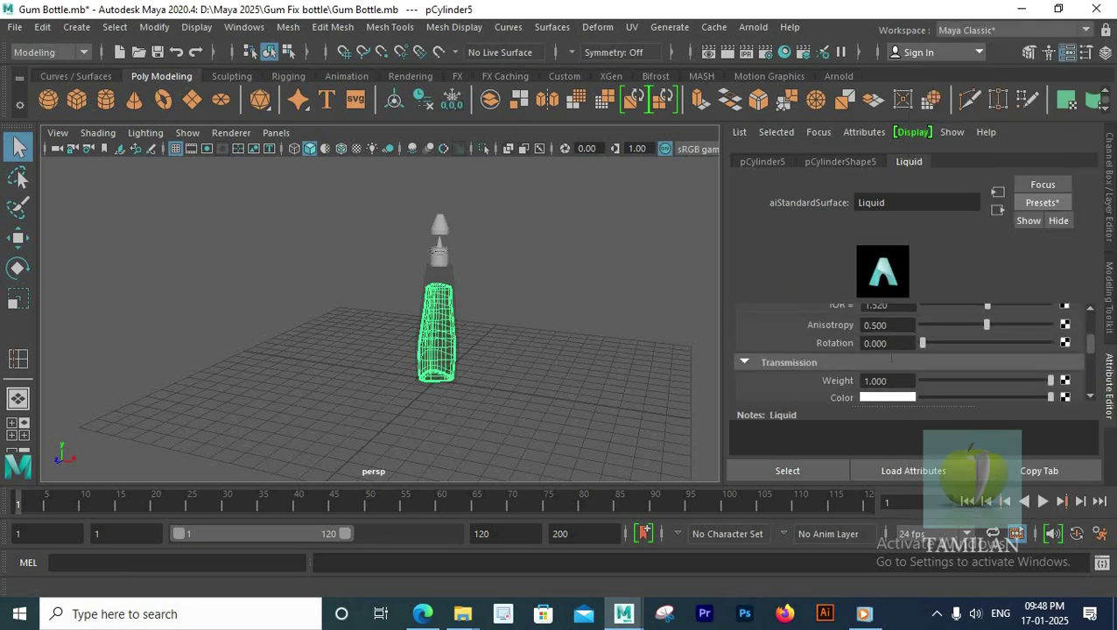
{"action": "scroll", "coordinate": [952, 350], "scroll_direction": "down", "scroll_amount": 6}
{"action": "scroll", "coordinate": [975, 345], "scroll_direction": "up", "scroll_amount": 5}
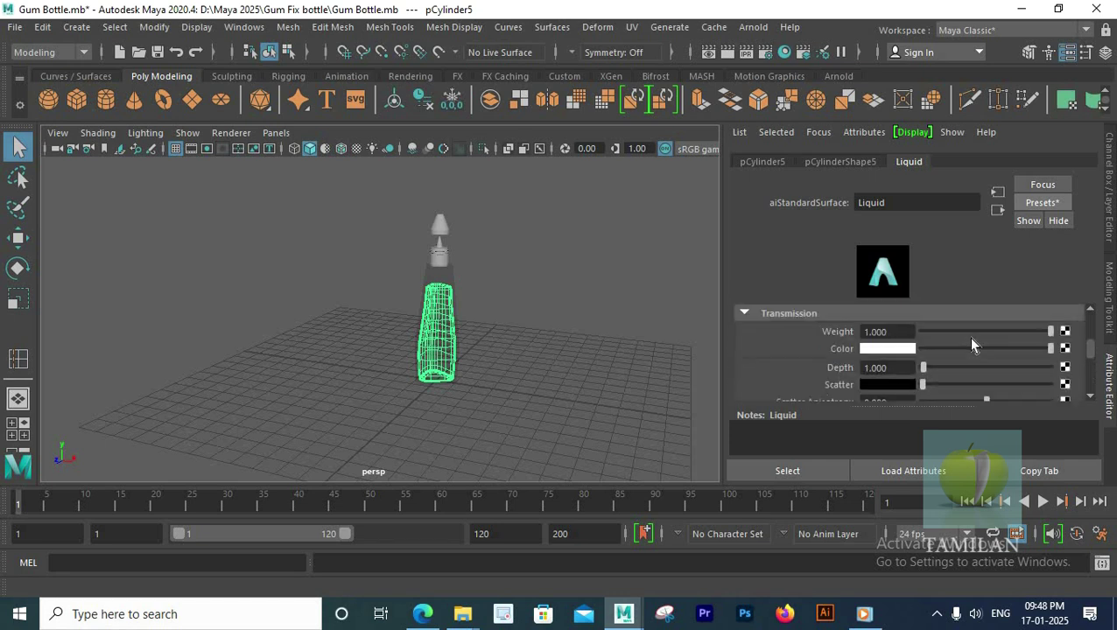
{"action": "left_click", "coordinate": [887, 350]}
{"action": "left_click", "coordinate": [885, 393]}
{"action": "left_click", "coordinate": [915, 414]}
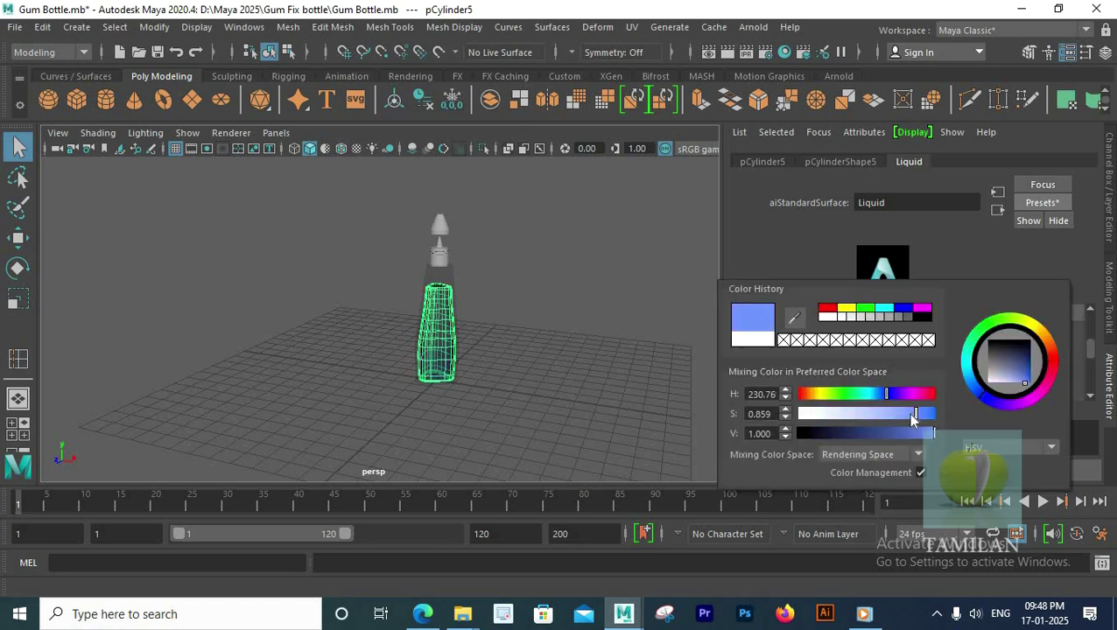
{"action": "left_click", "coordinate": [487, 300]}
{"action": "left_click", "coordinate": [444, 297]}
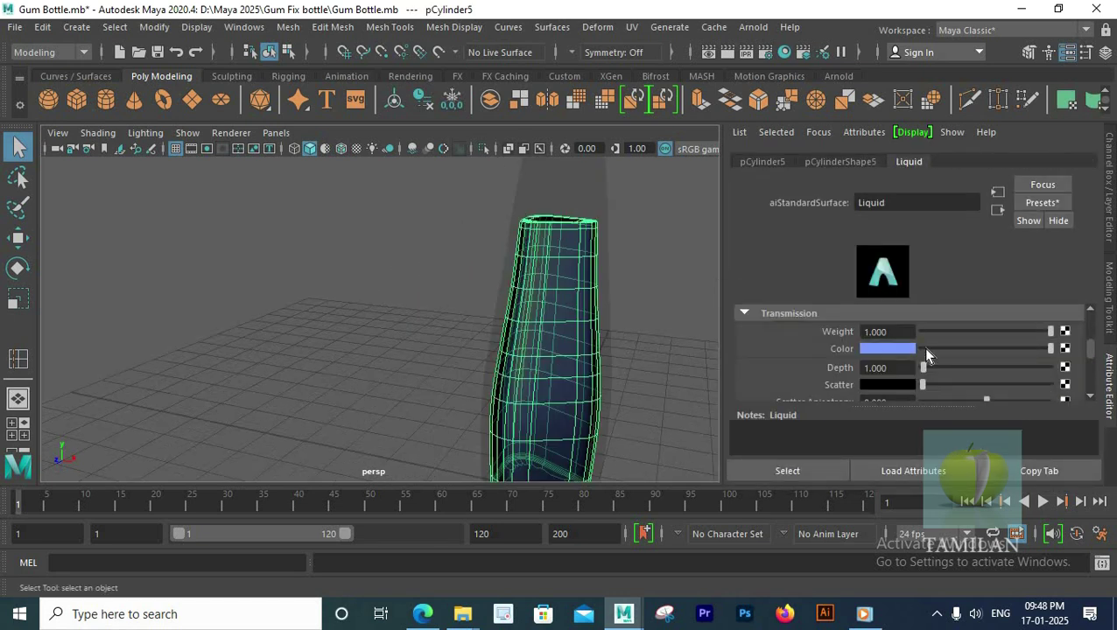
Set the Liquid material's transmission depth to 10 and pick a darker blue as its scatter colour.
{"action": "scroll", "coordinate": [972, 341], "scroll_direction": "up", "scroll_amount": 3}
{"action": "scroll", "coordinate": [972, 350], "scroll_direction": "down", "scroll_amount": 5}
{"action": "scroll", "coordinate": [952, 378], "scroll_direction": "up", "scroll_amount": 1}
{"action": "left_click_drag", "start_coordinate": [897, 368], "coordinate": [817, 363]}
{"action": "type", "text": "10"}
{"action": "key", "text": "Return"}
{"action": "left_click", "coordinate": [902, 385]}
{"action": "left_click", "coordinate": [896, 426]}
{"action": "left_click", "coordinate": [906, 447]}
{"action": "left_click", "coordinate": [915, 465]}
{"action": "left_click", "coordinate": [656, 287]}
Assign a new aiStandardSurface material to the neck, its rings and the nozzle, and name it Plastic top.
{"action": "scroll", "coordinate": [449, 322], "scroll_direction": "down", "scroll_amount": 5}
{"action": "middle_click_drag", "start_coordinate": [515, 206], "coordinate": [485, 316], "text": "alt"}
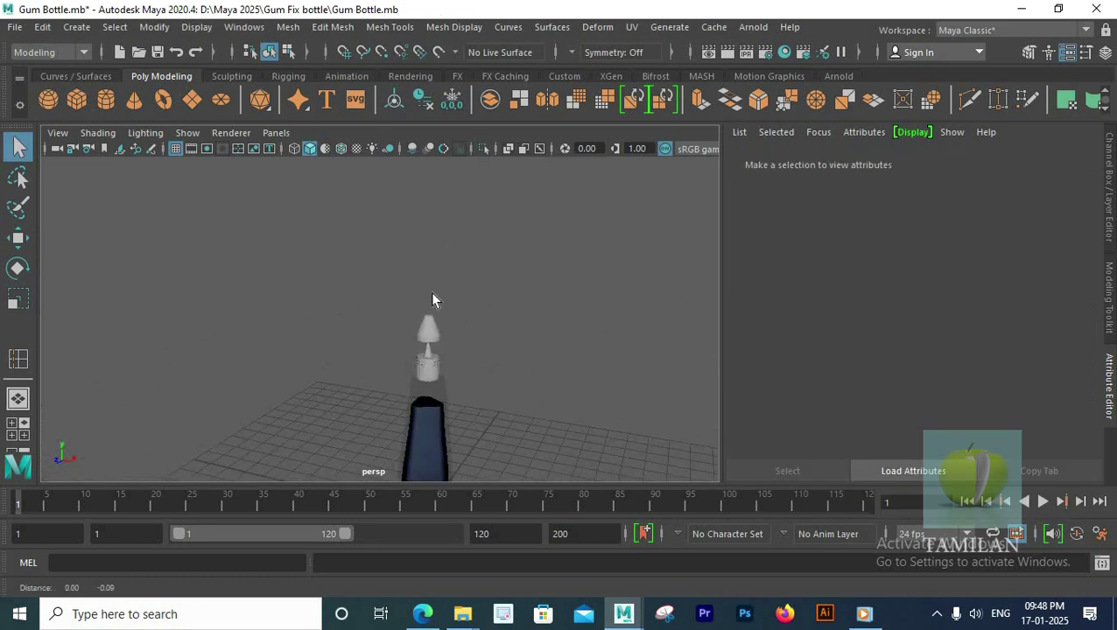
{"action": "scroll", "coordinate": [485, 315], "scroll_direction": "up", "scroll_amount": 3}
{"action": "left_click_drag", "start_coordinate": [369, 218], "coordinate": [512, 315]}
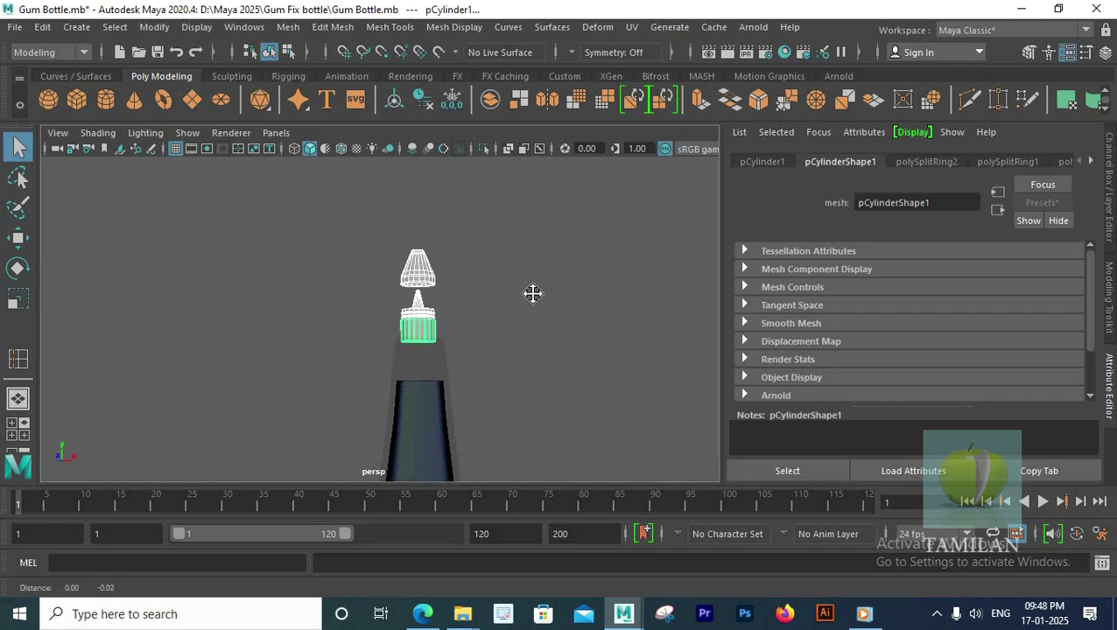
{"action": "middle_click_drag", "start_coordinate": [527, 299], "coordinate": [525, 293], "text": "alt"}
{"action": "scroll", "coordinate": [525, 293], "scroll_direction": "down", "scroll_amount": 4}
{"action": "scroll", "coordinate": [420, 278], "scroll_direction": "up", "scroll_amount": 4}
{"action": "left_click_drag", "start_coordinate": [434, 281], "coordinate": [454, 307], "text": "alt"}
{"action": "right_click_drag", "start_coordinate": [445, 234], "coordinate": [441, 581]}
{"action": "left_click", "coordinate": [423, 335]}
{"action": "left_click", "coordinate": [546, 562]}
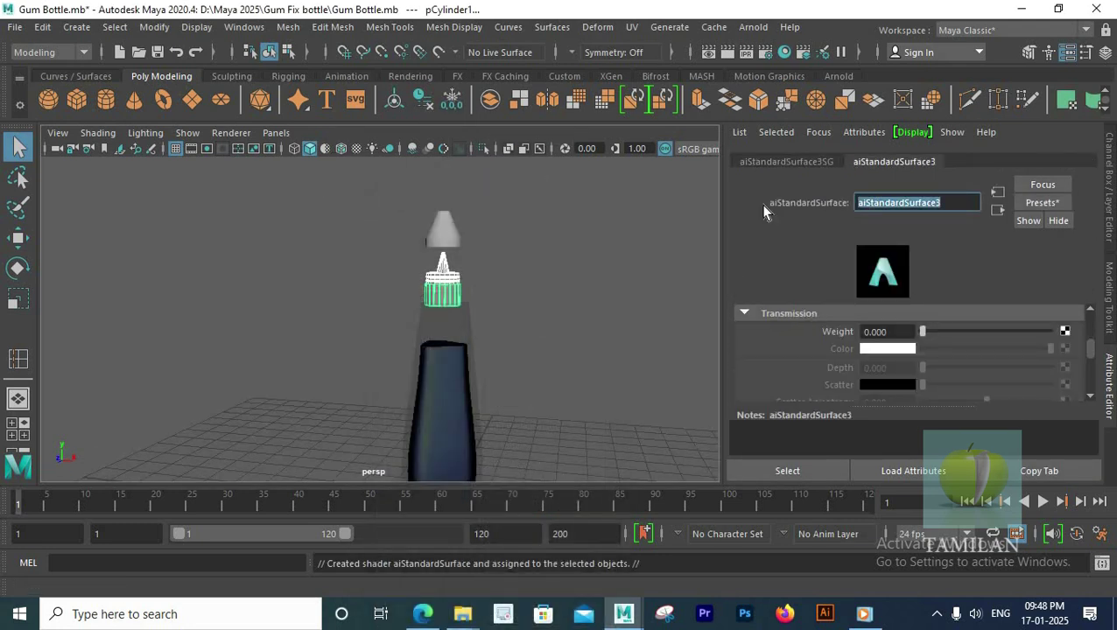
{"action": "type", "text": "Plastic top"}
{"action": "key", "text": "Return"}
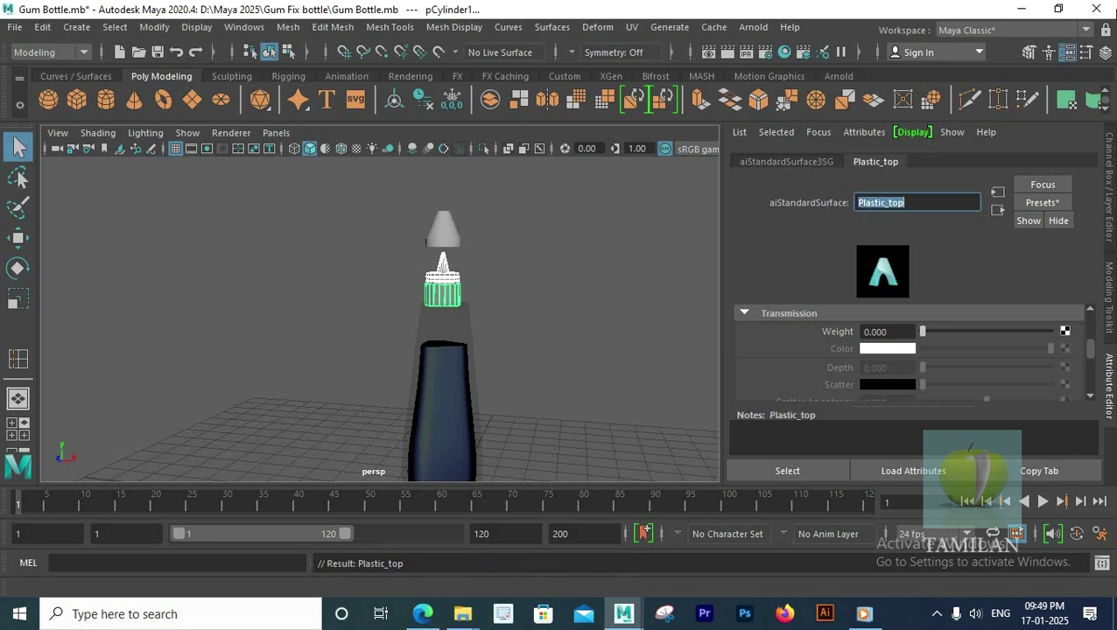
Apply the Plastic preset to the Plastic_top material and set its base colour to blue, about H 228.46, S 0.872, V 0.818.
{"action": "scroll", "coordinate": [1026, 339], "scroll_direction": "up", "scroll_amount": 5}
{"action": "left_click", "coordinate": [1043, 203]}
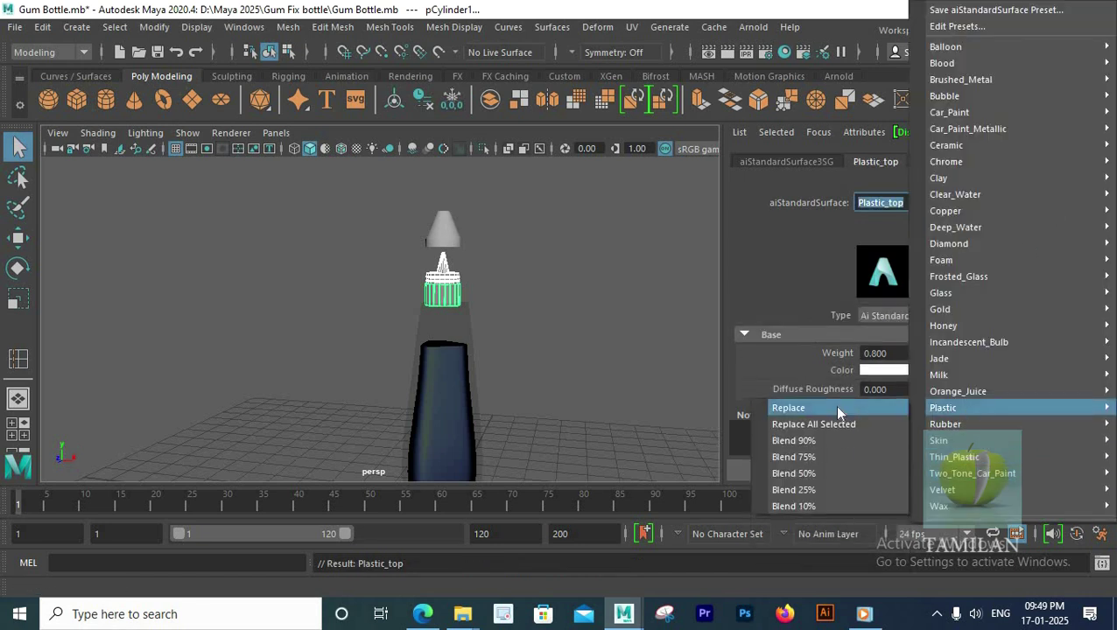
{"action": "left_click", "coordinate": [834, 418]}
{"action": "left_click", "coordinate": [893, 370]}
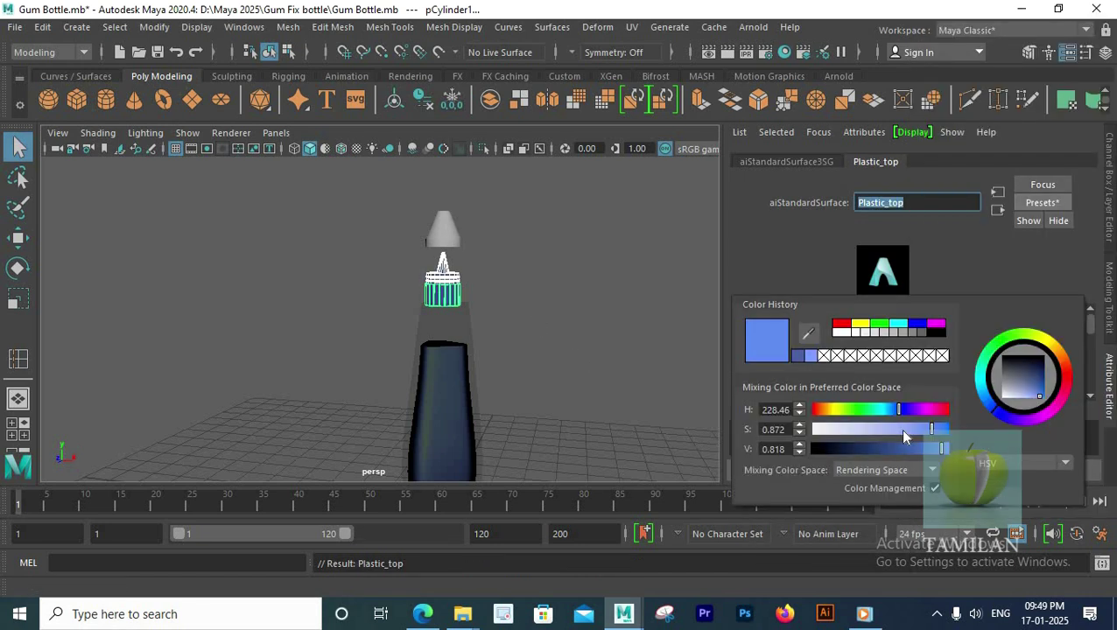
{"action": "left_click", "coordinate": [543, 303]}
Assign a new aiStandardSurface material to the cap and name it Top plastic.
{"action": "scroll", "coordinate": [535, 308], "scroll_direction": "down", "scroll_amount": 4}
{"action": "left_click_drag", "start_coordinate": [525, 331], "coordinate": [417, 306], "text": "alt"}
{"action": "scroll", "coordinate": [416, 306], "scroll_direction": "up", "scroll_amount": 6}
{"action": "scroll", "coordinate": [416, 310], "scroll_direction": "down", "scroll_amount": 6}
{"action": "left_click", "coordinate": [413, 321]}
{"action": "scroll", "coordinate": [434, 264], "scroll_direction": "up", "scroll_amount": 2}
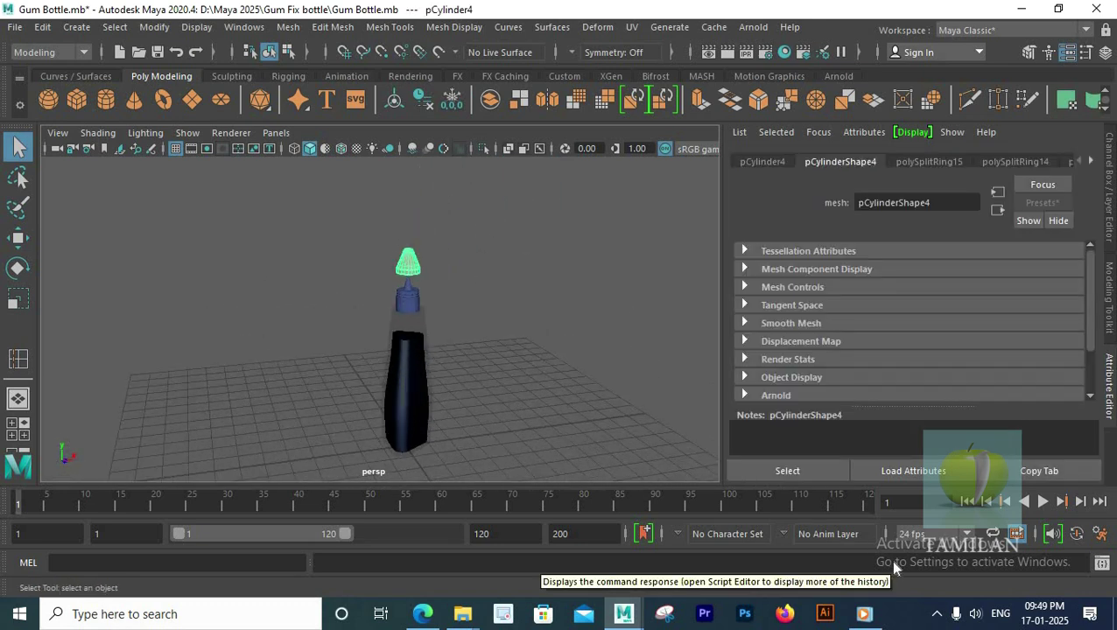
{"action": "right_click_drag", "start_coordinate": [408, 339], "coordinate": [416, 576]}
{"action": "left_click", "coordinate": [438, 344]}
{"action": "left_click", "coordinate": [561, 563]}
{"action": "left_click_drag", "start_coordinate": [899, 203], "coordinate": [846, 201]}
{"action": "type", "text": "Top plastic"}
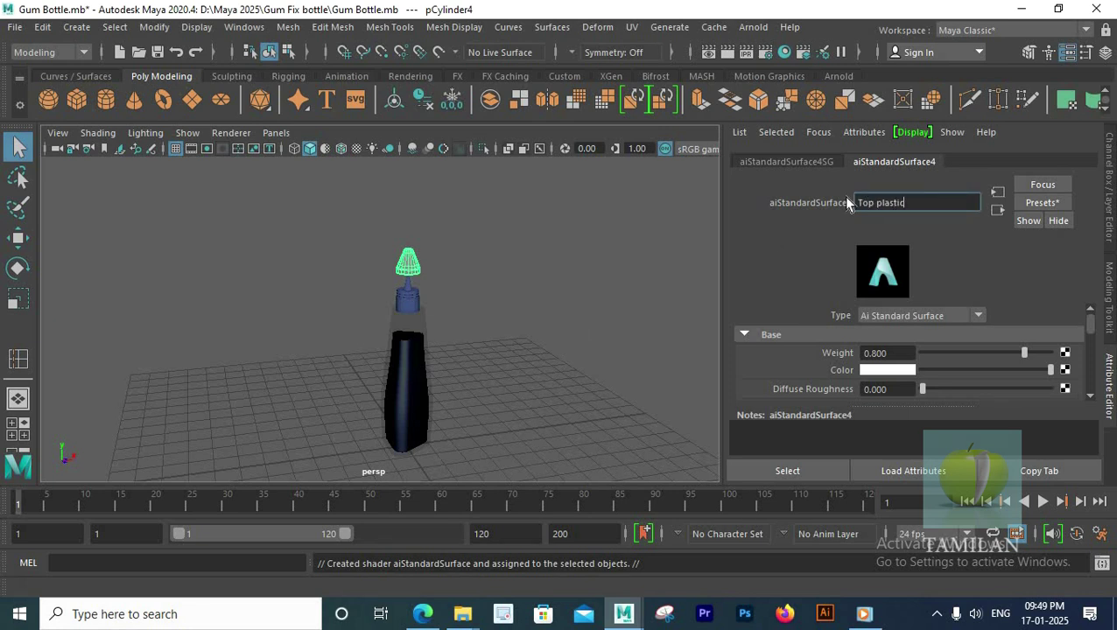
{"action": "key", "text": "Return"}
Replace the Top_plastic material's settings with the Glass preset and set its transmission weight to 0.877.
{"action": "left_click", "coordinate": [1042, 202]}
{"action": "mouse_move", "coordinate": [1014, 335]}
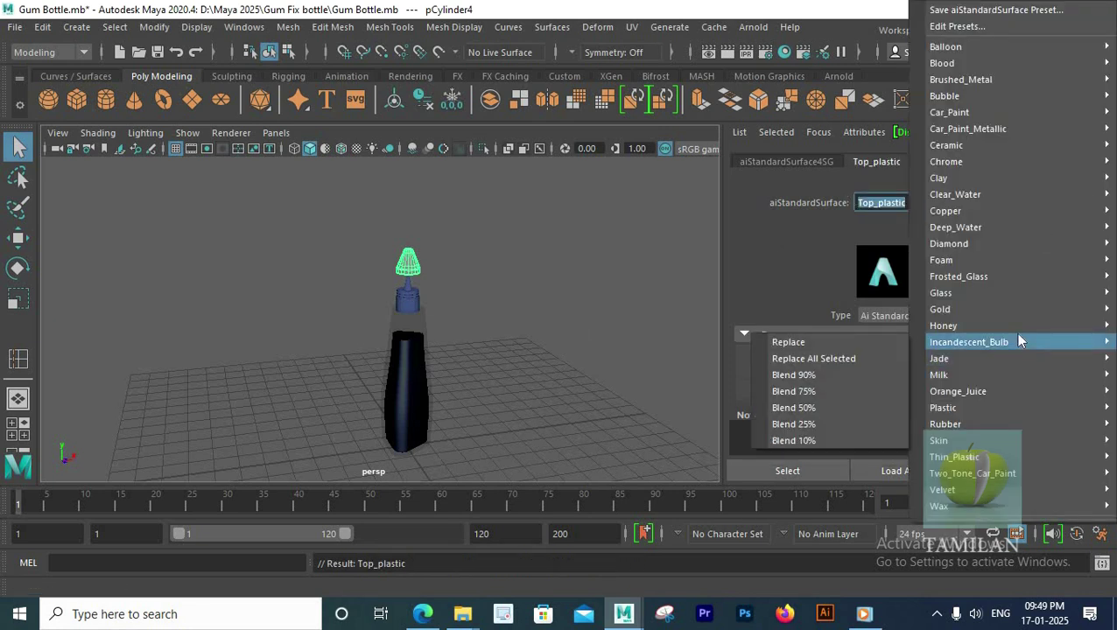
{"action": "mouse_move", "coordinate": [994, 297]}
{"action": "left_click", "coordinate": [809, 293]}
{"action": "scroll", "coordinate": [908, 359], "scroll_direction": "down", "scroll_amount": 5}
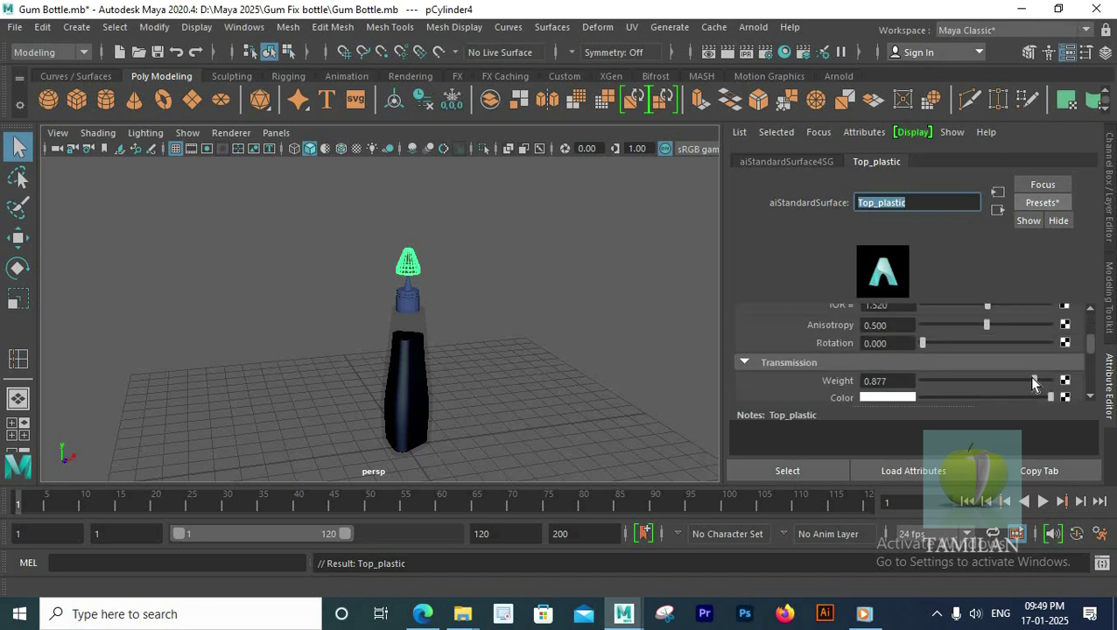
{"action": "scroll", "coordinate": [1033, 382], "scroll_direction": "down", "scroll_amount": 3}
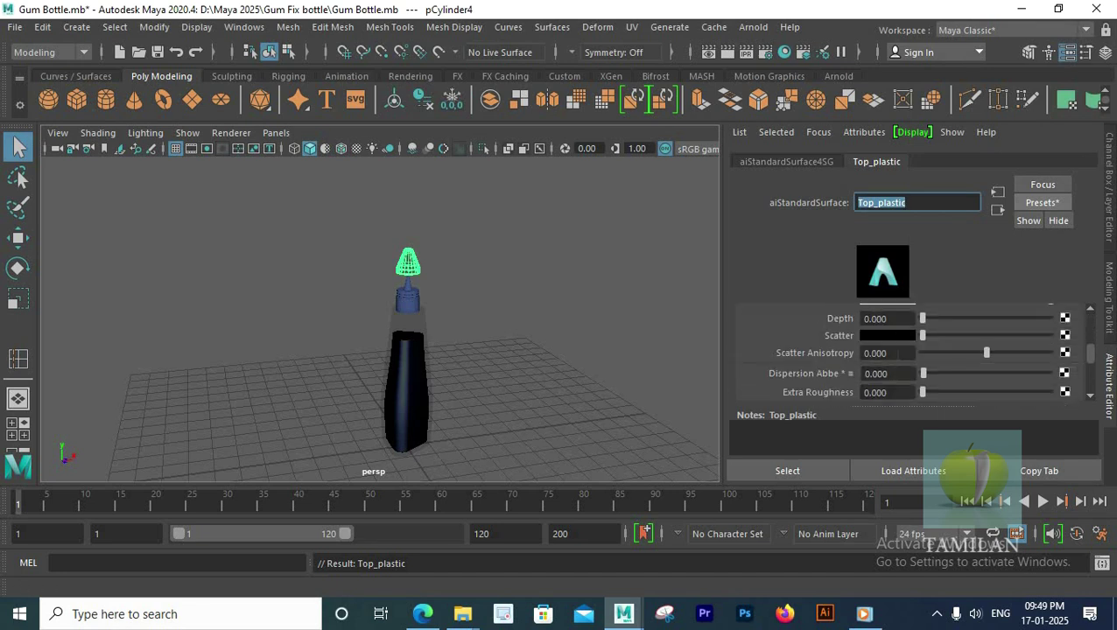
{"action": "left_click", "coordinate": [888, 336]}
Deselect the cap and save the scene.
{"action": "left_click", "coordinate": [391, 295]}
{"action": "scroll", "coordinate": [485, 281], "scroll_direction": "up", "scroll_amount": 4}
{"action": "key", "text": "ctrl+s"}
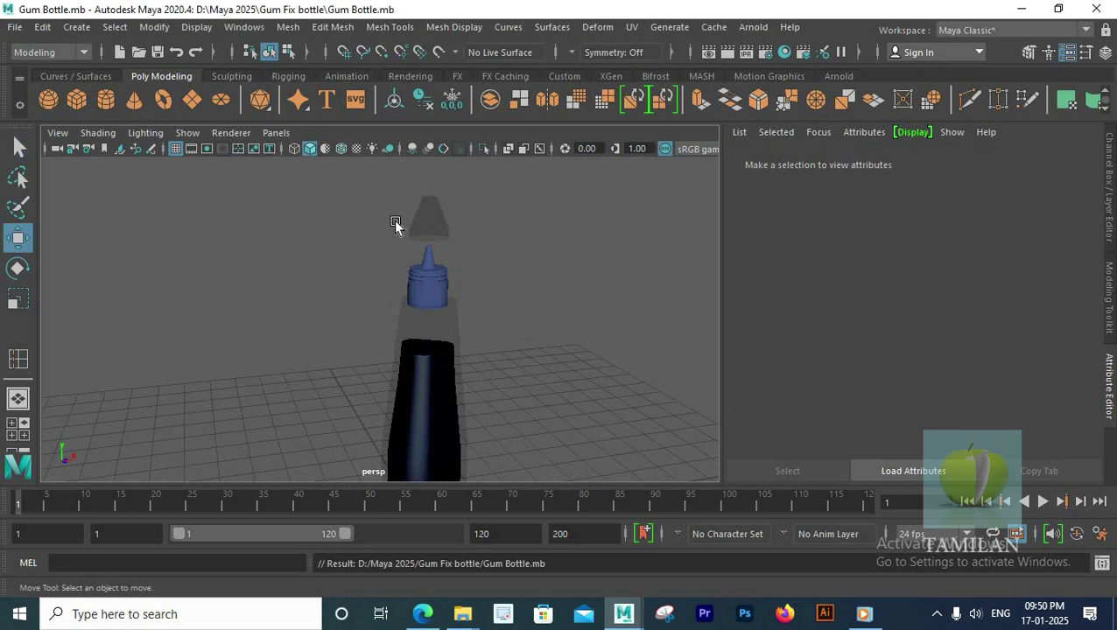
Lower the cap over the nozzle onto the neck, working in the shaded front view.
{"action": "key", "text": "w"}
{"action": "left_click", "coordinate": [431, 220]}
{"action": "scroll", "coordinate": [406, 303], "scroll_direction": "down", "scroll_amount": 2}
{"action": "key", "text": "space"}
{"action": "key", "text": "space"}
{"action": "scroll", "coordinate": [394, 300], "scroll_direction": "up", "scroll_amount": 6}
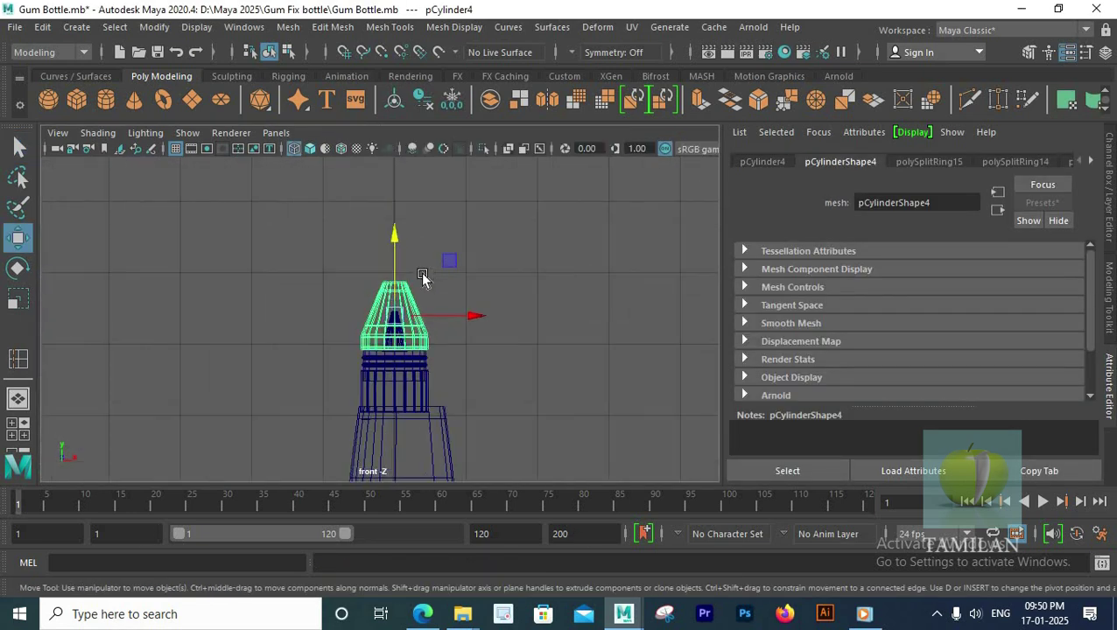
{"action": "key", "text": "5"}
{"action": "left_click_drag", "start_coordinate": [406, 265], "coordinate": [408, 286]}
{"action": "scroll", "coordinate": [456, 265], "scroll_direction": "up", "scroll_amount": 2}
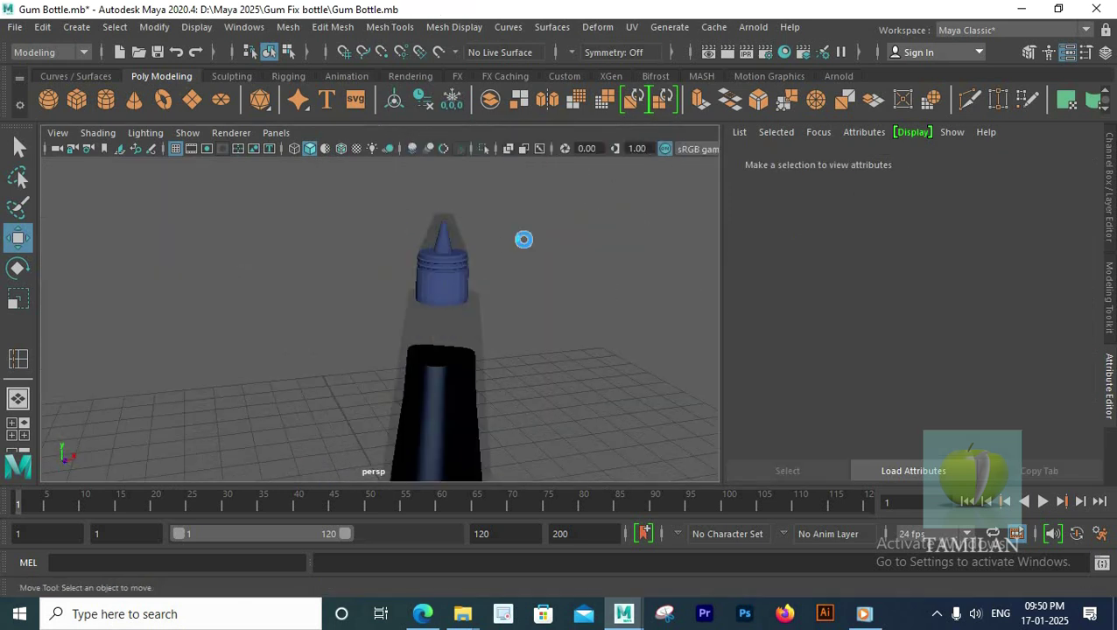
{"action": "scroll", "coordinate": [449, 294], "scroll_direction": "down", "scroll_amount": 5}
{"action": "left_click_drag", "start_coordinate": [449, 295], "coordinate": [456, 321], "text": "alt"}
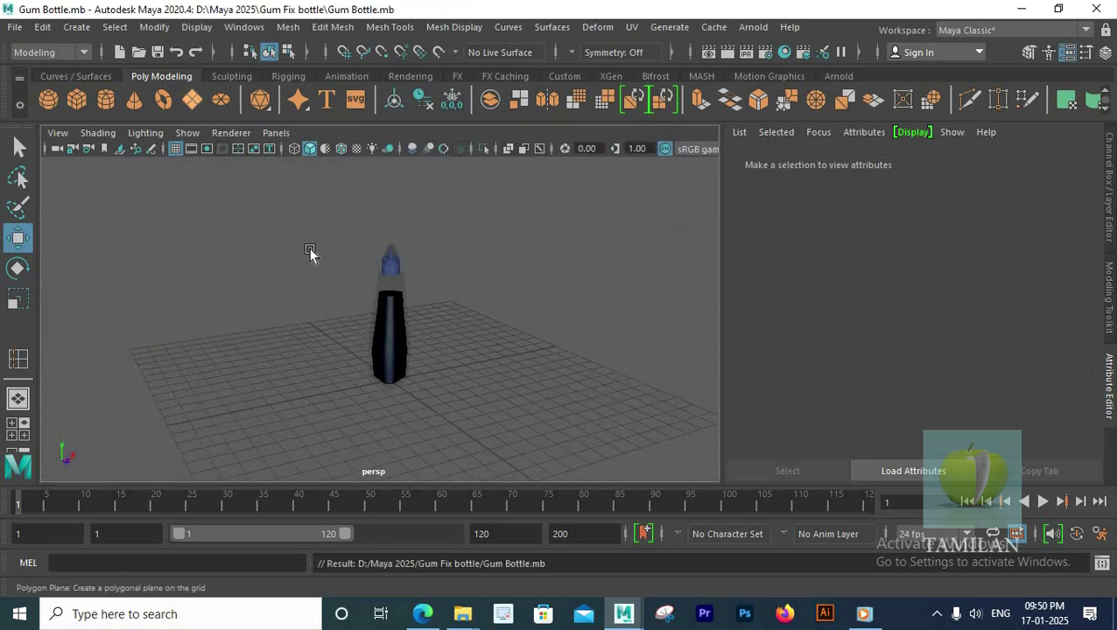
Create a polygon plane at the origin as the floor and set its width to 500 and height to 400.
{"action": "left_click", "coordinate": [192, 100]}
{"action": "key", "text": "space"}
{"action": "key", "text": "space"}
{"action": "scroll", "coordinate": [504, 245], "scroll_direction": "down", "scroll_amount": 5}
{"action": "key", "text": "q"}
{"action": "scroll", "coordinate": [502, 239], "scroll_direction": "down", "scroll_amount": 4}
{"action": "left_click", "coordinate": [1108, 187]}
{"action": "scroll", "coordinate": [1014, 302], "scroll_direction": "down", "scroll_amount": 3}
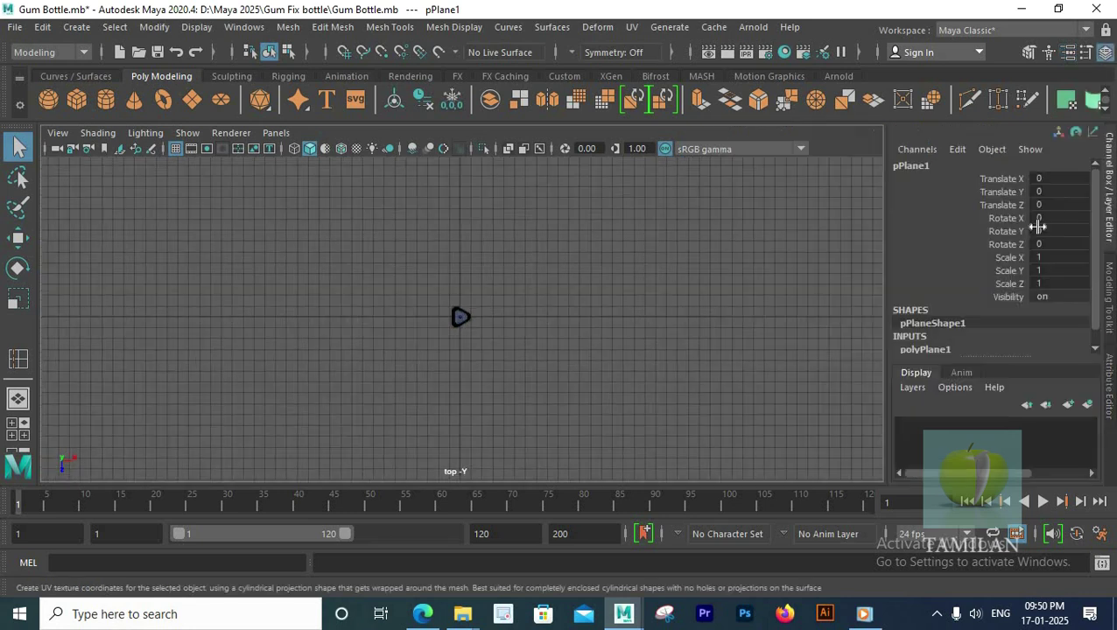
{"action": "left_click", "coordinate": [1058, 281]}
{"action": "type", "text": "500"}
{"action": "key", "text": "Tab"}
{"action": "type", "text": "400"}
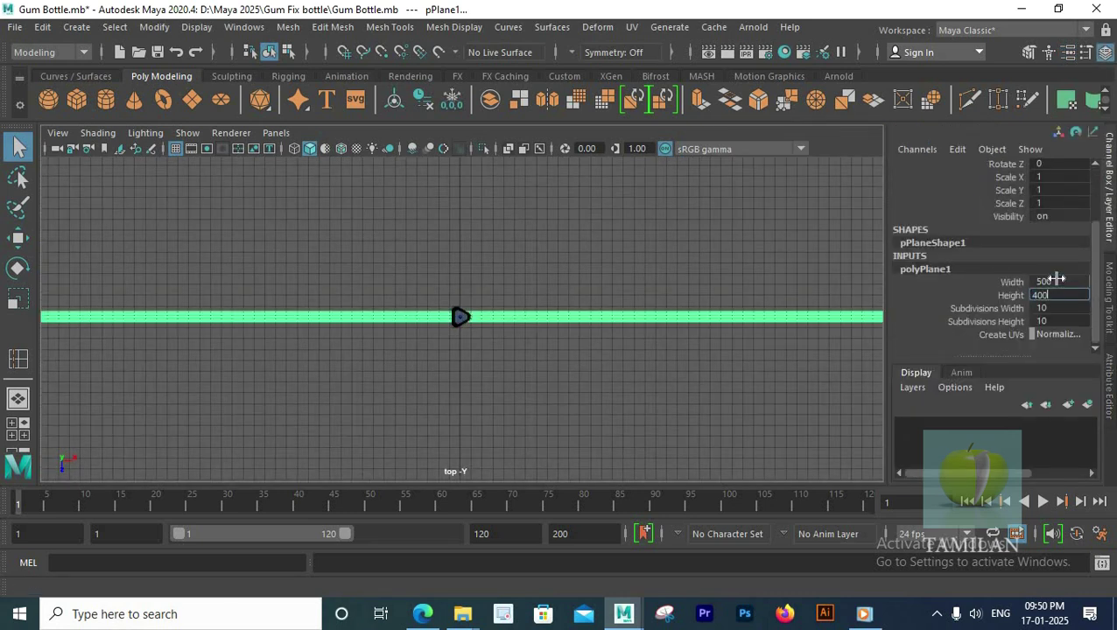
Reduce the floor plane's width and height subdivisions to 1 each.
{"action": "key", "text": "Tab"}
{"action": "type", "text": "1"}
{"action": "key", "text": "Tab"}
{"action": "type", "text": "1"}
{"action": "key", "text": "Return"}
{"action": "scroll", "coordinate": [538, 254], "scroll_direction": "down", "scroll_amount": 2}
{"action": "key", "text": "space"}
{"action": "key", "text": "space"}
{"action": "scroll", "coordinate": [605, 224], "scroll_direction": "down", "scroll_amount": 5}
{"action": "left_click_drag", "start_coordinate": [539, 319], "coordinate": [486, 332], "text": "alt"}
{"action": "scroll", "coordinate": [490, 329], "scroll_direction": "up", "scroll_amount": 3}
{"action": "left_click_drag", "start_coordinate": [724, 309], "coordinate": [692, 260]}
{"action": "key", "text": "Delete"}
{"action": "scroll", "coordinate": [503, 283], "scroll_direction": "up", "scroll_amount": 3}
Assign a new aiStandardSurface material to the floor plane and name it Floor.
{"action": "left_click", "coordinate": [573, 219]}
{"action": "right_click_drag", "start_coordinate": [571, 173], "coordinate": [579, 588]}
{"action": "left_click", "coordinate": [415, 334]}
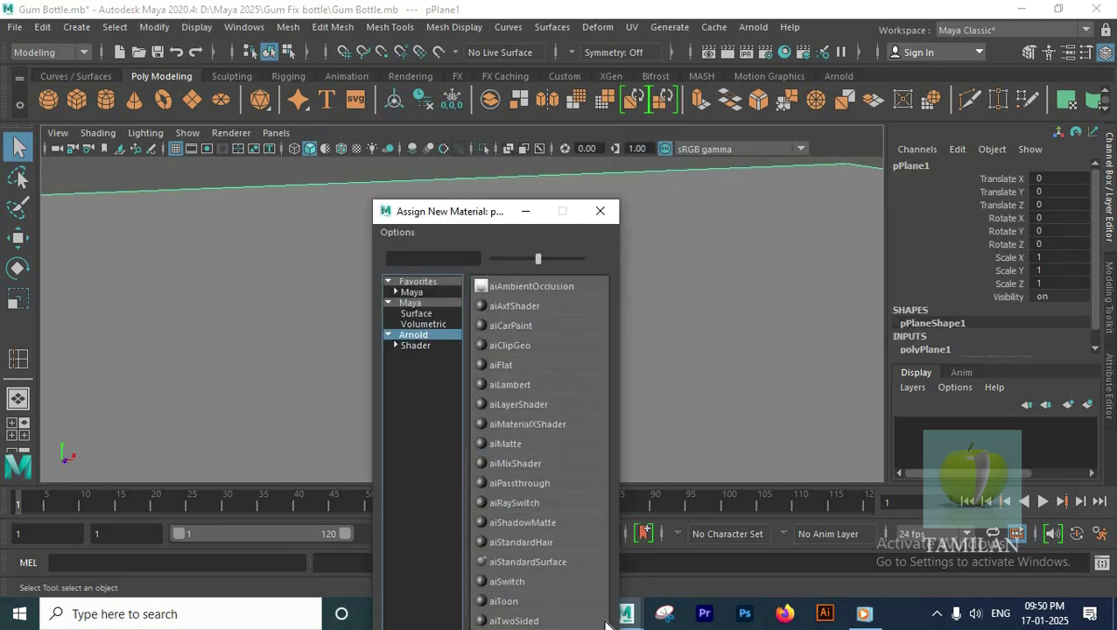
{"action": "left_click", "coordinate": [541, 565]}
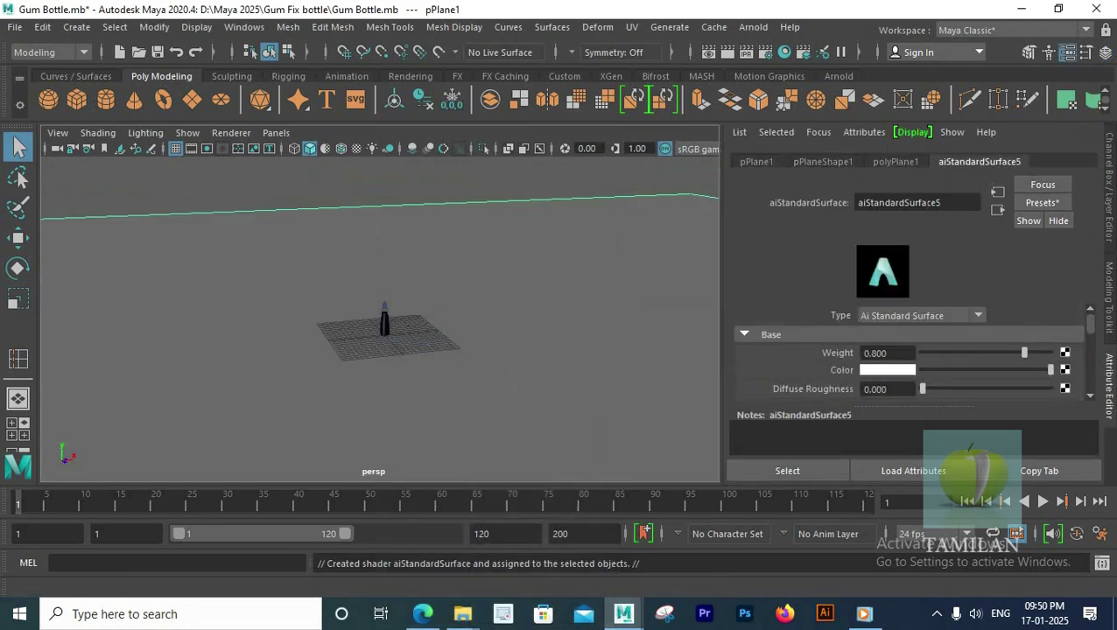
{"action": "type", "text": "Floor"}
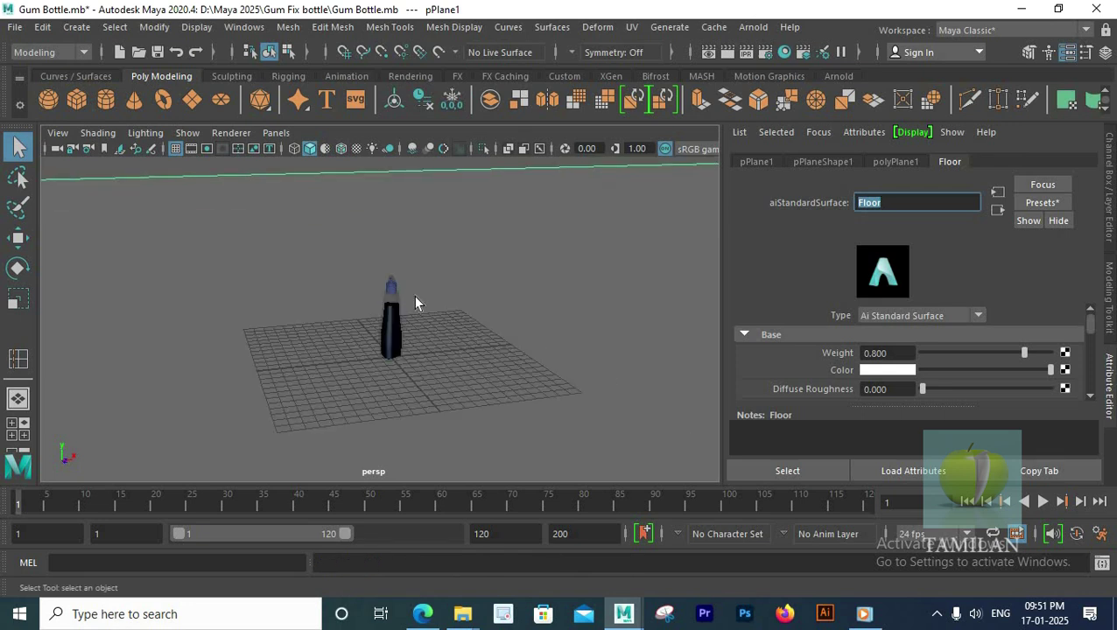
Give the Floor material a light blue base color with saturation about 0.46 and a slightly darkened value.
{"action": "scroll", "coordinate": [415, 298], "scroll_direction": "up", "scroll_amount": 3}
{"action": "scroll", "coordinate": [415, 297], "scroll_direction": "down", "scroll_amount": 5}
{"action": "left_click", "coordinate": [890, 372]}
{"action": "left_click_drag", "start_coordinate": [863, 422], "coordinate": [859, 422]}
{"action": "scroll", "coordinate": [416, 261], "scroll_direction": "up", "scroll_amount": 5}
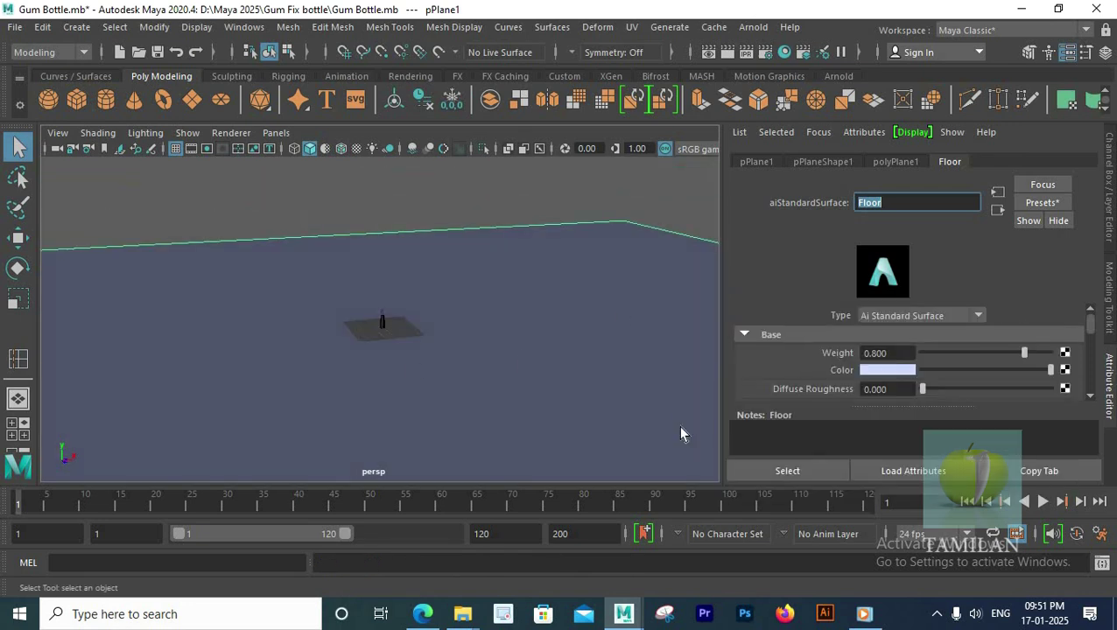
{"action": "left_click", "coordinate": [903, 368]}
{"action": "left_click", "coordinate": [864, 422]}
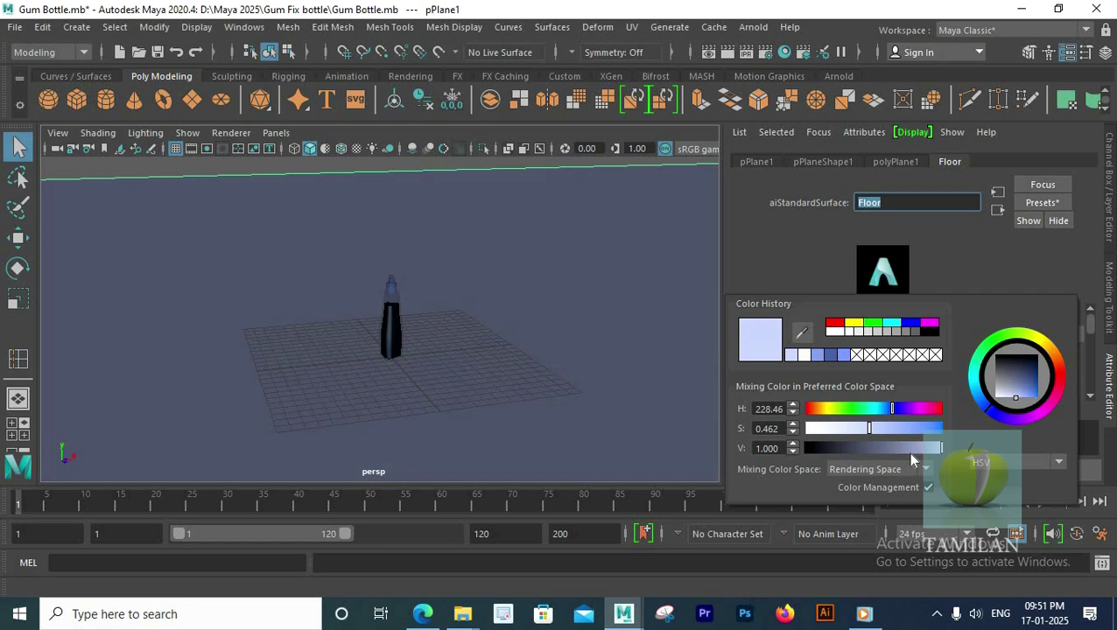
{"action": "left_click", "coordinate": [912, 449]}
{"action": "scroll", "coordinate": [358, 191], "scroll_direction": "down", "scroll_amount": 5}
Deselect the floor plane and save the scene.
{"action": "left_click", "coordinate": [358, 191]}
{"action": "scroll", "coordinate": [439, 265], "scroll_direction": "up", "scroll_amount": 5}
{"action": "scroll", "coordinate": [438, 266], "scroll_direction": "down", "scroll_amount": 4}
{"action": "key", "text": "ctrl+s"}
Duplicate all the bottle parts and move the copy along X beside the original, working in the top view.
{"action": "scroll", "coordinate": [438, 271], "scroll_direction": "up", "scroll_amount": 8}
{"action": "key", "text": "space"}
{"action": "left_click_drag", "start_coordinate": [394, 359], "coordinate": [397, 296]}
{"action": "left_click_drag", "start_coordinate": [322, 277], "coordinate": [438, 355]}
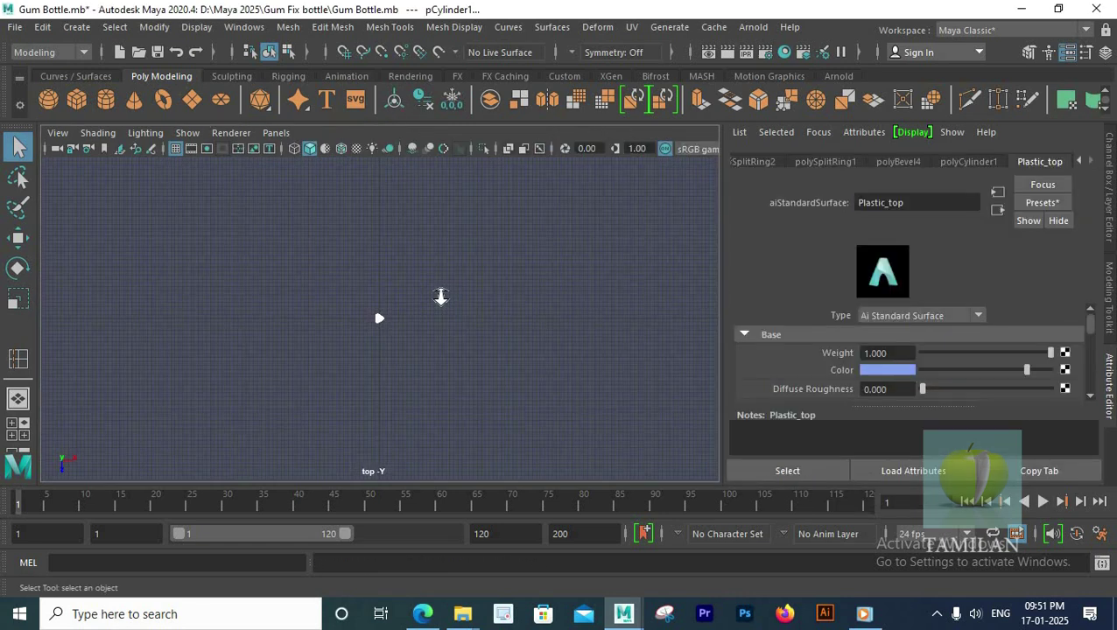
{"action": "key", "text": "ctrl+d"}
{"action": "key", "text": "w"}
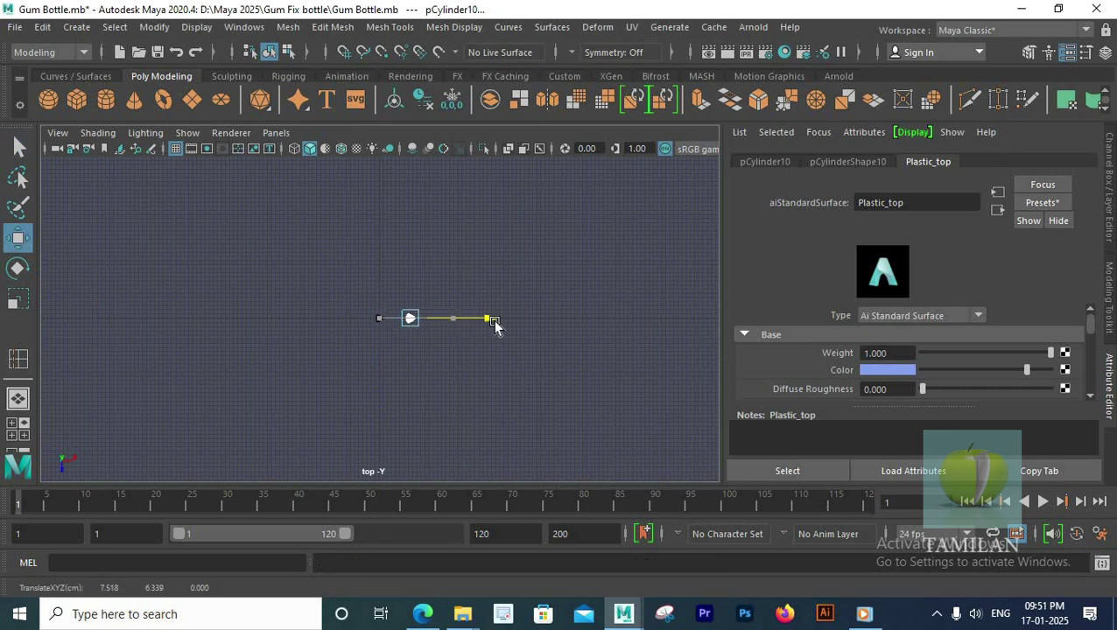
{"action": "left_click_drag", "start_coordinate": [494, 322], "coordinate": [508, 323]}
Lay the duplicated bottle on its side by setting its Rotate Z to 90.
{"action": "key", "text": "space"}
{"action": "left_click_drag", "start_coordinate": [400, 407], "coordinate": [443, 368]}
{"action": "left_click", "coordinate": [519, 100]}
{"action": "scroll", "coordinate": [420, 210], "scroll_direction": "down", "scroll_amount": 6}
{"action": "key", "text": "space"}
{"action": "left_click_drag", "start_coordinate": [242, 249], "coordinate": [245, 188]}
{"action": "scroll", "coordinate": [374, 268], "scroll_direction": "up", "scroll_amount": 6}
{"action": "key", "text": "e"}
{"action": "left_click_drag", "start_coordinate": [518, 318], "coordinate": [473, 378]}
{"action": "left_click", "coordinate": [1110, 200]}
{"action": "type", "text": "90"}
{"action": "key", "text": "Return"}
Turn the lying bottle diagonally and place it on the floor close to the standing bottle.
{"action": "key", "text": "space"}
{"action": "scroll", "coordinate": [477, 372], "scroll_direction": "down", "scroll_amount": 10}
{"action": "key", "text": "w"}
{"action": "left_click_drag", "start_coordinate": [565, 279], "coordinate": [307, 256]}
{"action": "key", "text": "space"}
{"action": "key", "text": "space"}
{"action": "key", "text": "e"}
{"action": "left_click_drag", "start_coordinate": [634, 250], "coordinate": [582, 246]}
{"action": "key", "text": "w"}
{"action": "left_click_drag", "start_coordinate": [602, 316], "coordinate": [504, 342]}
{"action": "key", "text": "space"}
{"action": "left_click_drag", "start_coordinate": [668, 209], "coordinate": [663, 166]}
Add an Arnold skydome light around the scene.
{"action": "right_click_drag", "start_coordinate": [426, 322], "coordinate": [575, 352], "text": "alt"}
{"action": "left_click", "coordinate": [477, 359]}
{"action": "left_click_drag", "start_coordinate": [477, 359], "coordinate": [357, 351], "text": "alt"}
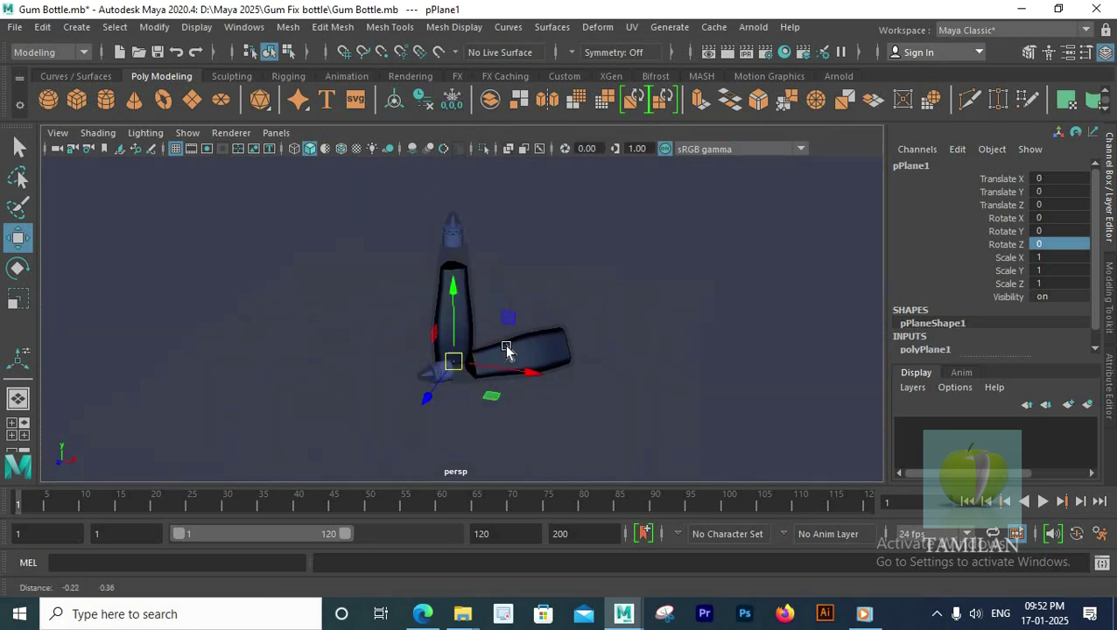
{"action": "middle_click_drag", "start_coordinate": [506, 340], "coordinate": [574, 350], "text": "alt"}
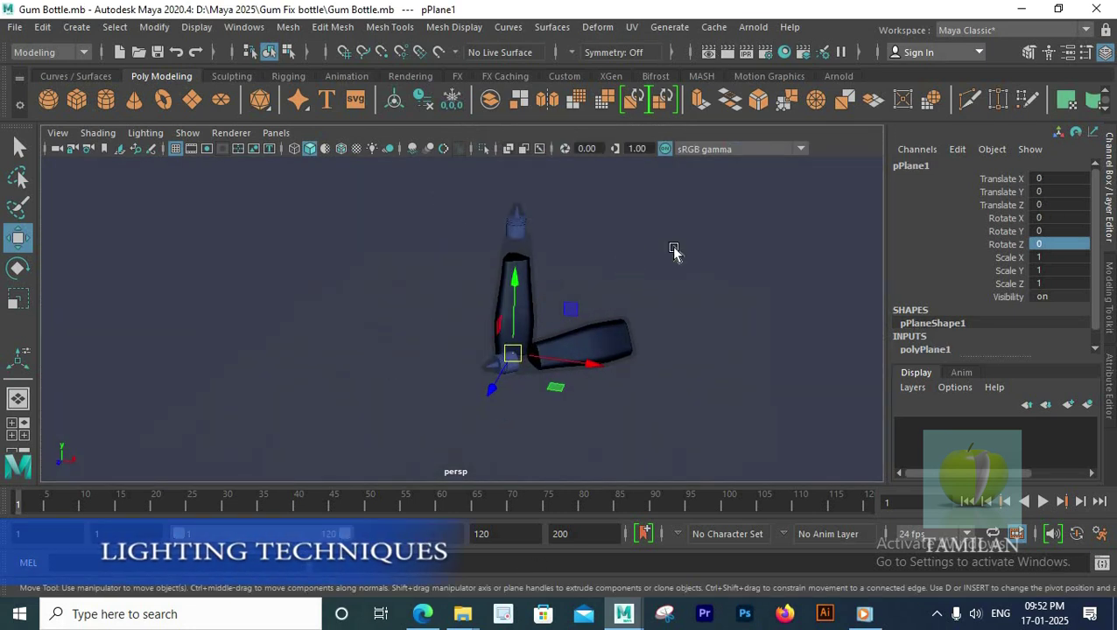
{"action": "scroll", "coordinate": [673, 253], "scroll_direction": "down", "scroll_amount": 5}
{"action": "left_click", "coordinate": [753, 27]}
{"action": "mouse_move", "coordinate": [790, 114]}
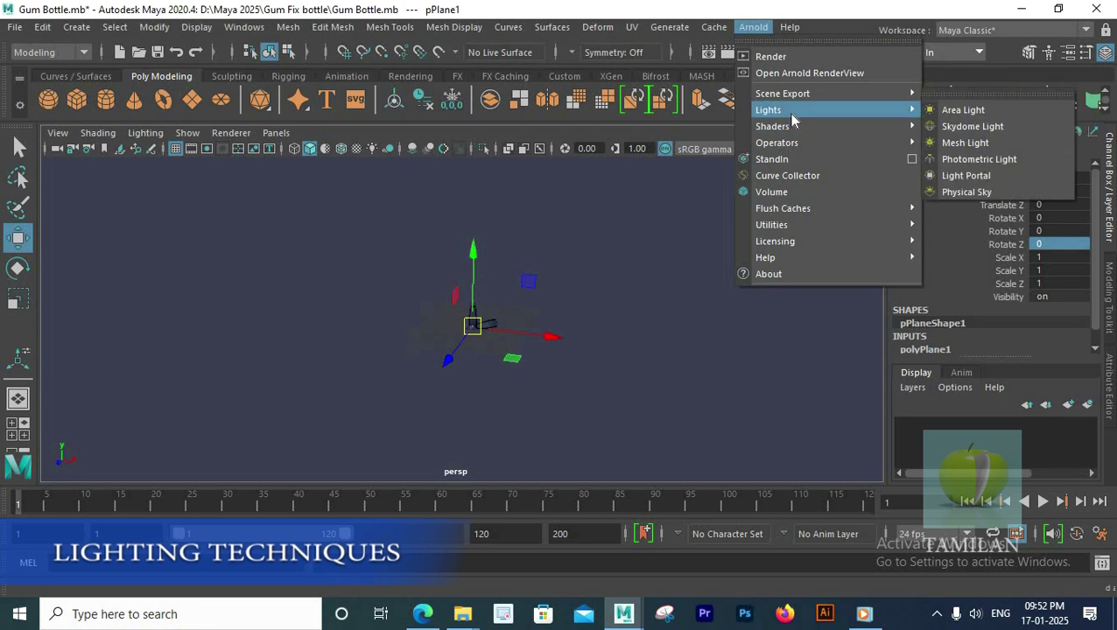
{"action": "left_click", "coordinate": [972, 126]}
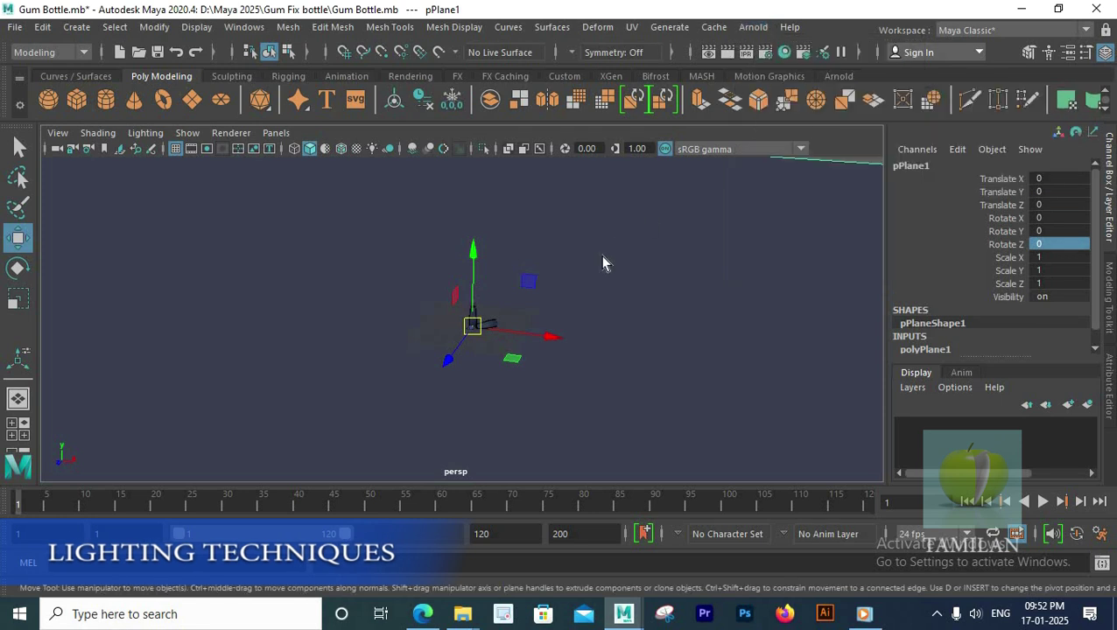
{"action": "scroll", "coordinate": [691, 294], "scroll_direction": "down", "scroll_amount": 6}
{"action": "scroll", "coordinate": [552, 254], "scroll_direction": "up", "scroll_amount": 4}
{"action": "scroll", "coordinate": [624, 247], "scroll_direction": "down", "scroll_amount": 1}
Set the skydome light's intensity to 0.7 and resolution to 4000, and map its color with a File texture.
{"action": "key", "text": "ctrl+a"}
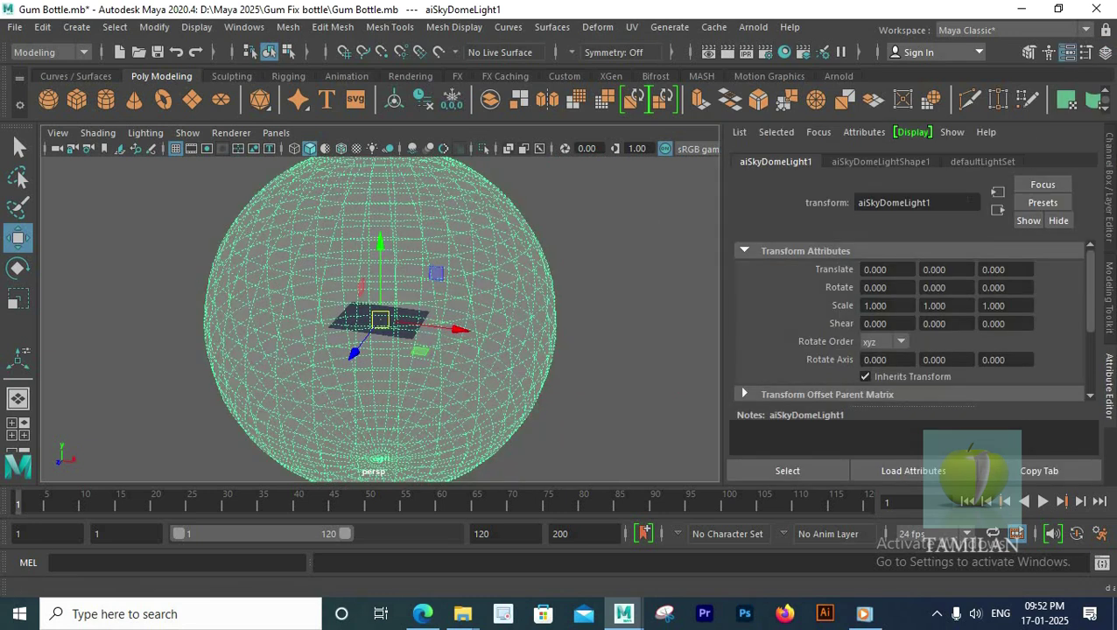
{"action": "left_click", "coordinate": [878, 162]}
{"action": "type", "text": "0.7"}
{"action": "key", "text": "Tab"}
{"action": "type", "text": "4000"}
{"action": "key", "text": "Return"}
{"action": "left_click", "coordinate": [1064, 331]}
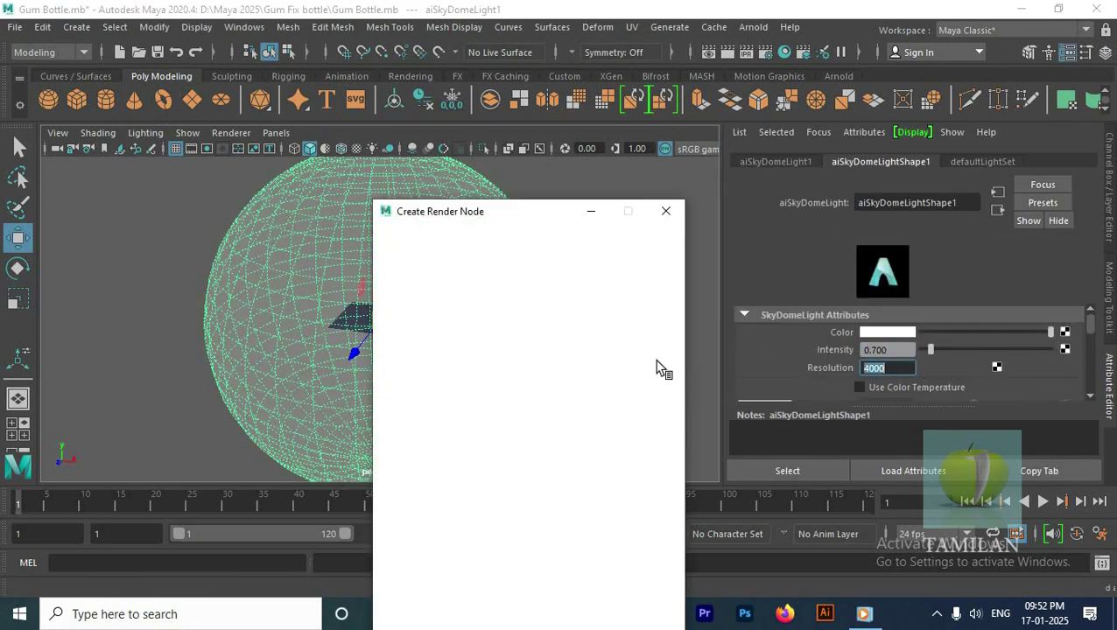
{"action": "left_click", "coordinate": [514, 347]}
Try zwartkops_start_morning_2k.exr from the Maya 2025 folder as the skydome's texture image.
{"action": "left_click", "coordinate": [1068, 385]}
{"action": "left_click", "coordinate": [162, 125]}
{"action": "double_click", "coordinate": [236, 144]}
{"action": "double_click", "coordinate": [255, 232]}
{"action": "left_click", "coordinate": [258, 190]}
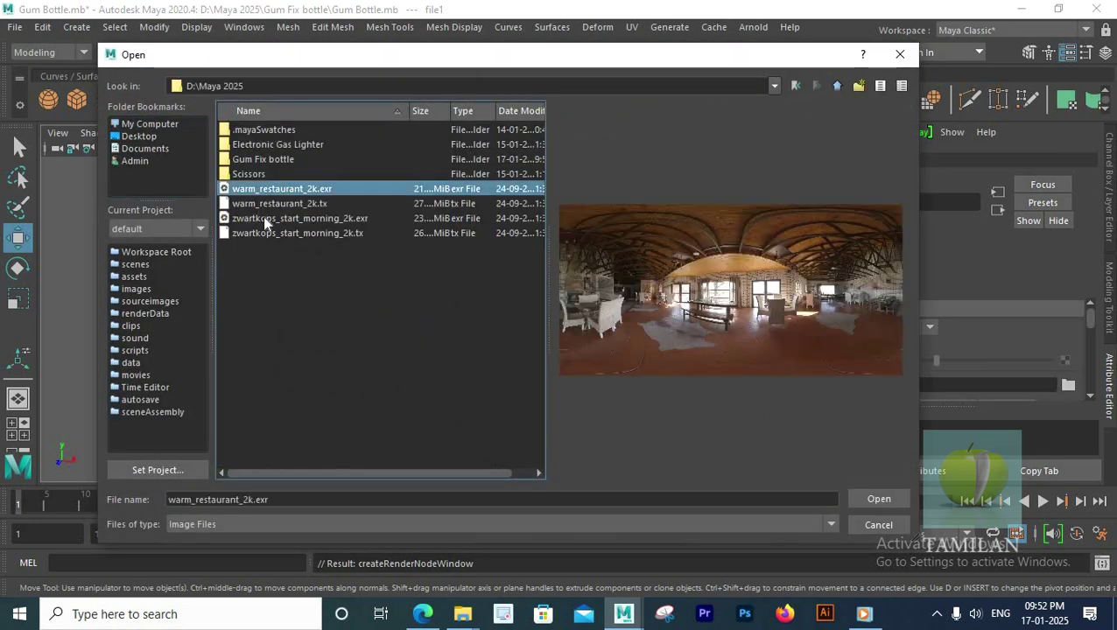
{"action": "left_click", "coordinate": [263, 218]}
{"action": "left_click", "coordinate": [878, 499]}
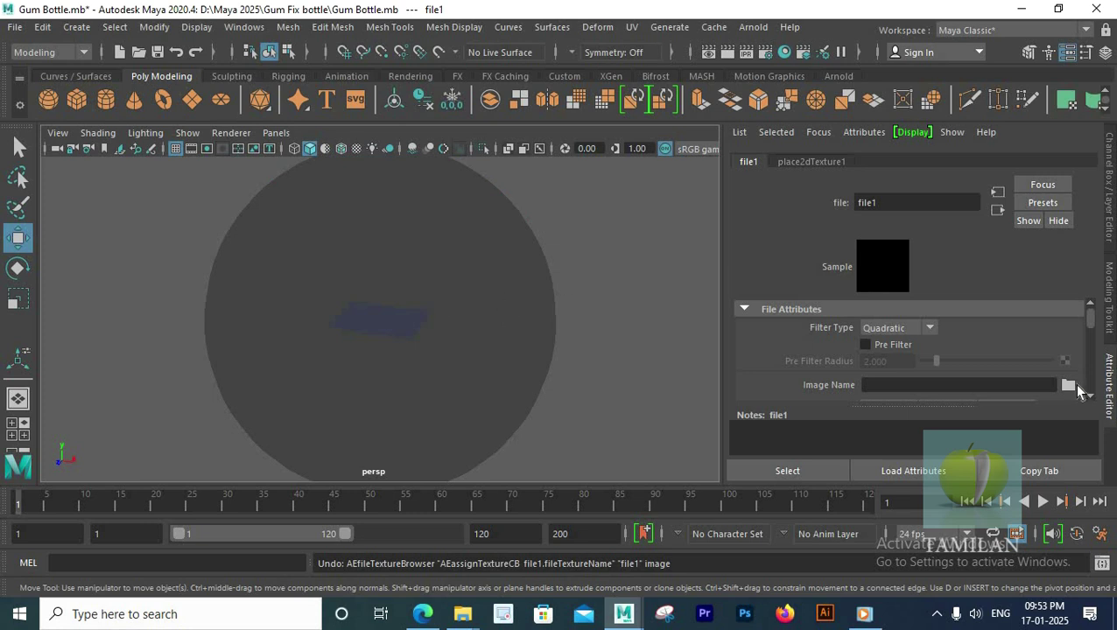
Load warm_restaurant_2k.exr from the Maya 2025 folder as the skydome's texture image and save the scene.
{"action": "left_click", "coordinate": [1068, 385]}
{"action": "left_click", "coordinate": [166, 124]}
{"action": "double_click", "coordinate": [235, 143]}
{"action": "double_click", "coordinate": [285, 221]}
{"action": "left_click", "coordinate": [291, 190]}
{"action": "left_click", "coordinate": [879, 499]}
{"action": "scroll", "coordinate": [520, 318], "scroll_direction": "up", "scroll_amount": 10}
{"action": "key", "text": "ctrl+s"}
Create a directional light and raise it about 10.4 units above the bottles.
{"action": "scroll", "coordinate": [490, 332], "scroll_direction": "down", "scroll_amount": 5}
{"action": "scroll", "coordinate": [490, 333], "scroll_direction": "down", "scroll_amount": 6}
{"action": "scroll", "coordinate": [501, 306], "scroll_direction": "up", "scroll_amount": 2}
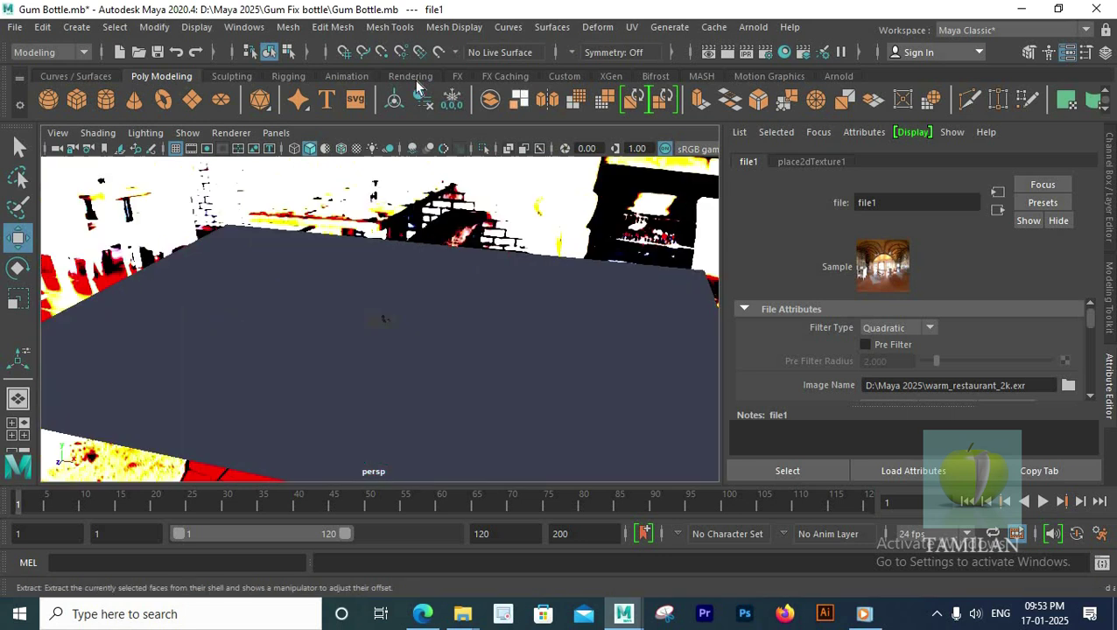
{"action": "left_click", "coordinate": [410, 76]}
{"action": "left_click", "coordinate": [75, 102]}
{"action": "scroll", "coordinate": [354, 282], "scroll_direction": "up", "scroll_amount": 5}
{"action": "left_click_drag", "start_coordinate": [389, 248], "coordinate": [371, 189]}
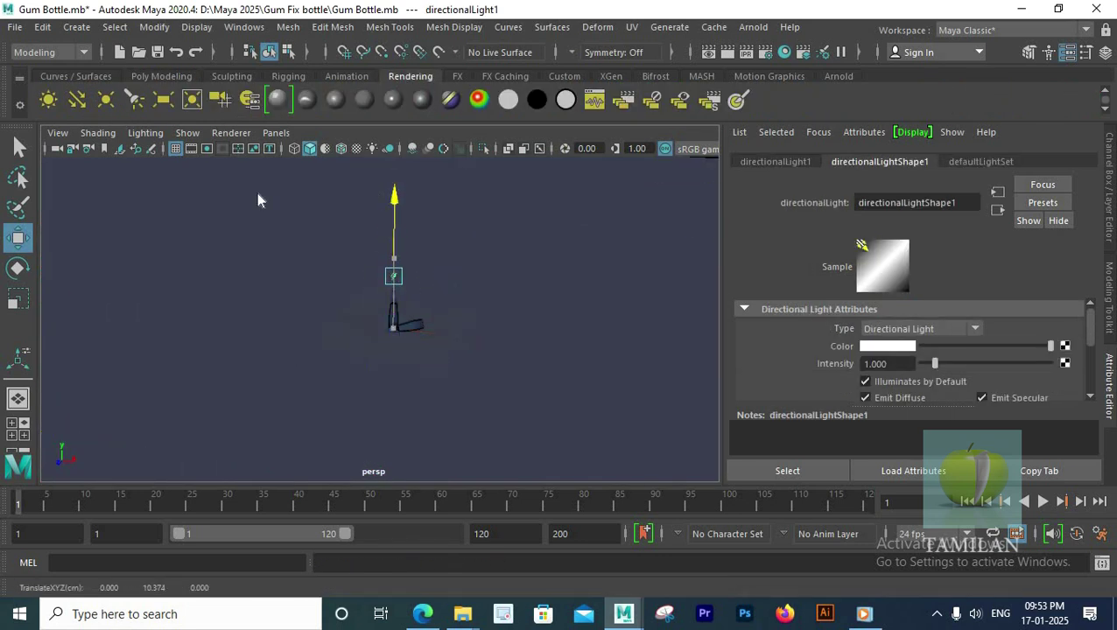
Rotate the directional light to aim down at the bottles and shift it off to their back side.
{"action": "key", "text": "space"}
{"action": "key", "text": "space"}
{"action": "scroll", "coordinate": [385, 308], "scroll_direction": "up", "scroll_amount": 7}
{"action": "key", "text": "e"}
{"action": "left_click_drag", "start_coordinate": [441, 299], "coordinate": [386, 286]}
{"action": "left_click_drag", "start_coordinate": [383, 325], "coordinate": [304, 196]}
{"action": "key", "text": "w"}
{"action": "scroll", "coordinate": [466, 302], "scroll_direction": "down", "scroll_amount": 6}
{"action": "scroll", "coordinate": [364, 242], "scroll_direction": "up", "scroll_amount": 2}
{"action": "middle_click_drag", "start_coordinate": [320, 207], "coordinate": [354, 250], "text": "alt"}
{"action": "left_click_drag", "start_coordinate": [344, 229], "coordinate": [395, 279]}
Settle the directional light at about X -3.1, Y 11.1, Z -3.1 and set its intensity to 0.7.
{"action": "scroll", "coordinate": [278, 401], "scroll_direction": "up", "scroll_amount": 1}
{"action": "key", "text": "space"}
{"action": "key", "text": "space"}
{"action": "scroll", "coordinate": [386, 345], "scroll_direction": "down", "scroll_amount": 8}
{"action": "key", "text": "4"}
{"action": "scroll", "coordinate": [402, 344], "scroll_direction": "up", "scroll_amount": 4}
{"action": "key", "text": "r"}
{"action": "key", "text": "space"}
{"action": "key", "text": "space"}
{"action": "scroll", "coordinate": [417, 299], "scroll_direction": "down", "scroll_amount": 3}
{"action": "key", "text": "e"}
{"action": "key", "text": "w"}
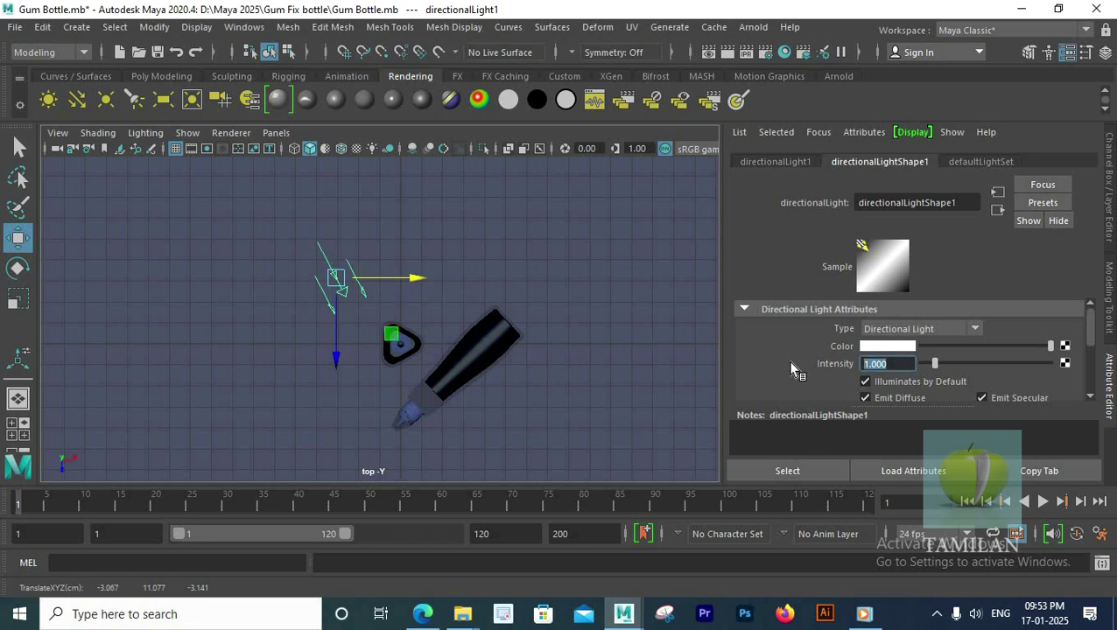
{"action": "type", "text": "0.7"}
{"action": "key", "text": "Return"}
Add a second directional light, move it along X past the lying bottle and tilt it about -62 degrees in X.
{"action": "scroll", "coordinate": [490, 254], "scroll_direction": "down", "scroll_amount": 2}
{"action": "left_click", "coordinate": [78, 100]}
{"action": "scroll", "coordinate": [522, 360], "scroll_direction": "down", "scroll_amount": 2}
{"action": "left_click_drag", "start_coordinate": [479, 338], "coordinate": [593, 345]}
{"action": "key", "text": "e"}
{"action": "left_click_drag", "start_coordinate": [518, 267], "coordinate": [499, 292]}
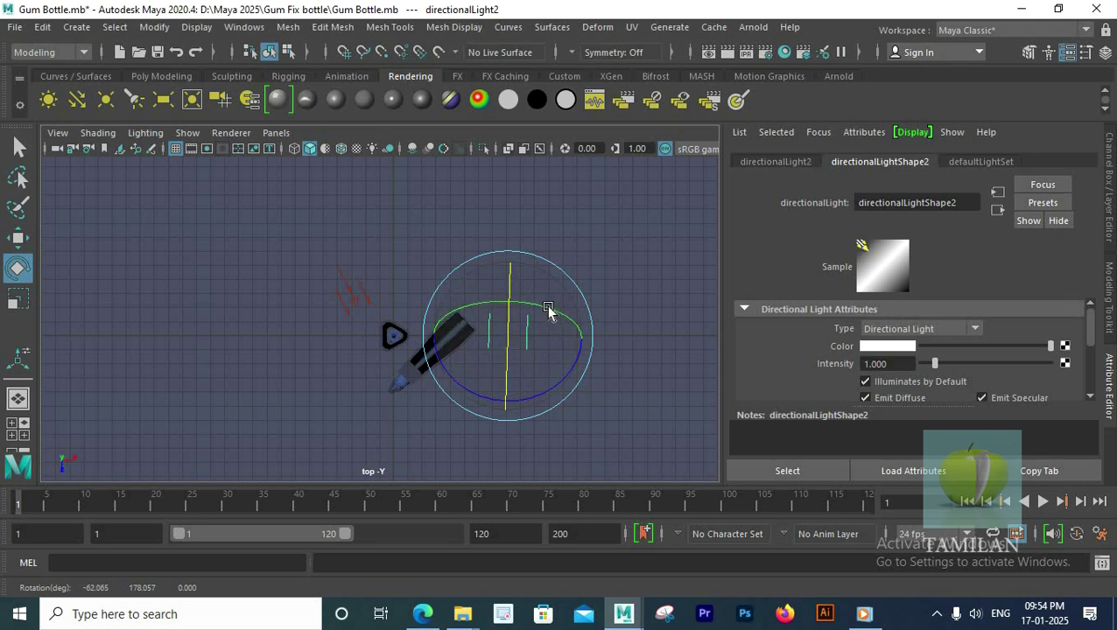
{"action": "key", "text": "ctrl+z"}
Select the first directional light and set its Arnold exposure to 1.2, angle to 16 and samples to 2.
{"action": "key", "text": "w"}
{"action": "left_click", "coordinate": [515, 338]}
{"action": "left_click", "coordinate": [515, 338]}
{"action": "scroll", "coordinate": [901, 376], "scroll_direction": "down", "scroll_amount": 3}
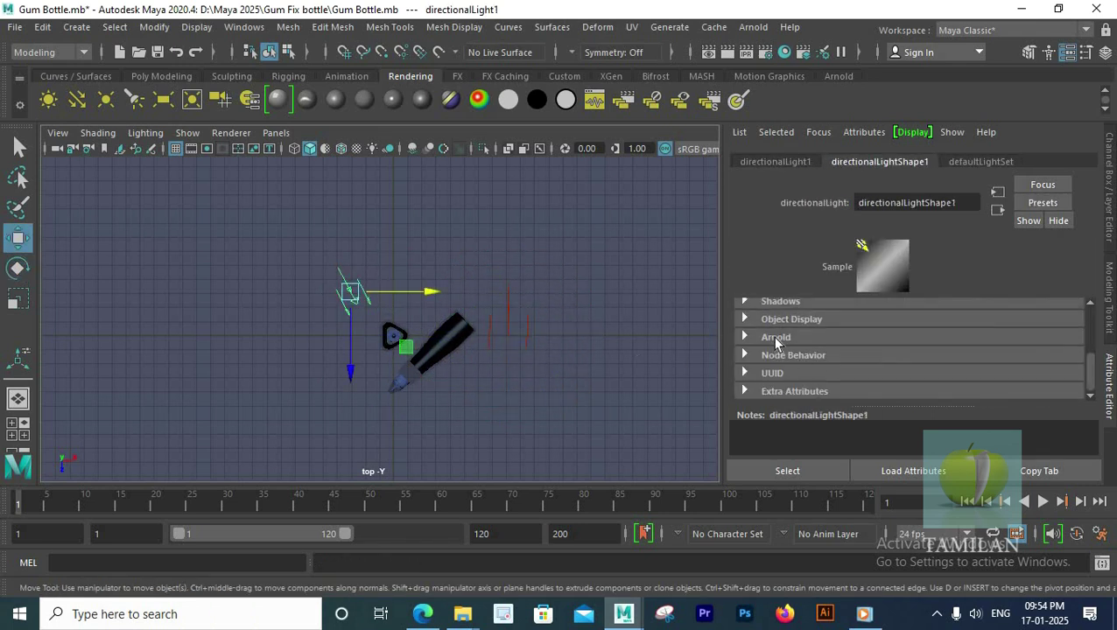
{"action": "left_click", "coordinate": [777, 342]}
{"action": "scroll", "coordinate": [895, 365], "scroll_direction": "down", "scroll_amount": 1}
{"action": "type", "text": "1.2"}
{"action": "key", "text": "Tab"}
{"action": "type", "text": "16"}
{"action": "key", "text": "Tab"}
{"action": "type", "text": "2"}
{"action": "key", "text": "Return"}
Set the second directional light's intensity to 0.5, Arnold exposure to 1 and angle to 10.
{"action": "scroll", "coordinate": [897, 359], "scroll_direction": "up", "scroll_amount": 5}
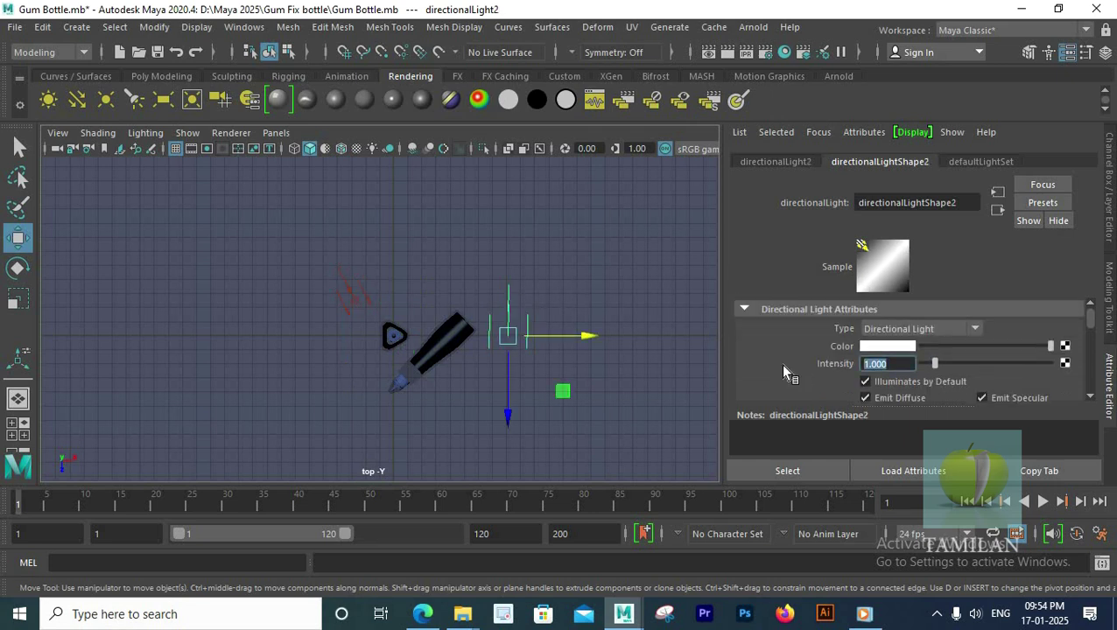
{"action": "type", "text": "0.5"}
{"action": "key", "text": "Return"}
{"action": "scroll", "coordinate": [893, 351], "scroll_direction": "down", "scroll_amount": 7}
{"action": "scroll", "coordinate": [838, 366], "scroll_direction": "up", "scroll_amount": 6}
{"action": "scroll", "coordinate": [837, 366], "scroll_direction": "down", "scroll_amount": 3}
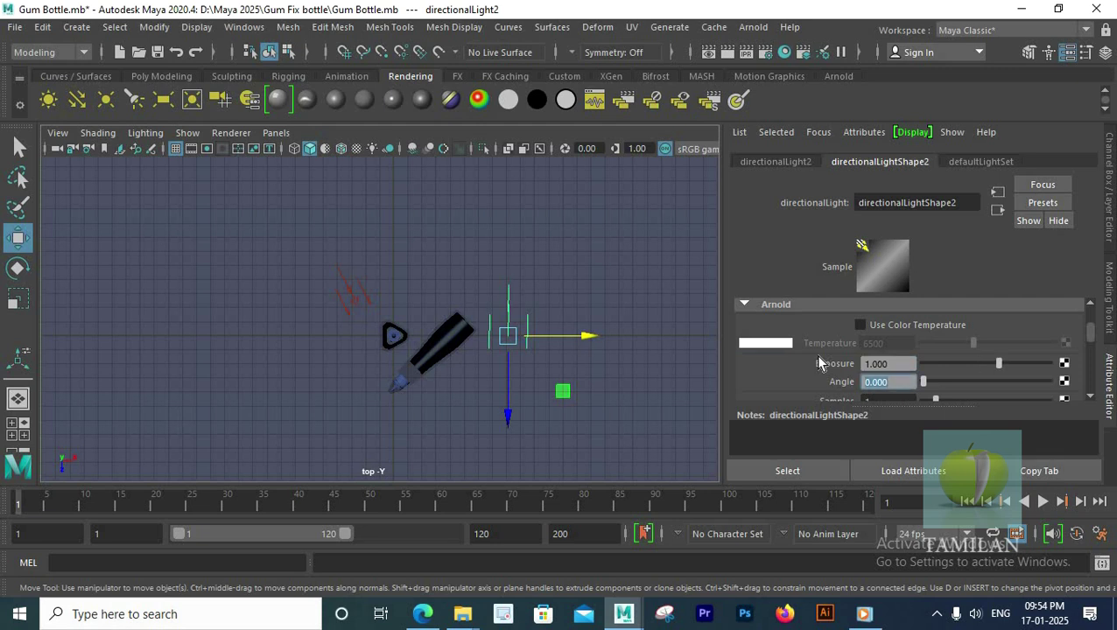
{"action": "type", "text": "10"}
{"action": "key", "text": "Return"}
{"action": "scroll", "coordinate": [819, 359], "scroll_direction": "down", "scroll_amount": 2}
Move the second directional light farther away from the bottles along X and check its placement in perspective.
{"action": "left_click_drag", "start_coordinate": [588, 336], "coordinate": [640, 338]}
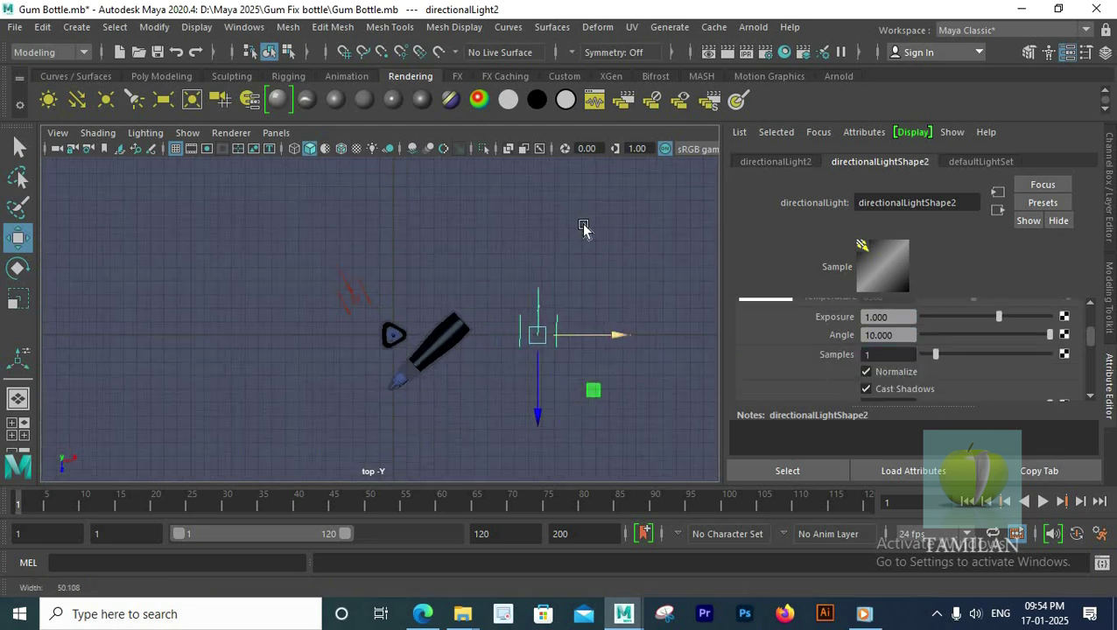
{"action": "key", "text": "space"}
{"action": "key", "text": "space"}
{"action": "left_click_drag", "start_coordinate": [473, 305], "coordinate": [409, 330], "text": "alt"}
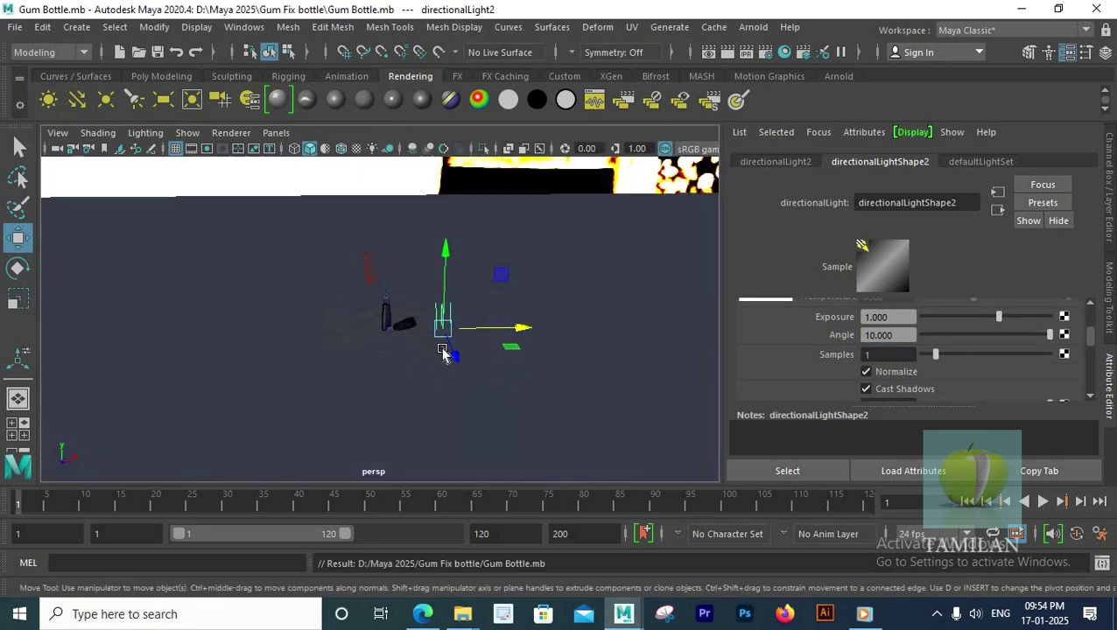
{"action": "key", "text": "q"}
{"action": "right_click_drag", "start_coordinate": [474, 348], "coordinate": [518, 351], "text": "alt"}
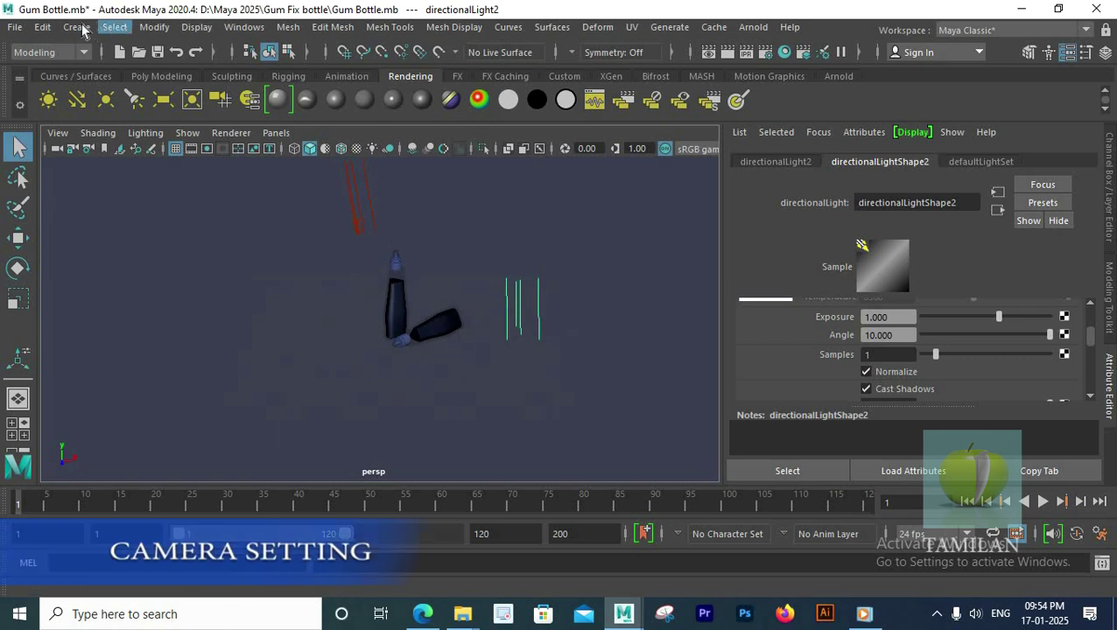
Create a camera and set its focal length to 100.
{"action": "left_click", "coordinate": [83, 27]}
{"action": "mouse_move", "coordinate": [131, 135]}
{"action": "left_click", "coordinate": [311, 135]}
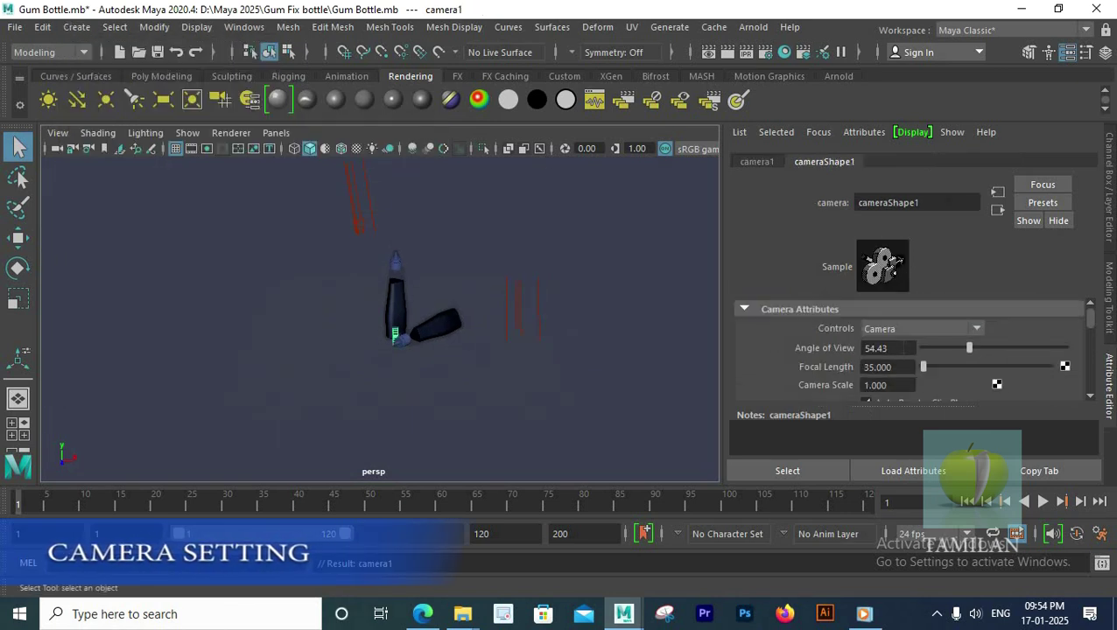
{"action": "scroll", "coordinate": [810, 353], "scroll_direction": "down", "scroll_amount": 5}
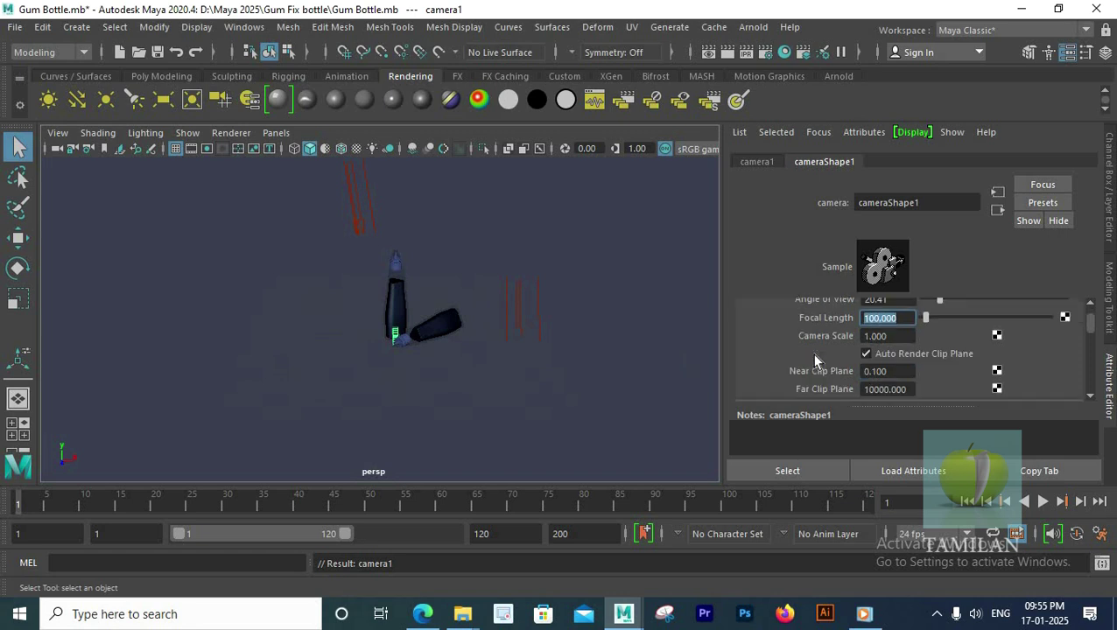
{"action": "scroll", "coordinate": [801, 333], "scroll_direction": "up", "scroll_amount": 5}
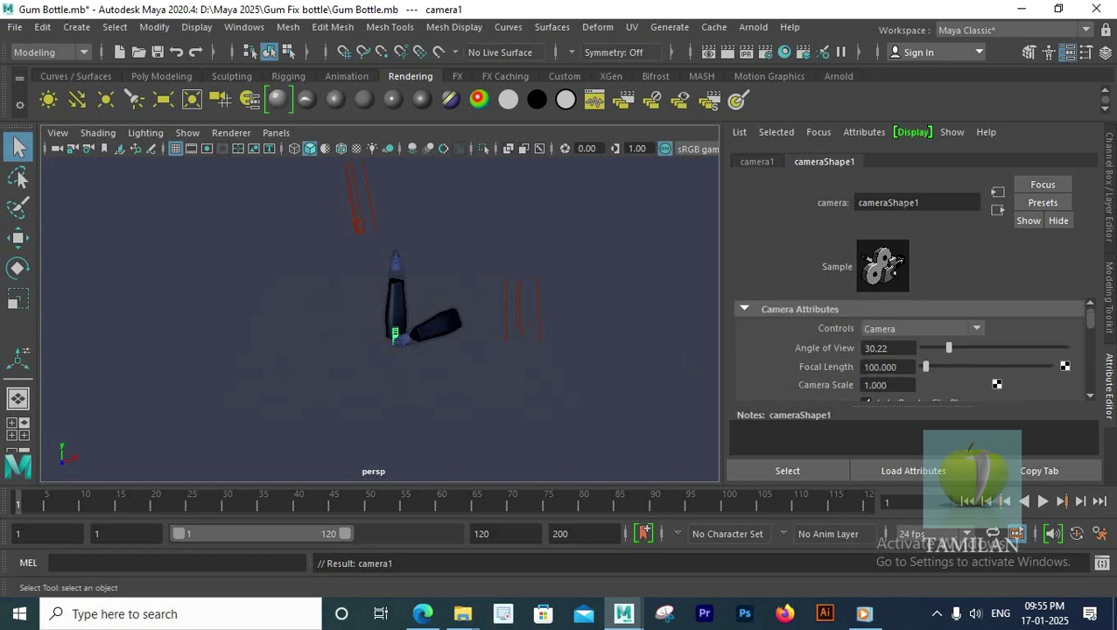
{"action": "left_click", "coordinate": [68, 29]}
{"action": "mouse_move", "coordinate": [124, 140]}
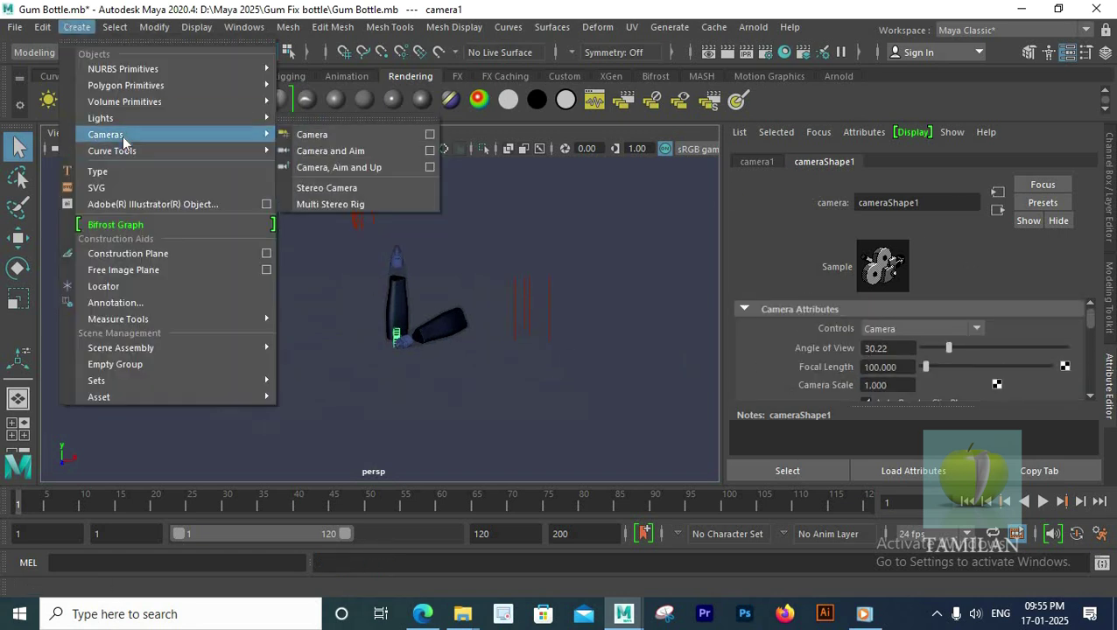
{"action": "left_click", "coordinate": [338, 134]}
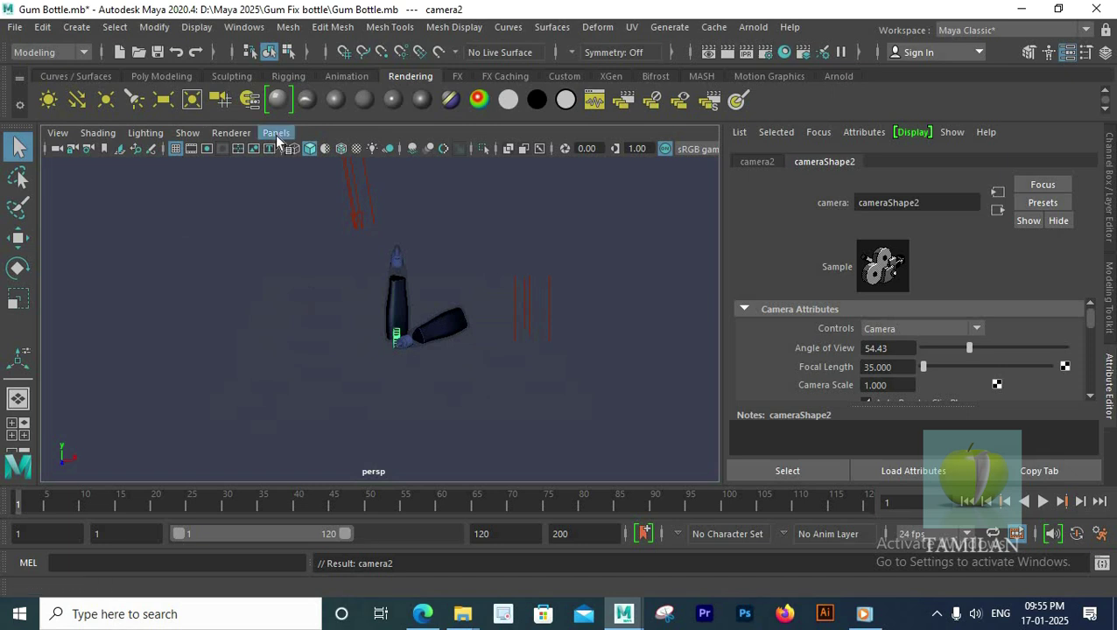
{"action": "key", "text": "w"}
{"action": "key", "text": "space"}
{"action": "left_click_drag", "start_coordinate": [292, 271], "coordinate": [291, 231]}
{"action": "left_click_drag", "start_coordinate": [469, 344], "coordinate": [571, 341]}
{"action": "key", "text": "Delete"}
Look through the 100 mm camera and frame both bottles closely.
{"action": "left_click", "coordinate": [400, 370]}
{"action": "left_click", "coordinate": [279, 133]}
{"action": "left_click", "coordinate": [320, 205]}
{"action": "right_click_drag", "start_coordinate": [546, 336], "coordinate": [404, 326], "text": "alt"}
{"action": "scroll", "coordinate": [404, 325], "scroll_direction": "up", "scroll_amount": 3}
Configure the Arnold render settings, entering 5, 3 and 3 for the first three sampling values.
{"action": "left_click", "coordinate": [765, 52]}
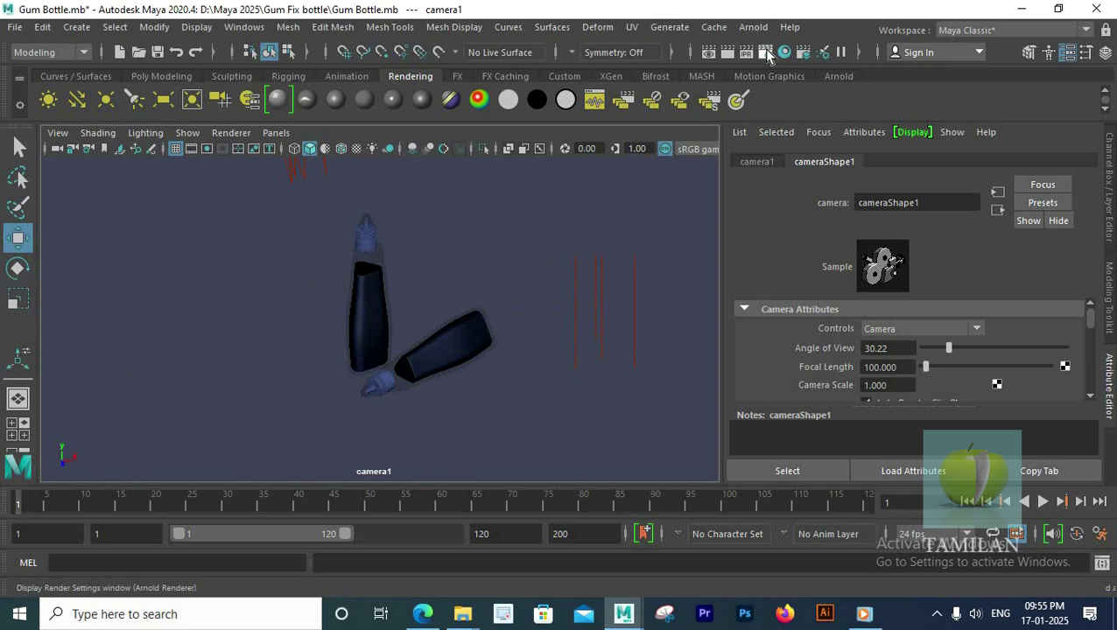
{"action": "scroll", "coordinate": [521, 437], "scroll_direction": "down", "scroll_amount": 5}
{"action": "left_click", "coordinate": [416, 454]}
{"action": "scroll", "coordinate": [389, 527], "scroll_direction": "down", "scroll_amount": 3}
{"action": "left_click", "coordinate": [391, 505]}
{"action": "left_click", "coordinate": [310, 239]}
{"action": "left_click_drag", "start_coordinate": [357, 327], "coordinate": [275, 321]}
{"action": "type", "text": "5"}
{"action": "key", "text": "Tab"}
{"action": "type", "text": "3"}
{"action": "key", "text": "Tab"}
{"action": "type", "text": "3"}
{"action": "key", "text": "Return"}
{"action": "left_click", "coordinate": [564, 152]}
{"action": "left_click", "coordinate": [58, 132]}
{"action": "mouse_move", "coordinate": [263, 444]}
{"action": "left_click", "coordinate": [357, 441]}
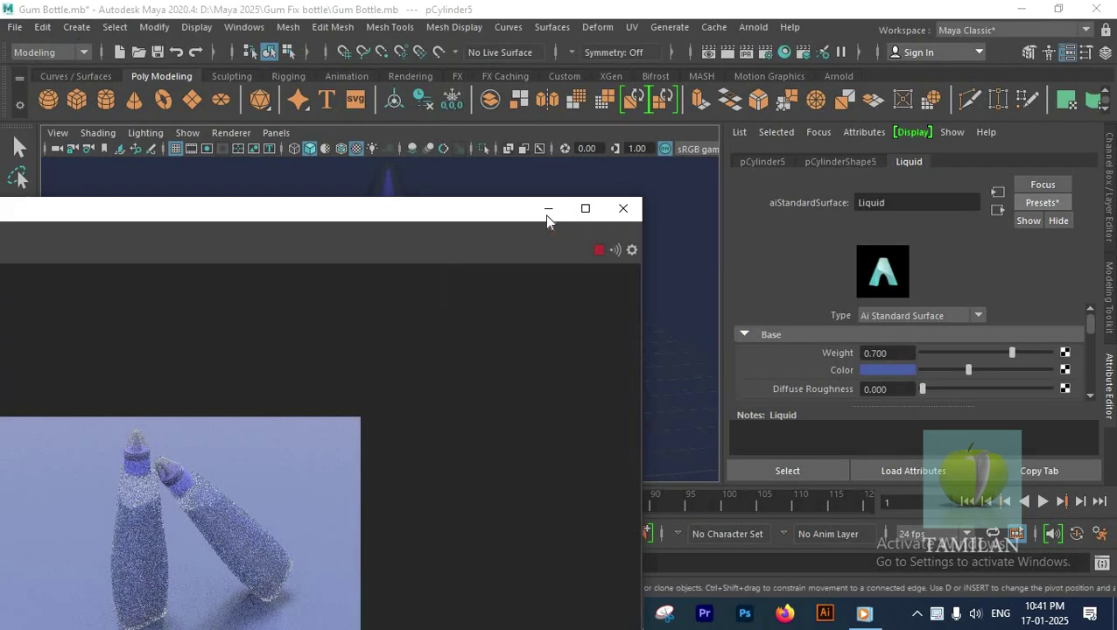
Minimize the render window, select the floor plane and examine its Floor material's base and specular settings.
{"action": "left_click", "coordinate": [548, 210]}
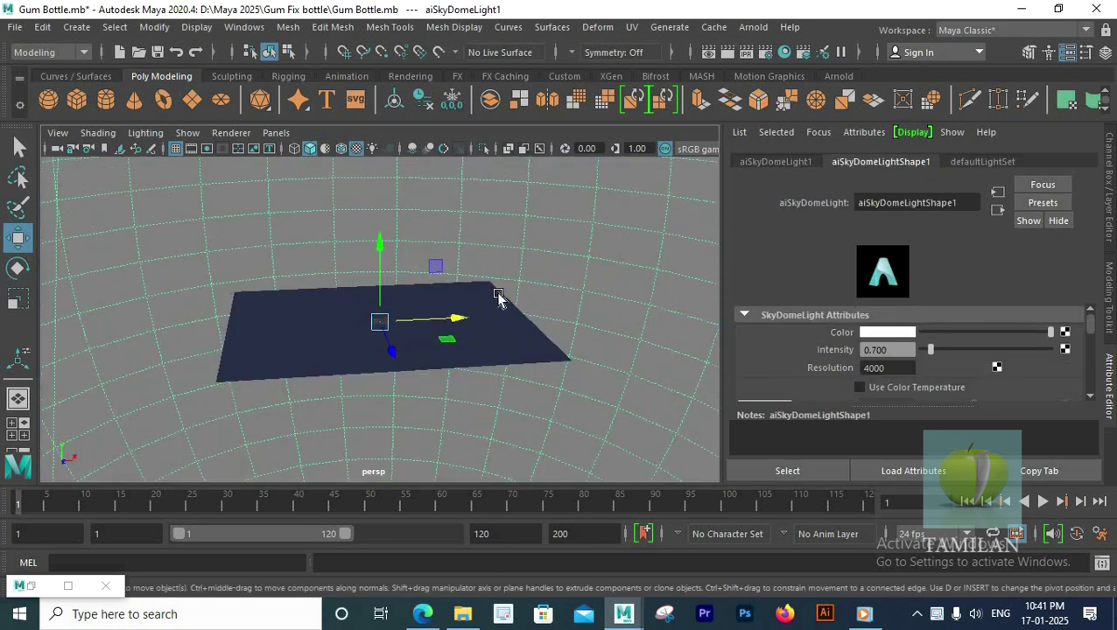
{"action": "left_click", "coordinate": [495, 291]}
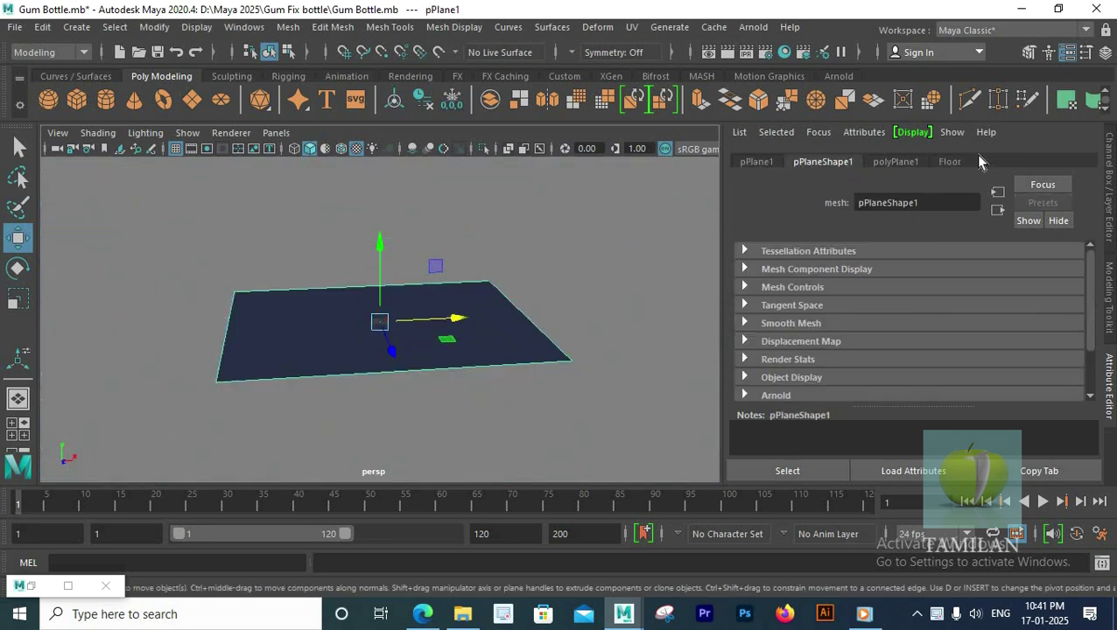
{"action": "left_click", "coordinate": [944, 163]}
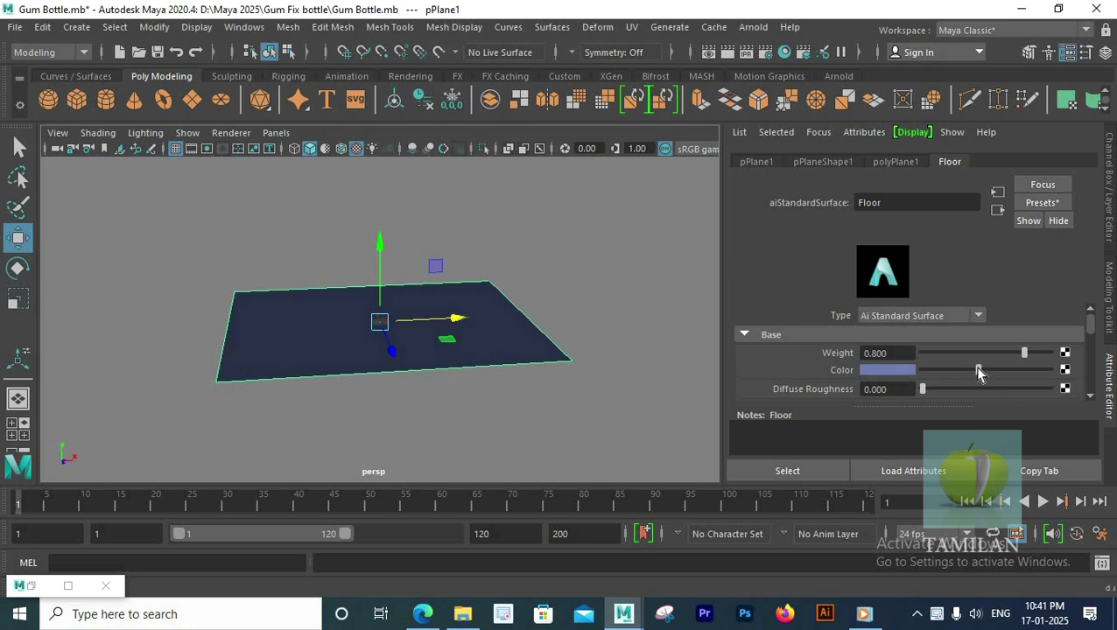
{"action": "scroll", "coordinate": [977, 372], "scroll_direction": "down", "scroll_amount": 3}
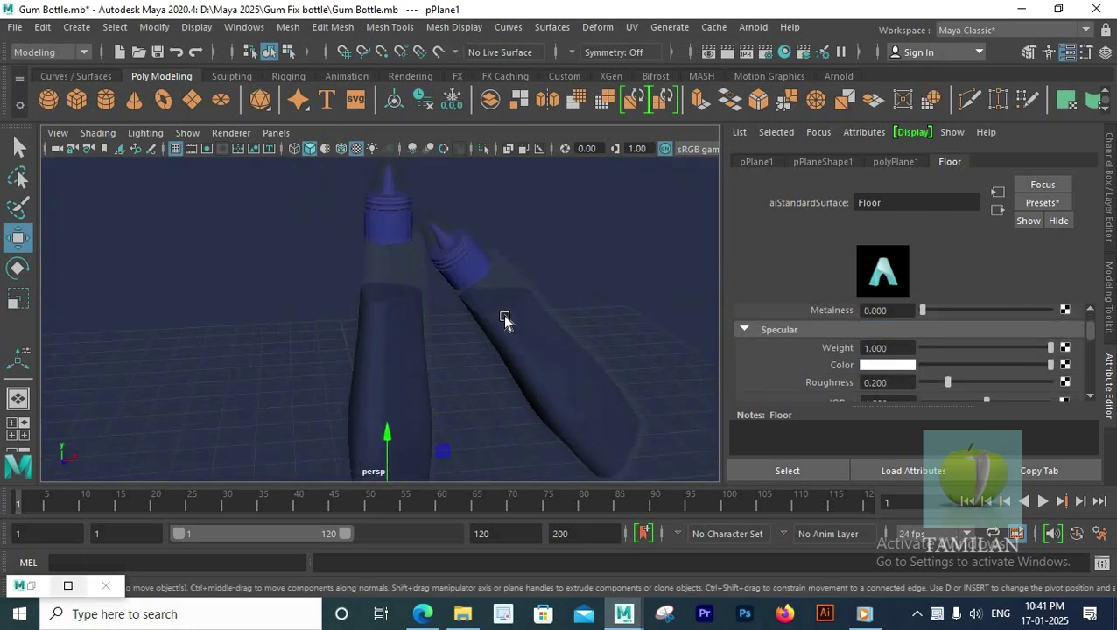
Select the liquid inside the upright bottle and set its Liquid material's diffuse roughness to 0.3.
{"action": "left_click", "coordinate": [463, 276]}
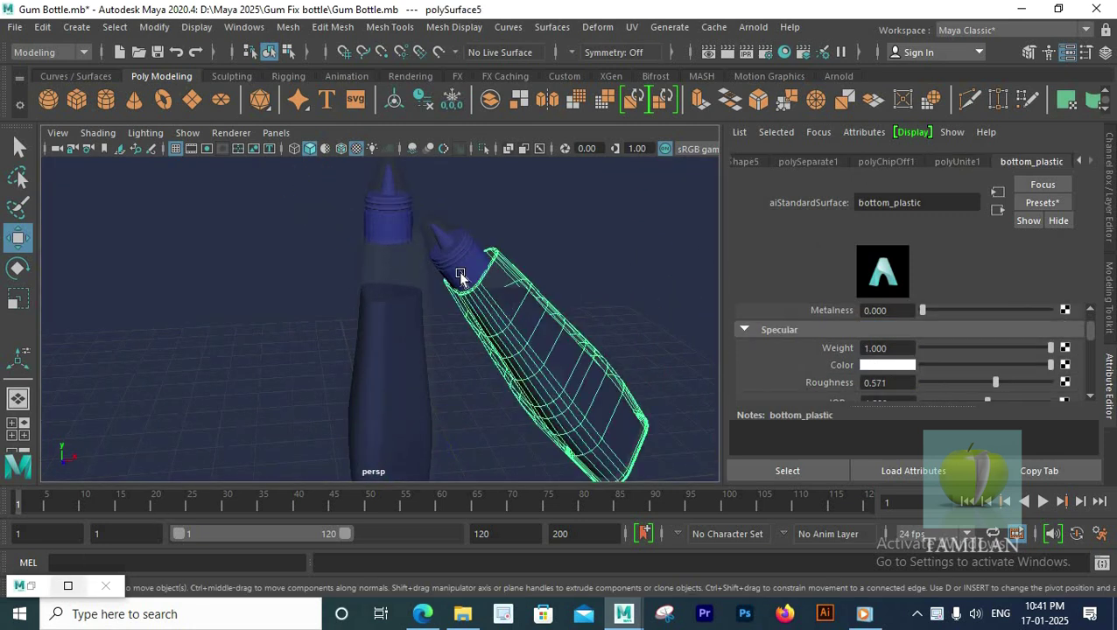
{"action": "left_click_drag", "start_coordinate": [442, 322], "coordinate": [363, 274]}
{"action": "left_click_drag", "start_coordinate": [505, 247], "coordinate": [389, 273], "text": "ctrl"}
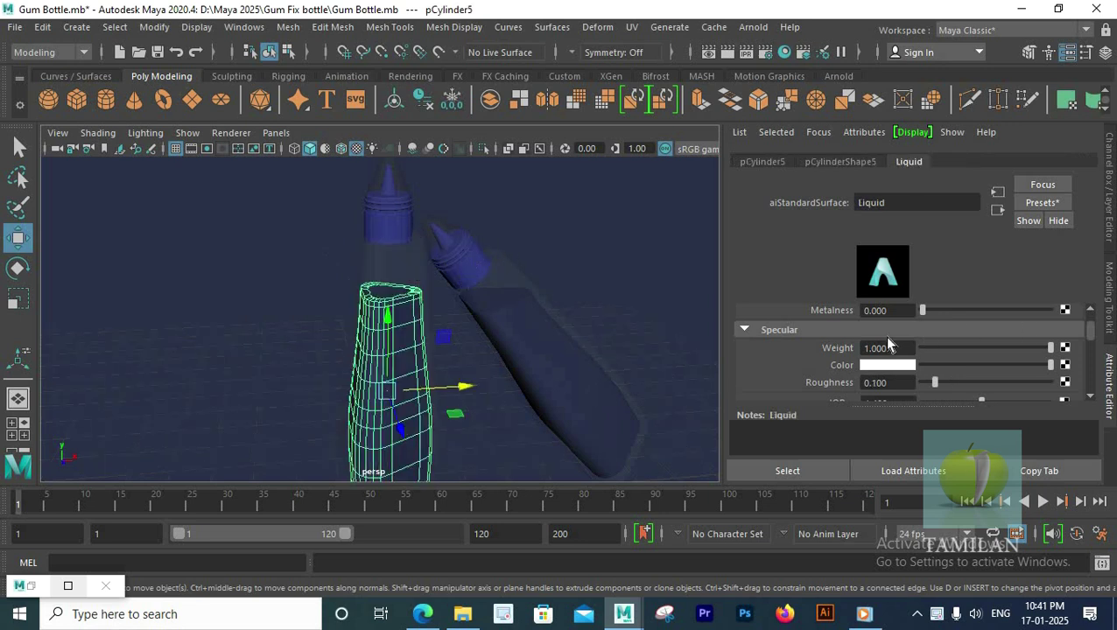
{"action": "scroll", "coordinate": [889, 344], "scroll_direction": "up", "scroll_amount": 2}
{"action": "left_click", "coordinate": [959, 390]}
{"action": "left_click", "coordinate": [886, 389]}
{"action": "type", "text": "0.3"}
{"action": "key", "text": "Return"}
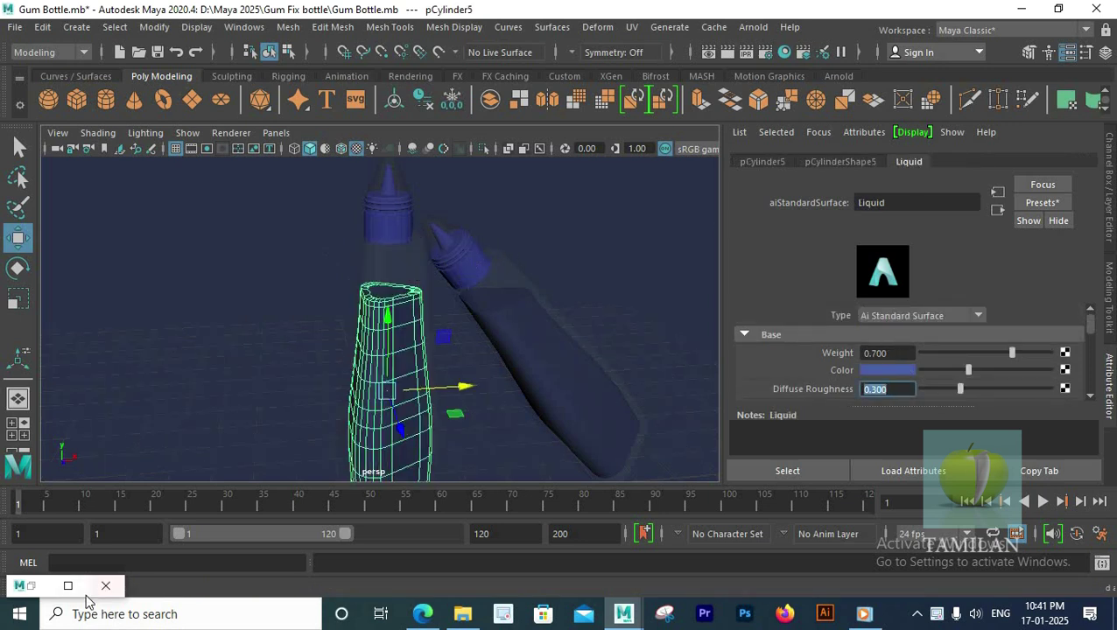